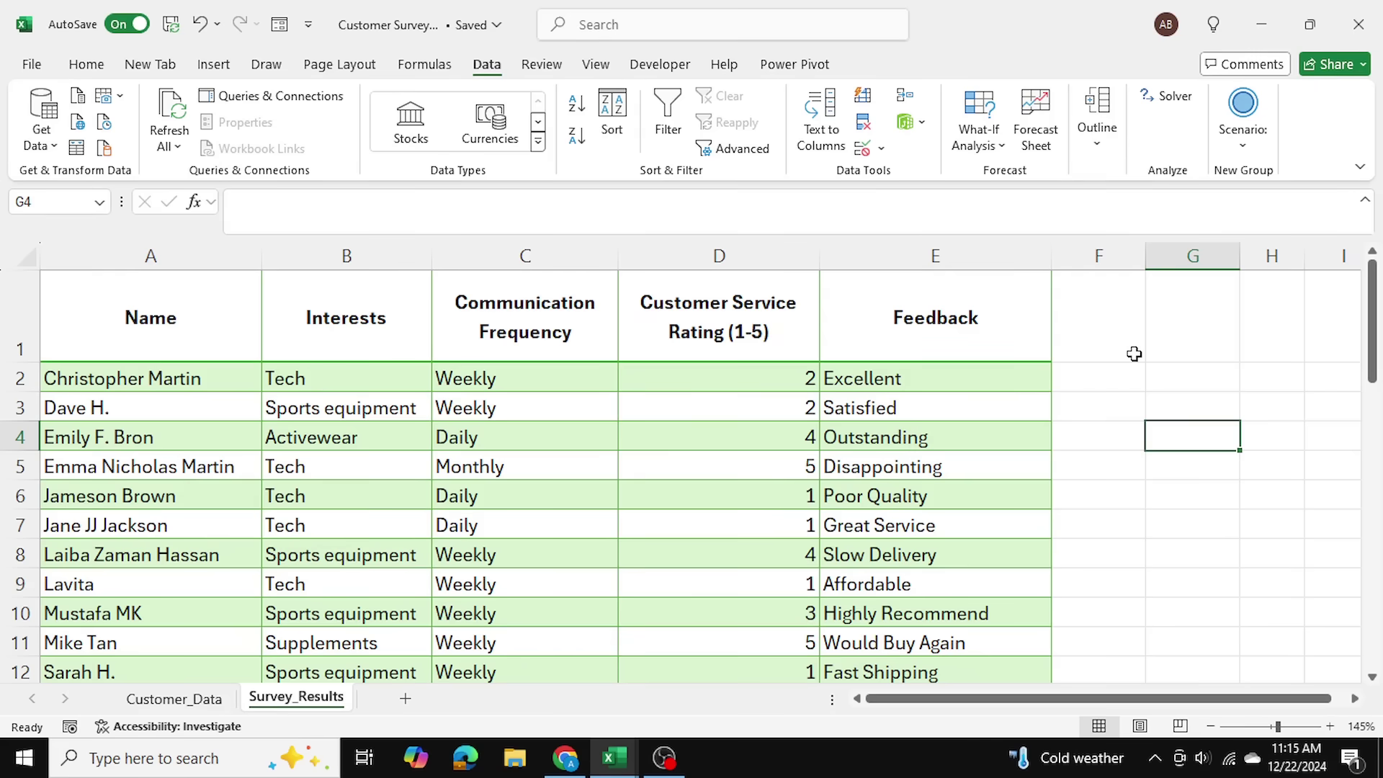
- Highlight the survey data from Name through Feedback, column by column
left_click(1148, 504)
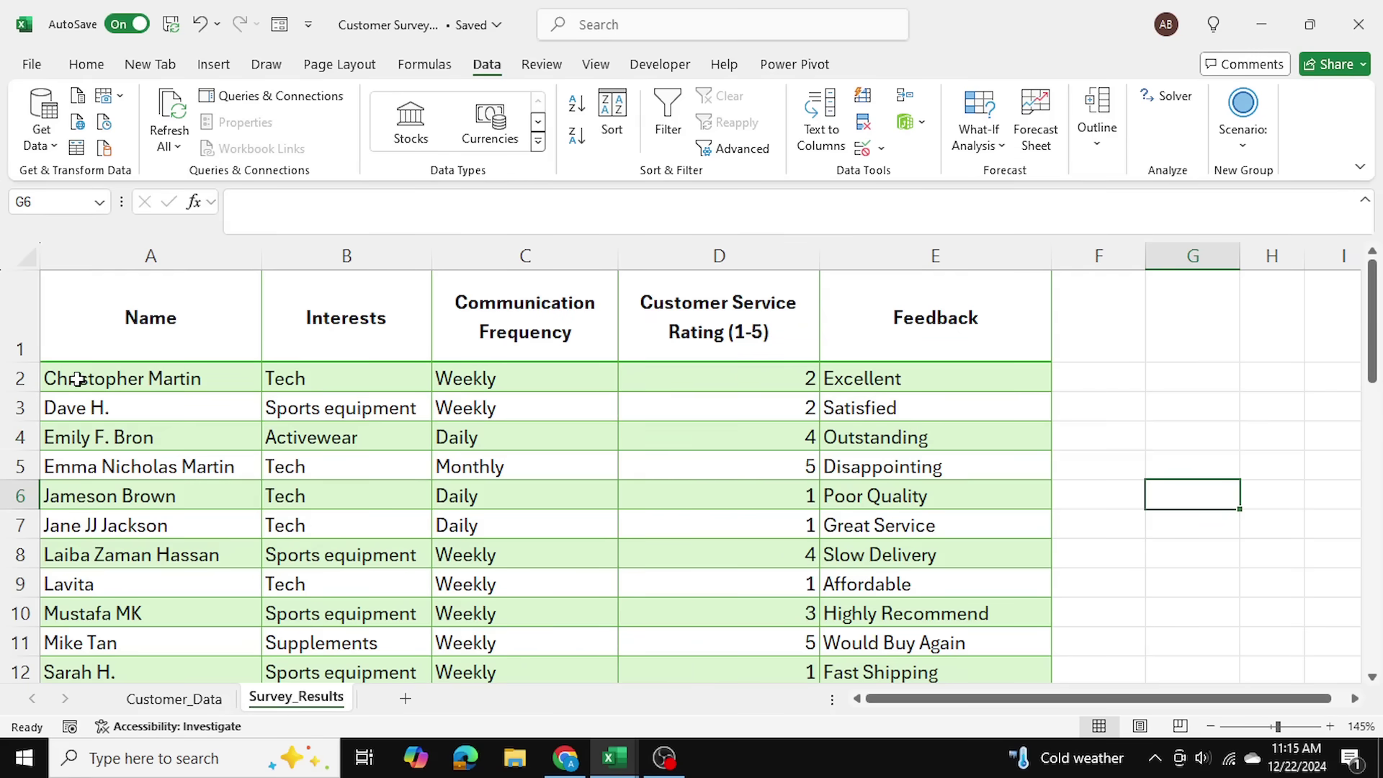
left_click(131, 324)
left_click_drag(131, 323, 864, 632)
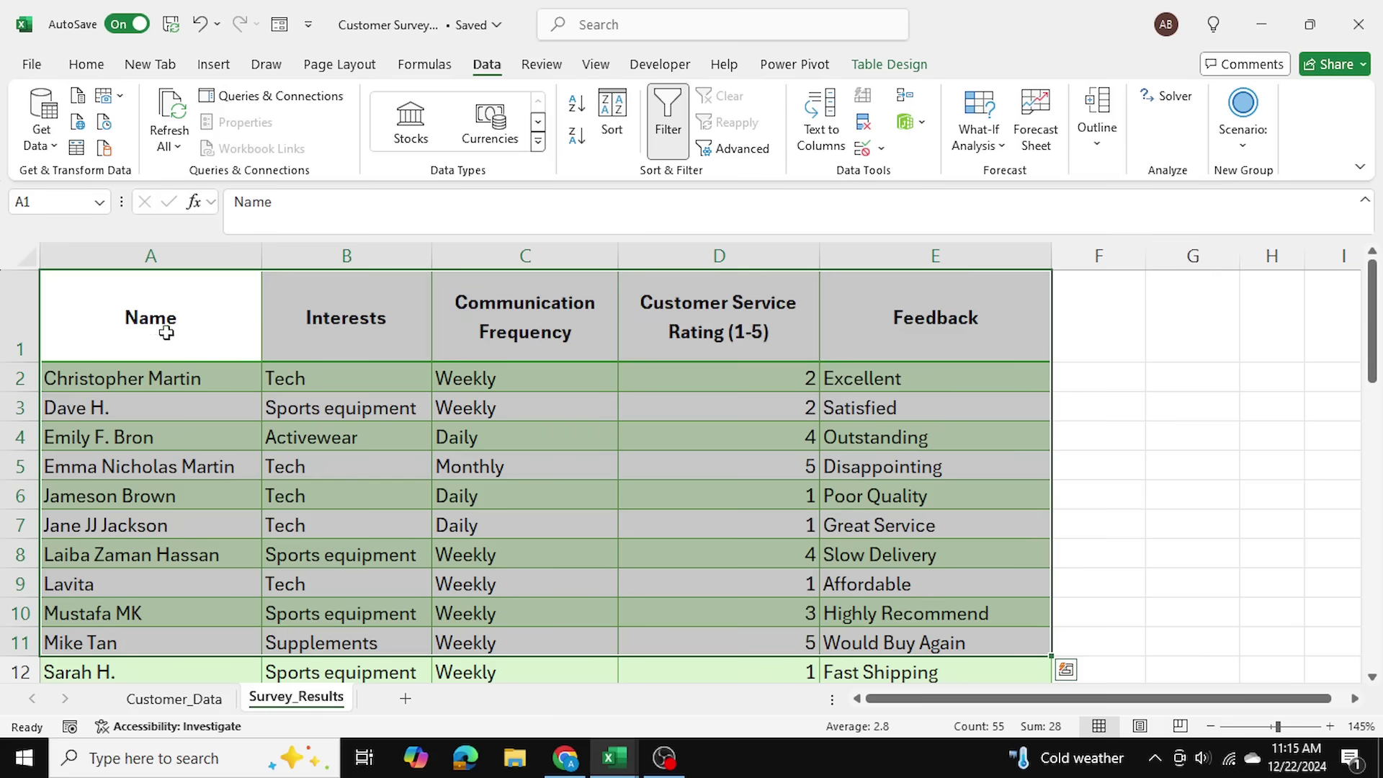
left_click_drag(170, 312, 176, 517)
left_click_drag(364, 346, 352, 559)
left_click_drag(530, 351, 532, 399)
left_click_drag(728, 324, 954, 613)
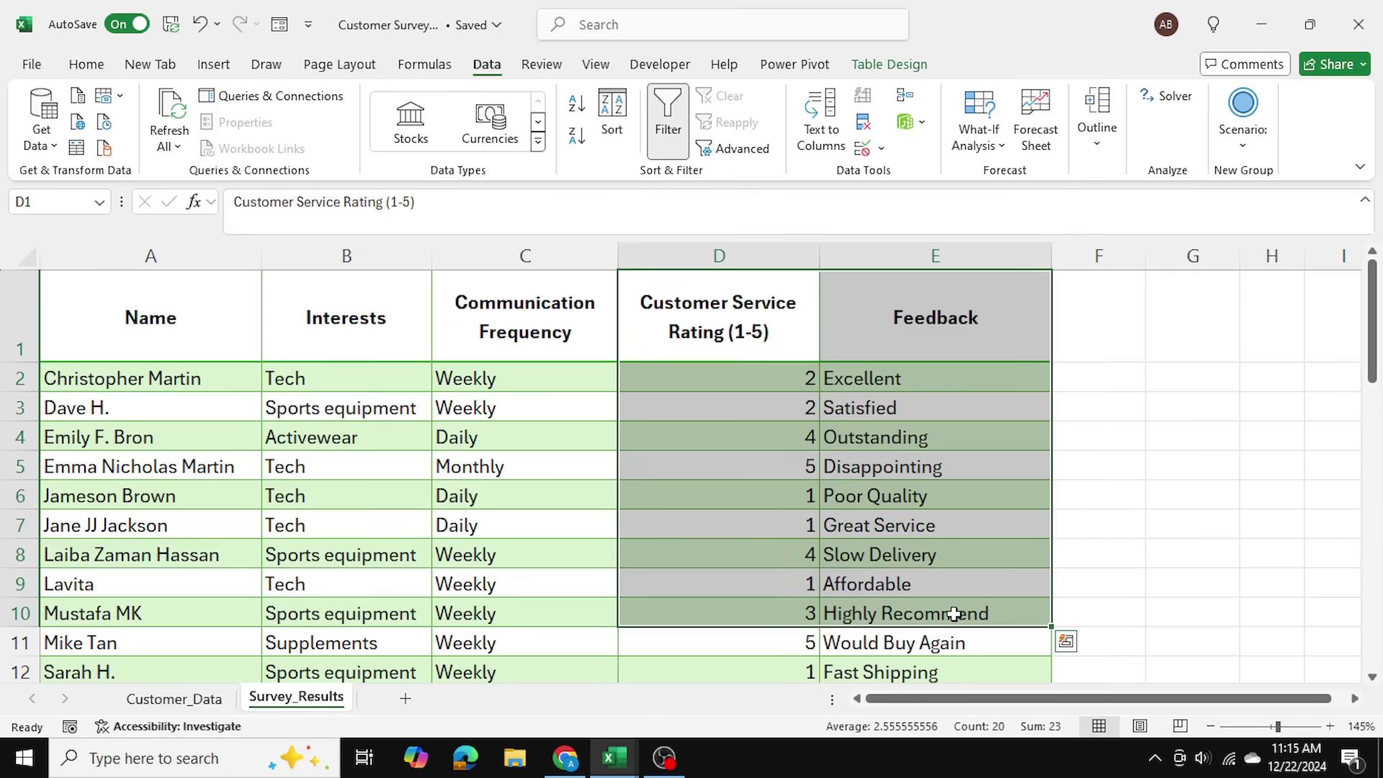
left_click(572, 501)
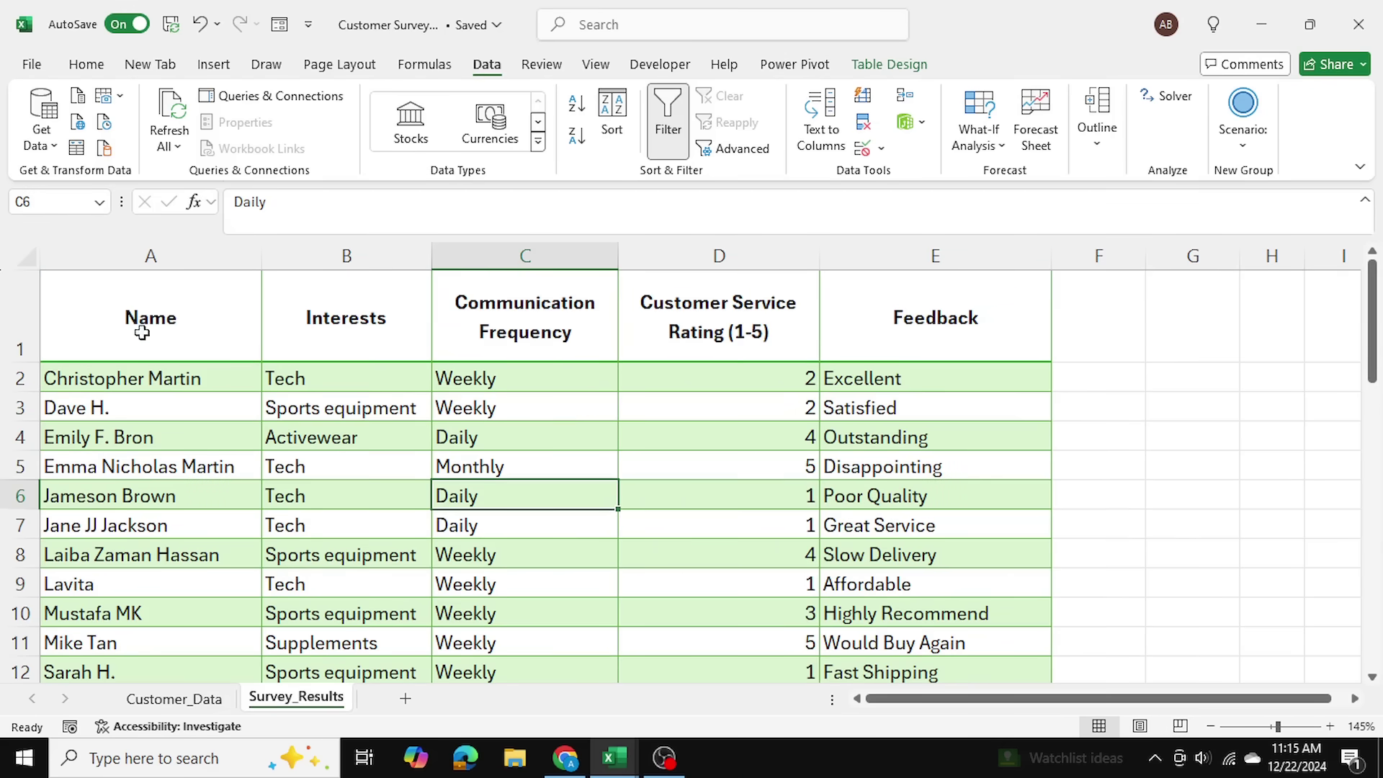
- Highlight the Name, Interests and Frequency columns, then the whole Interests column
left_click_drag(145, 327, 516, 678)
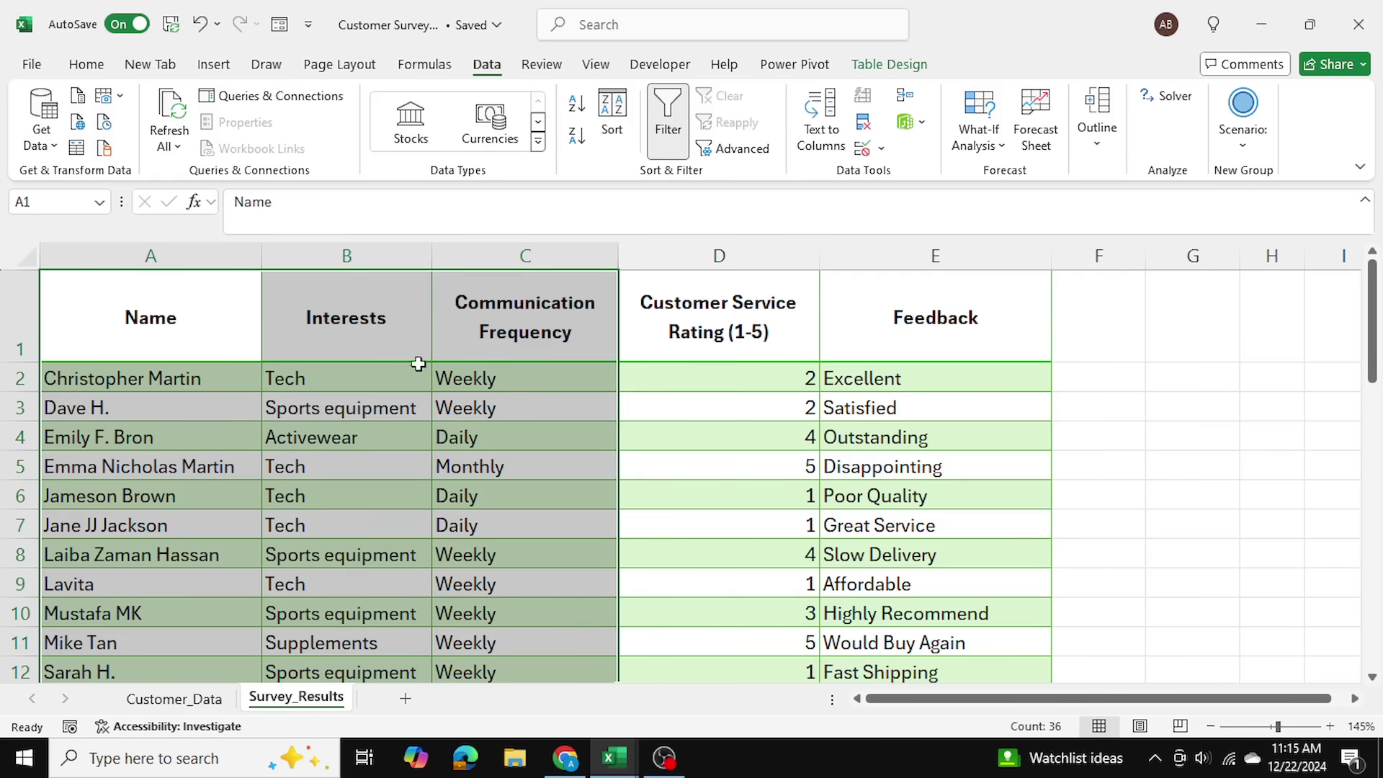
left_click(386, 379)
left_click(330, 255)
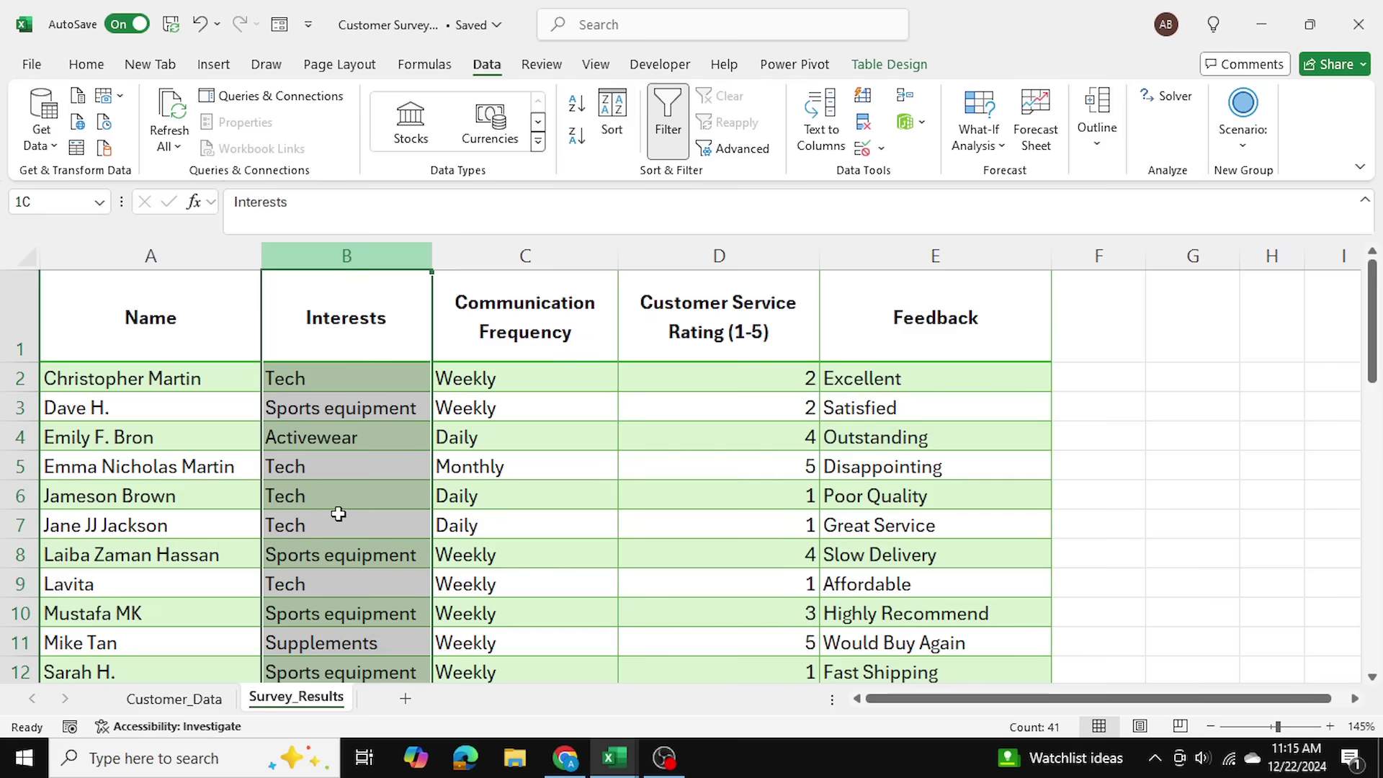
left_click(497, 464)
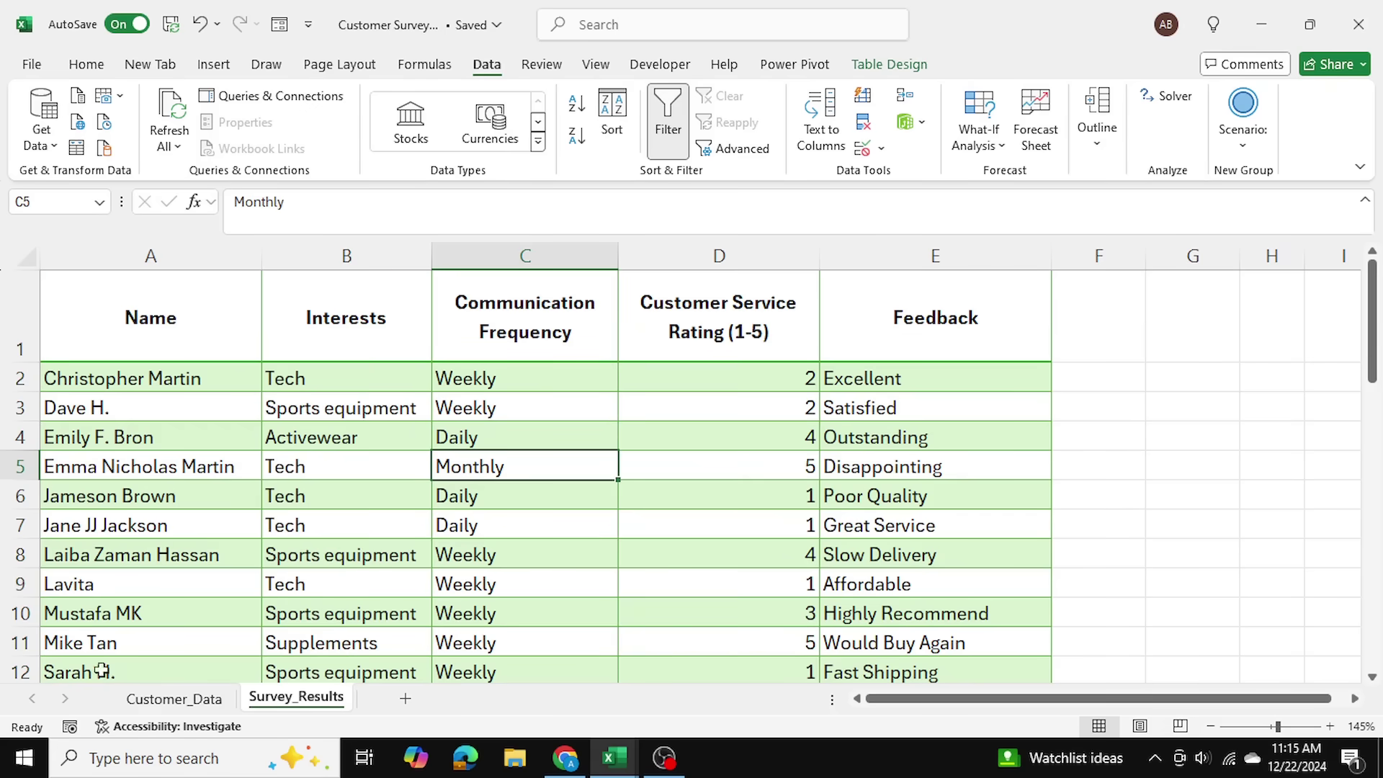
- On Customer_Data, review the Phone, Email, City/Province/Postal and Preferred Communication headers
left_click(184, 700)
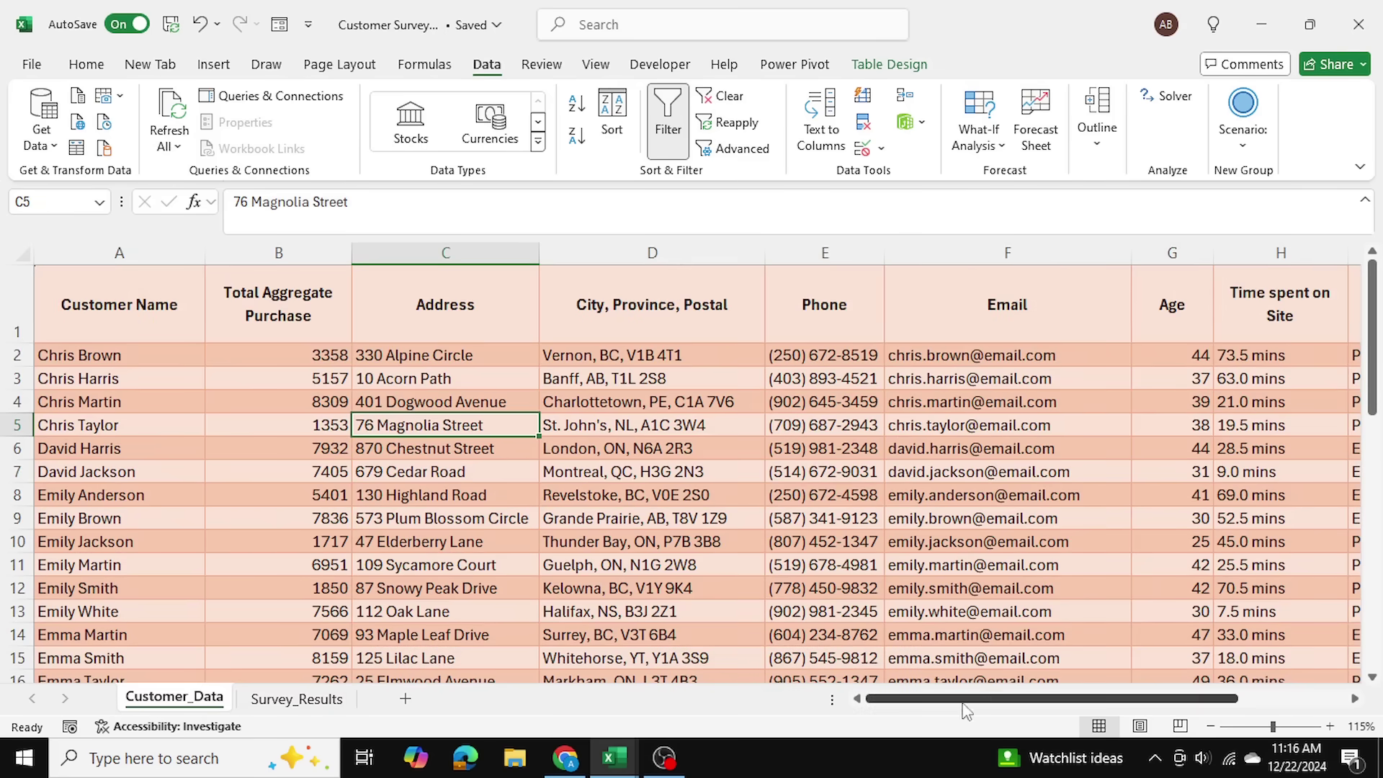
mouse_move(965, 698)
left_mouse_down()
mouse_move(1053, 695)
mouse_move(962, 696)
left_mouse_up()
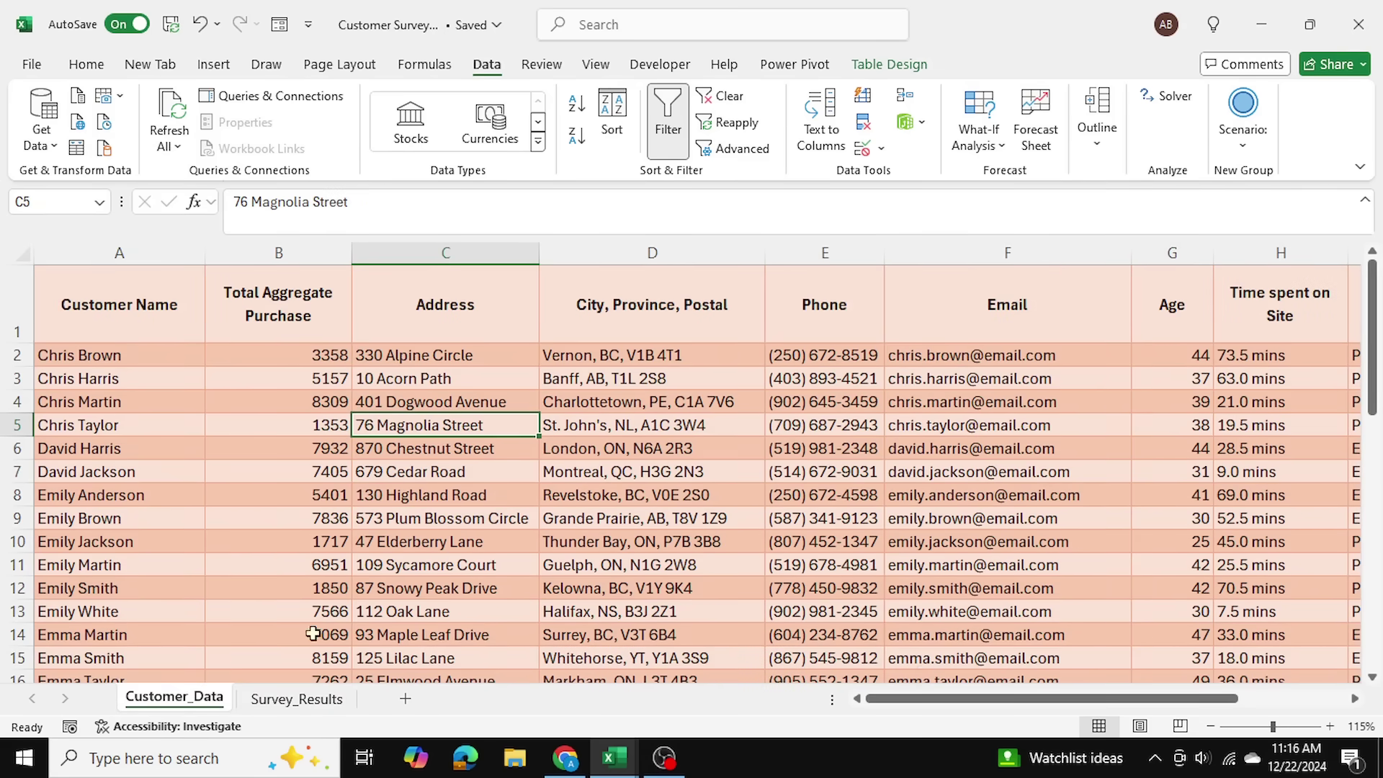
left_click_drag(143, 328, 1164, 636)
left_click_drag(1098, 703, 542, 686)
left_click(830, 319)
left_click(976, 294)
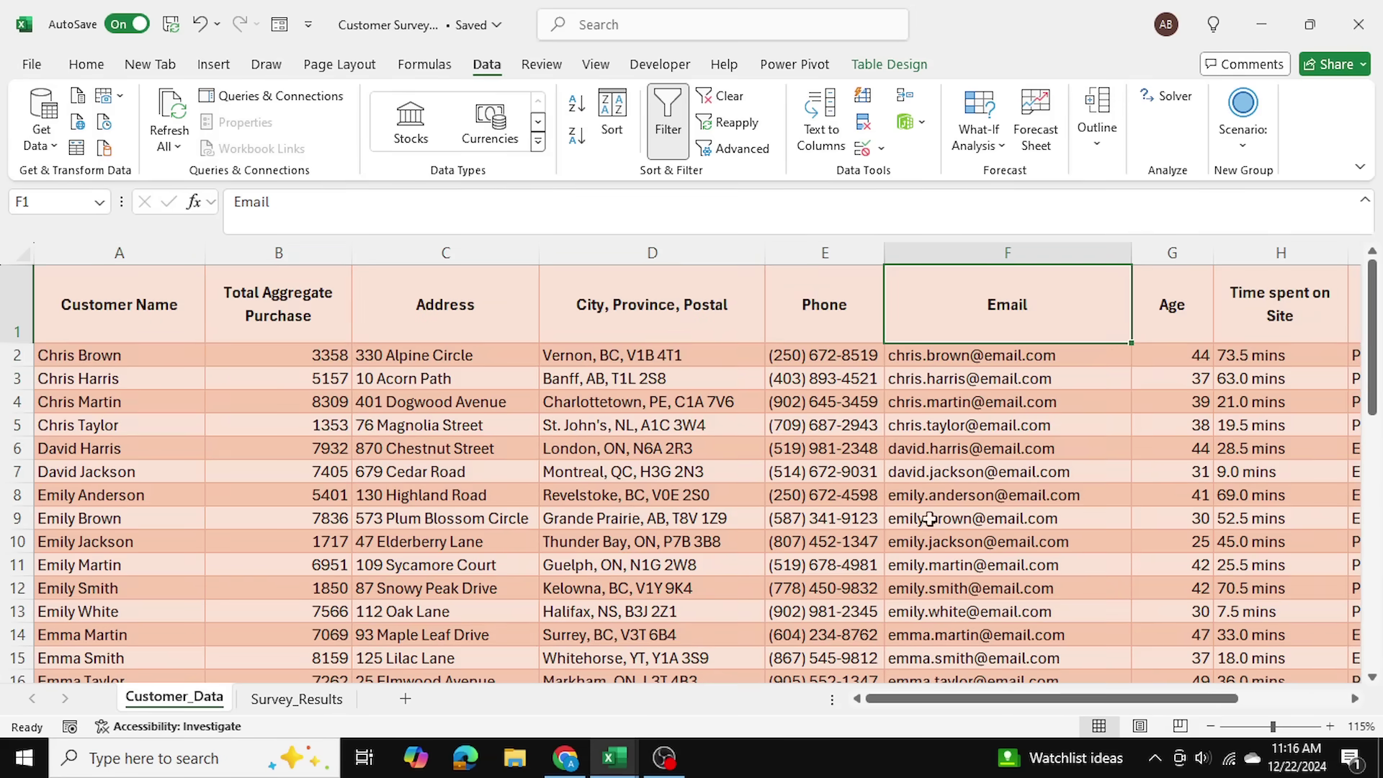
left_click(677, 326)
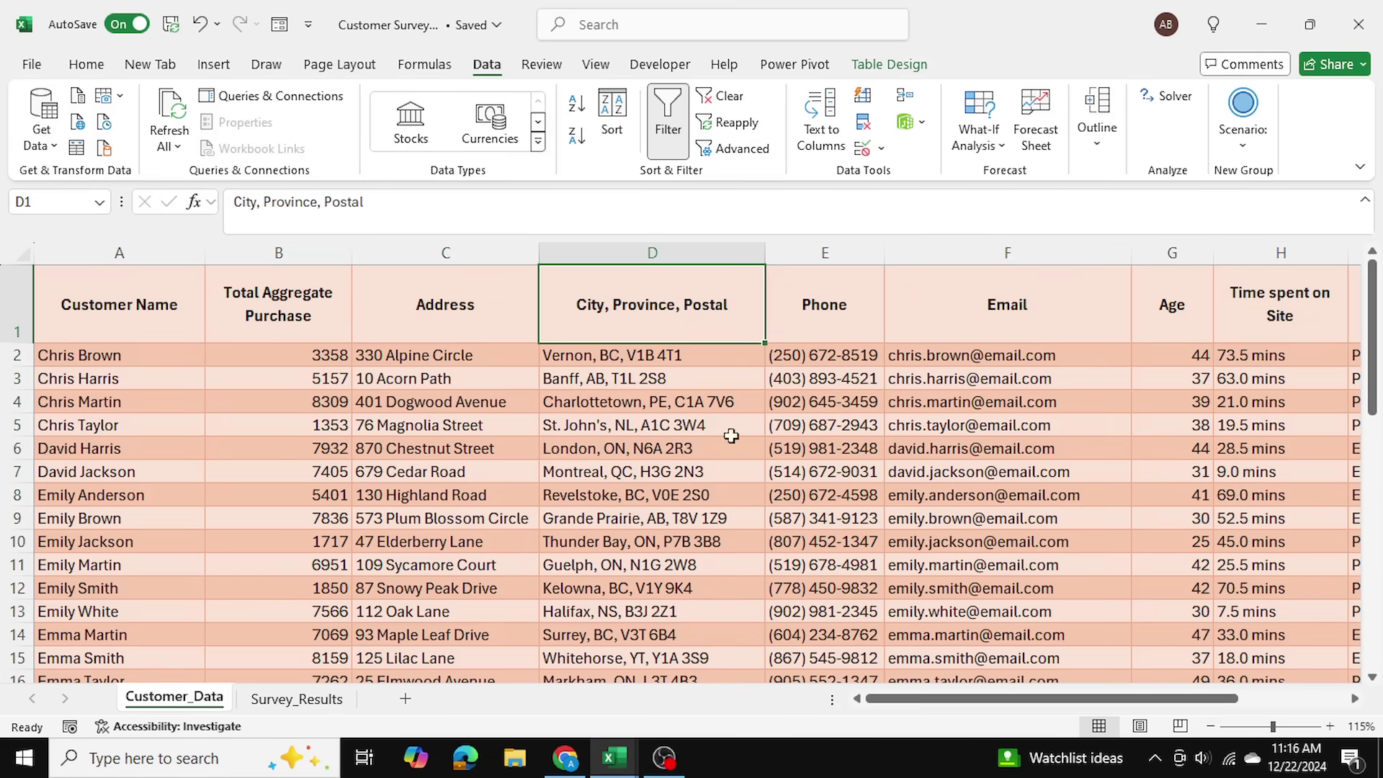
left_click_drag(895, 703, 997, 712)
left_click(1035, 324)
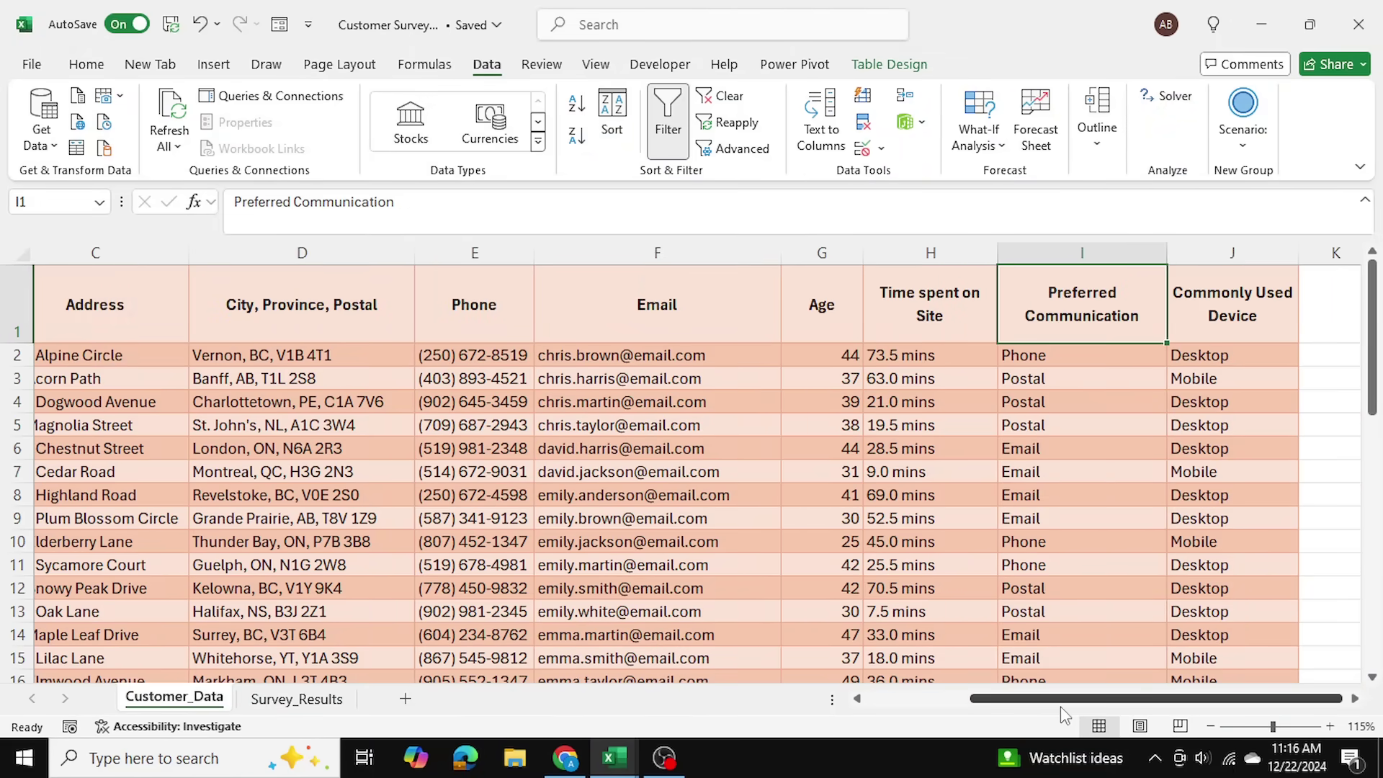
- Select the Preferred Communication, City/Province/Postal, Phone and Email columns together
scroll(1060, 705, "left", 1)
left_click(1128, 252)
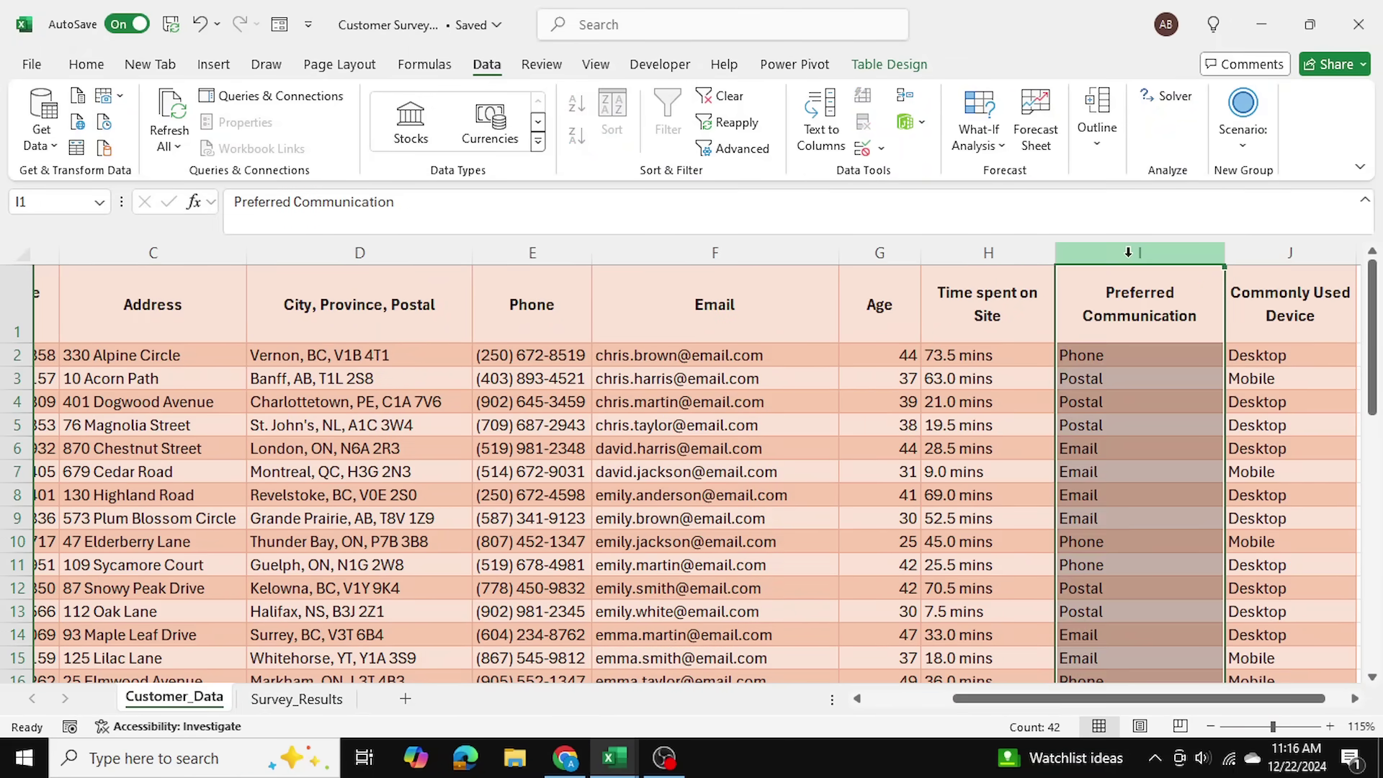
left_click(417, 252, "ctrl")
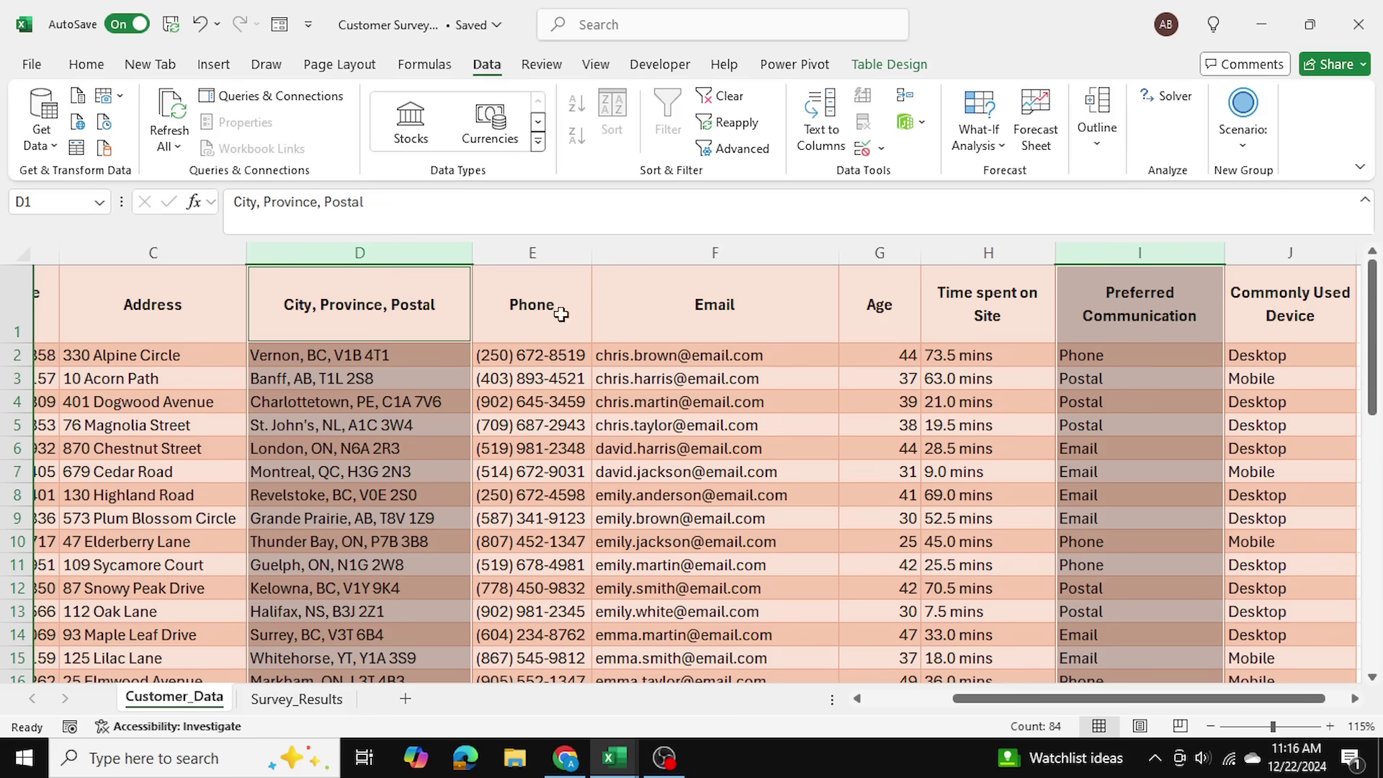
left_click(567, 248, "ctrl")
left_click(648, 253, "ctrl")
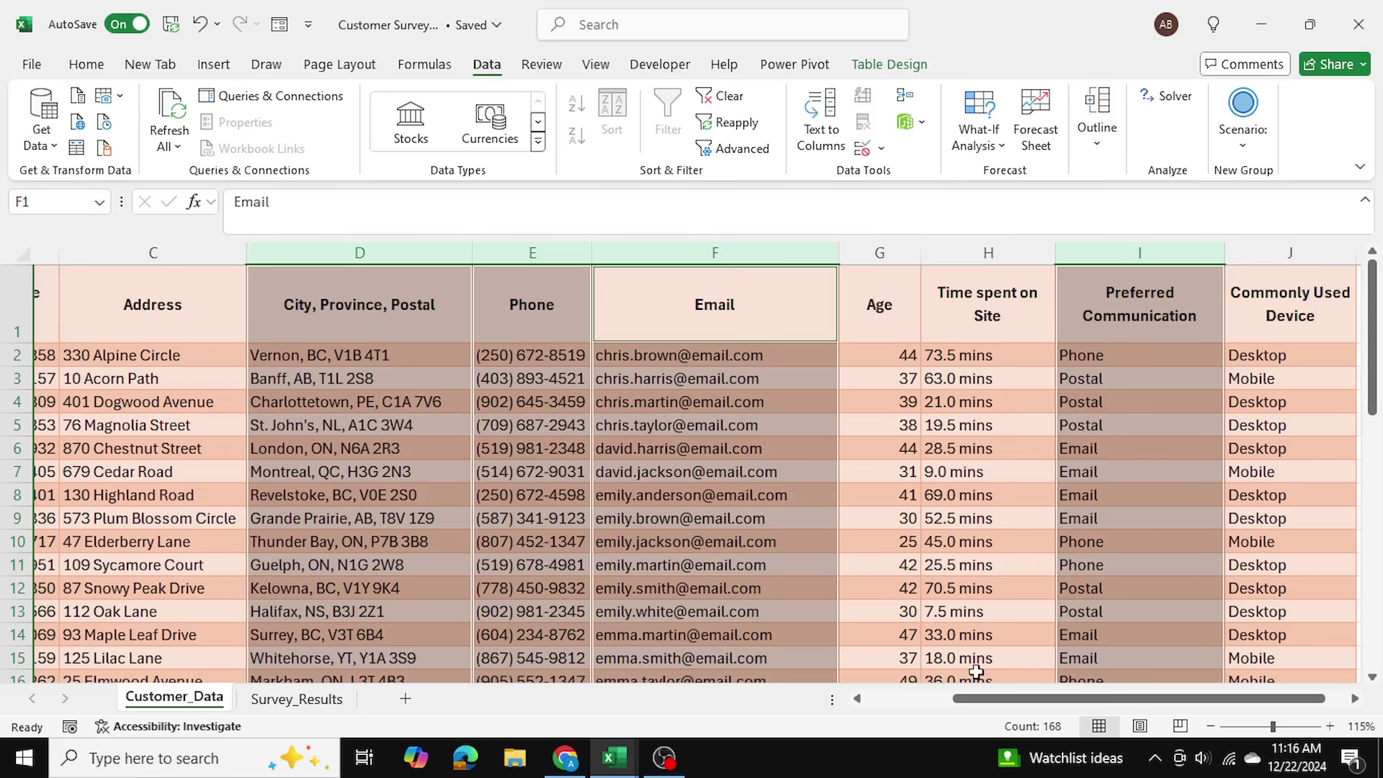
left_click_drag(969, 698, 886, 709)
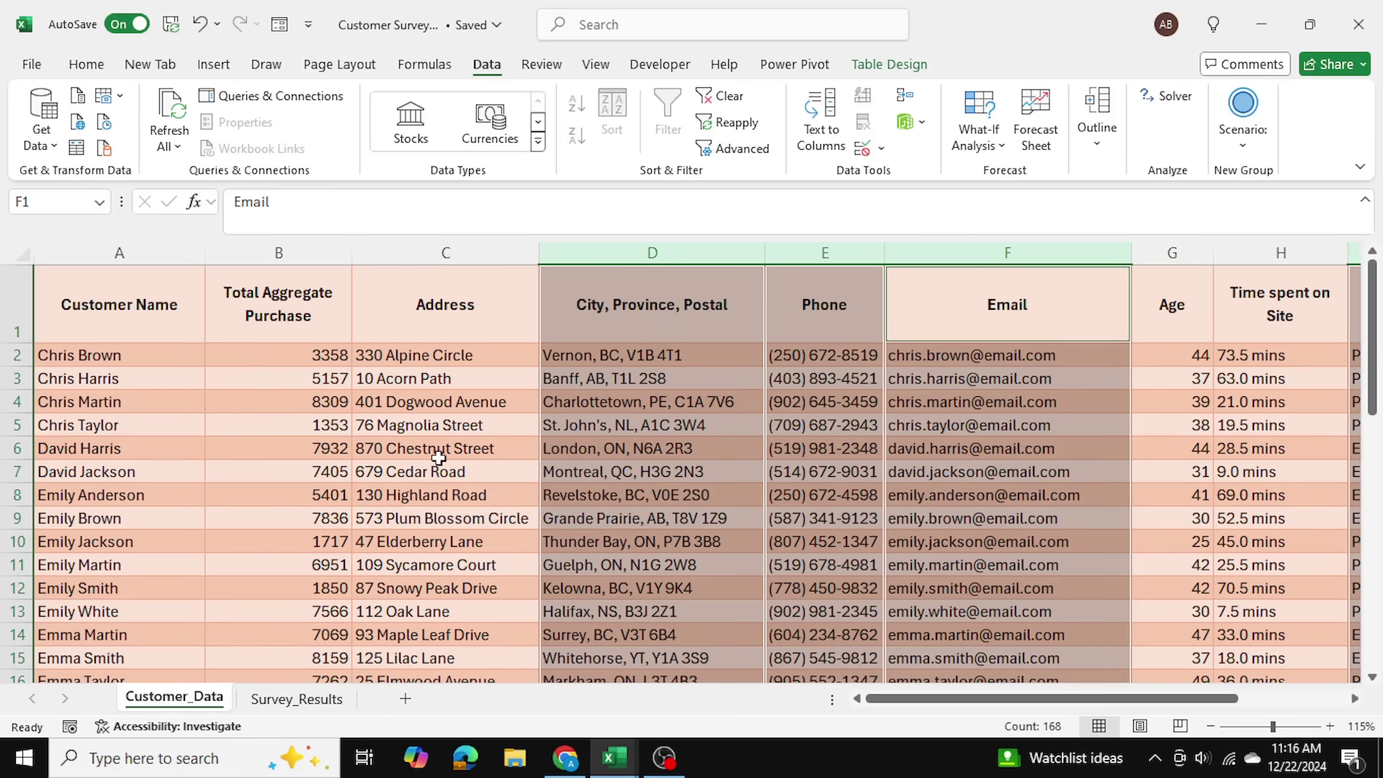
- Compare the survey Name column against the customer names on Customer_Data
left_click(297, 699)
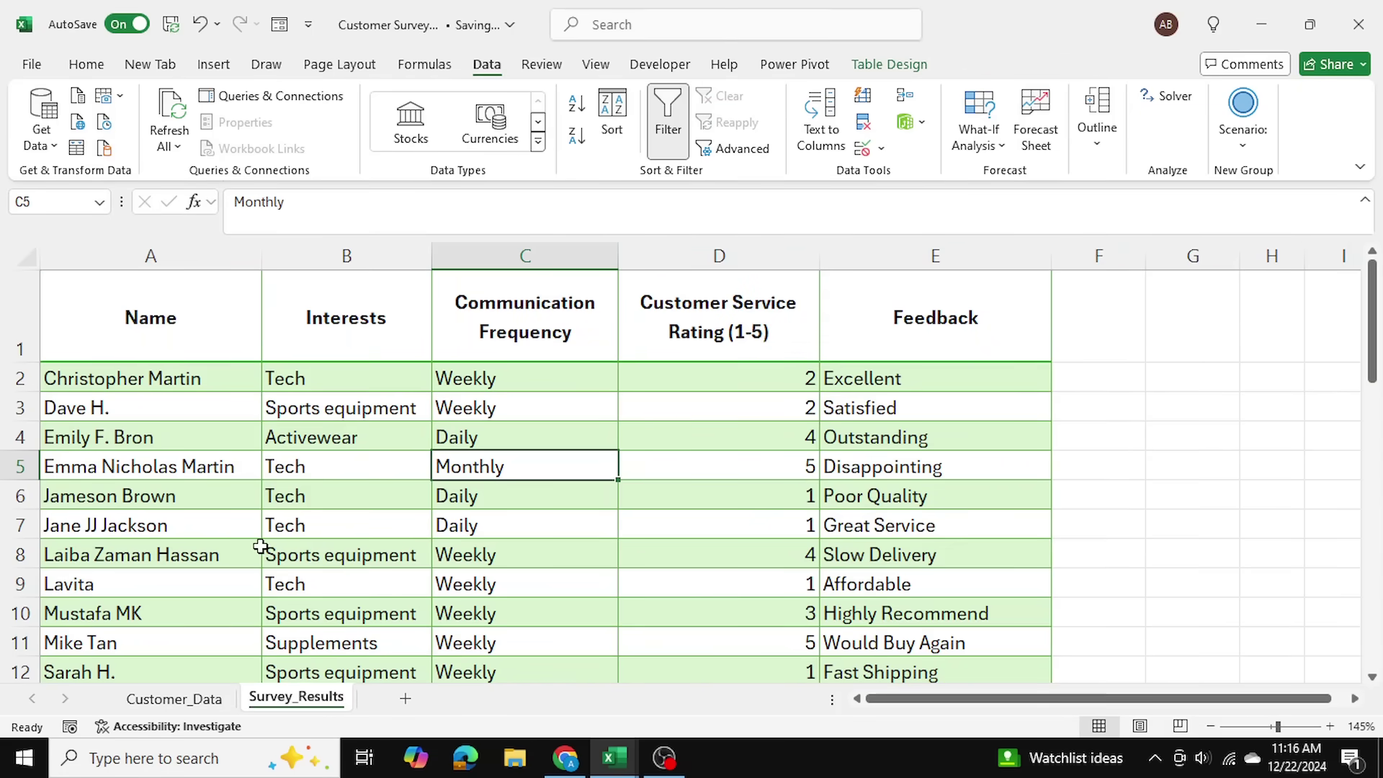
left_click(178, 263)
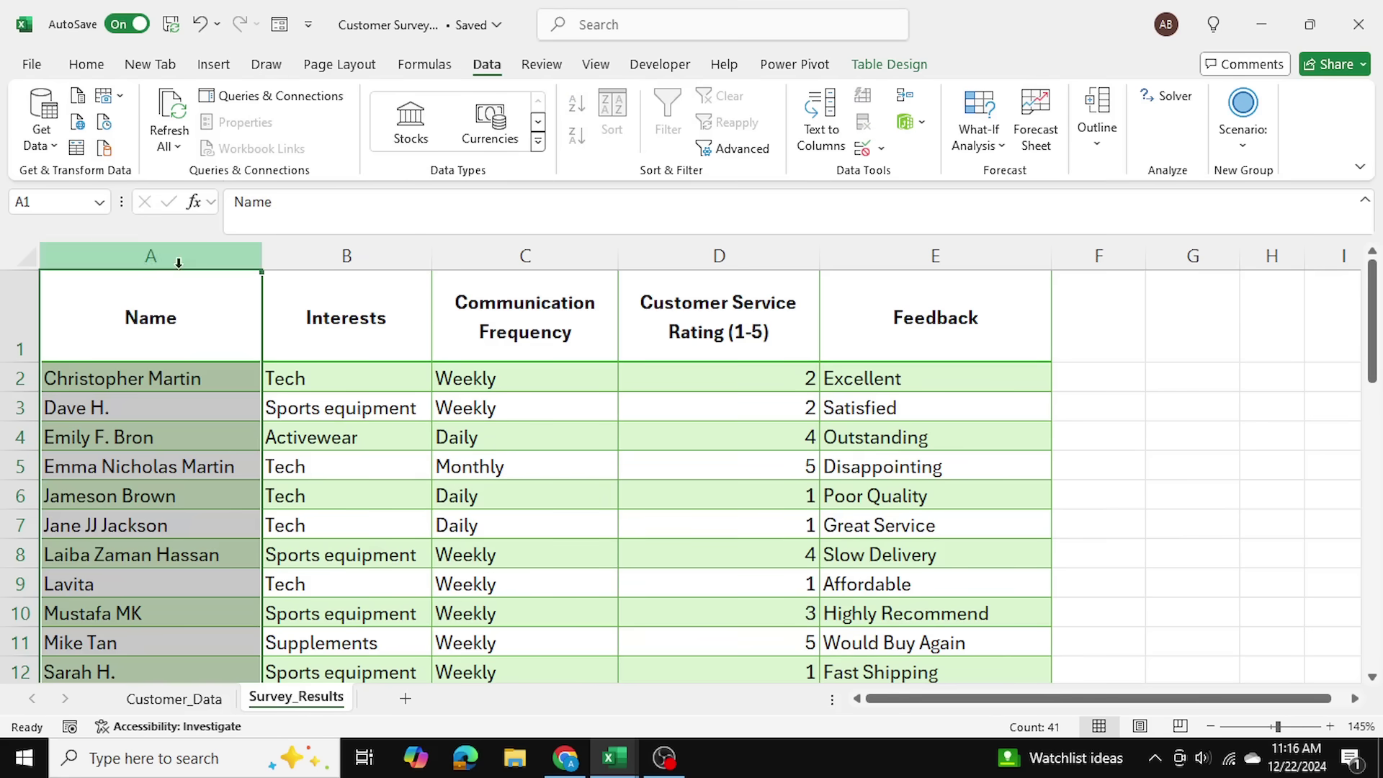
left_click(178, 700)
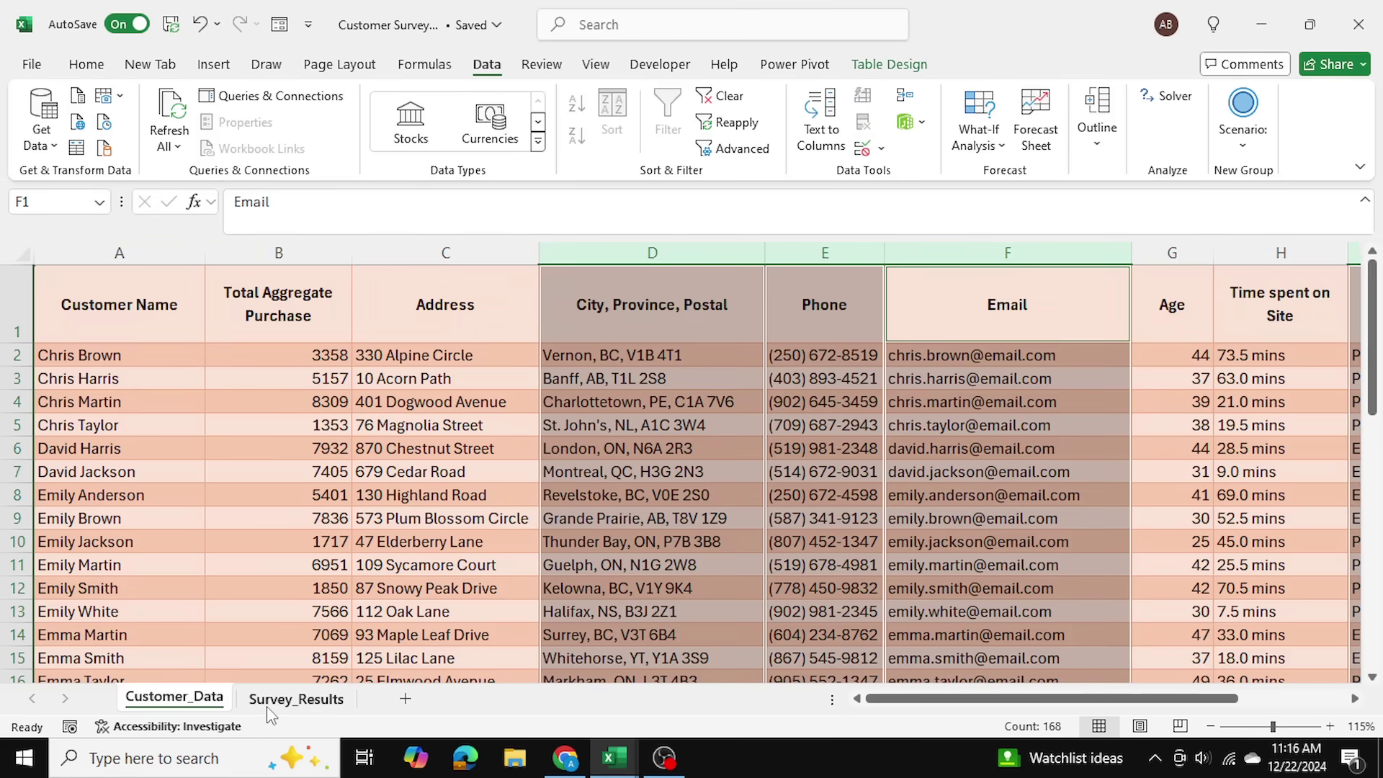
left_click(268, 702)
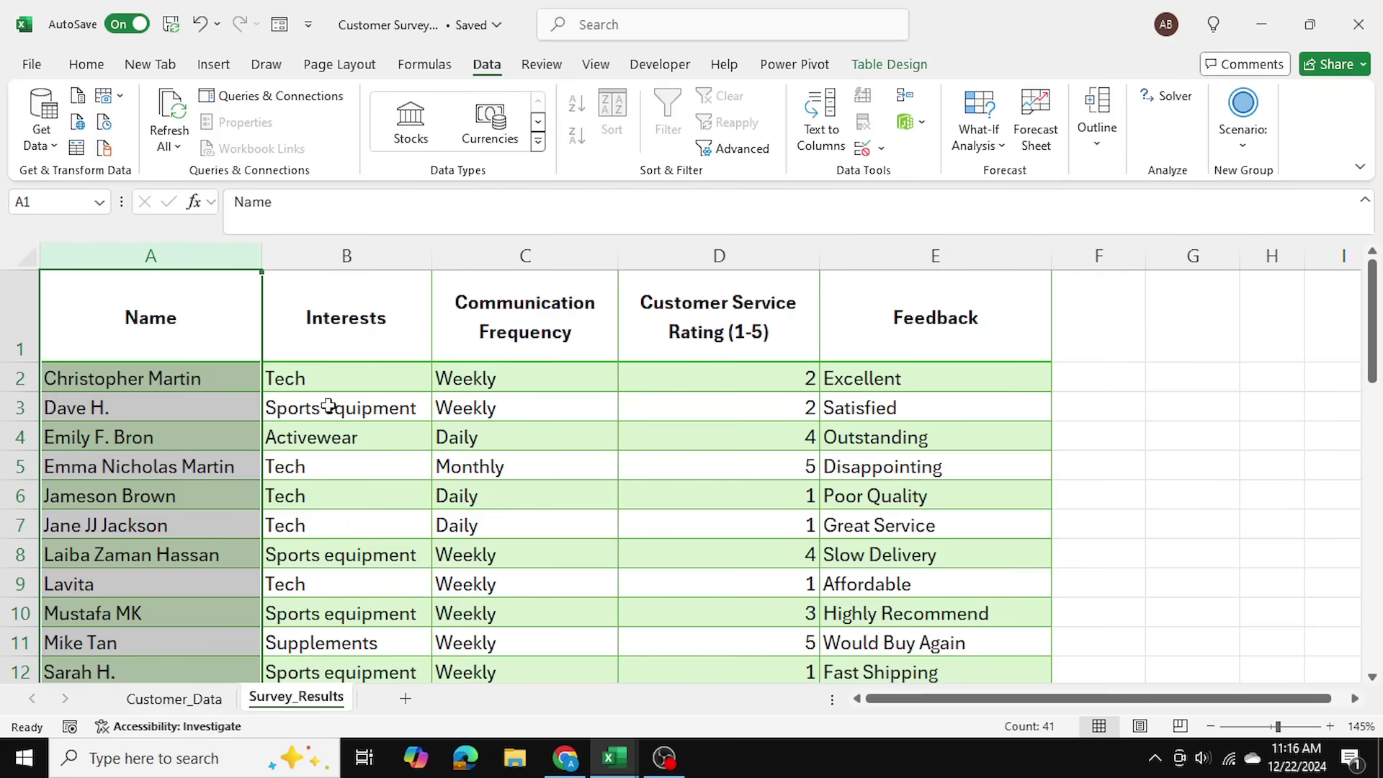
scroll(329, 406, "down", 4)
scroll(328, 406, "up", 4)
left_click(173, 698)
scroll(101, 401, "down", 1)
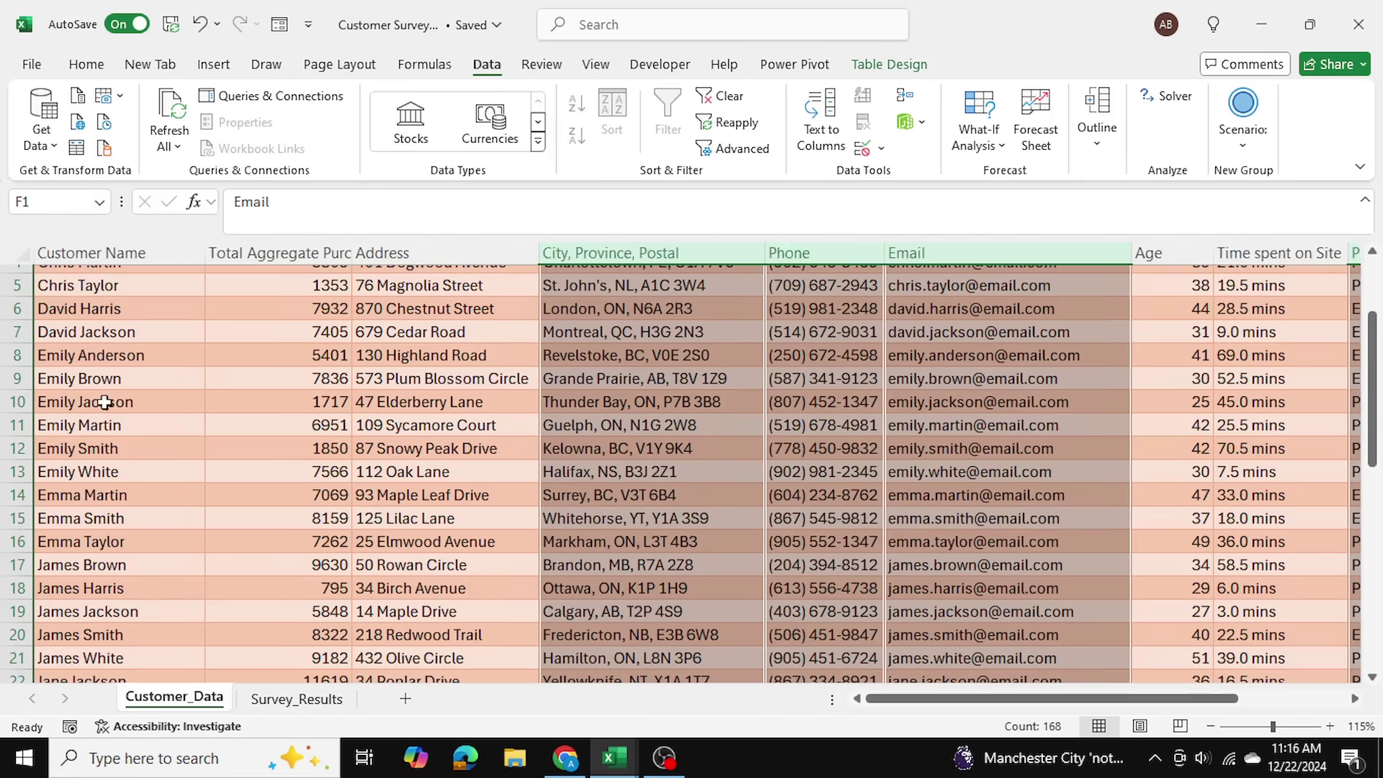
left_click(287, 410)
scroll(287, 412, "up", 1)
left_click(317, 699)
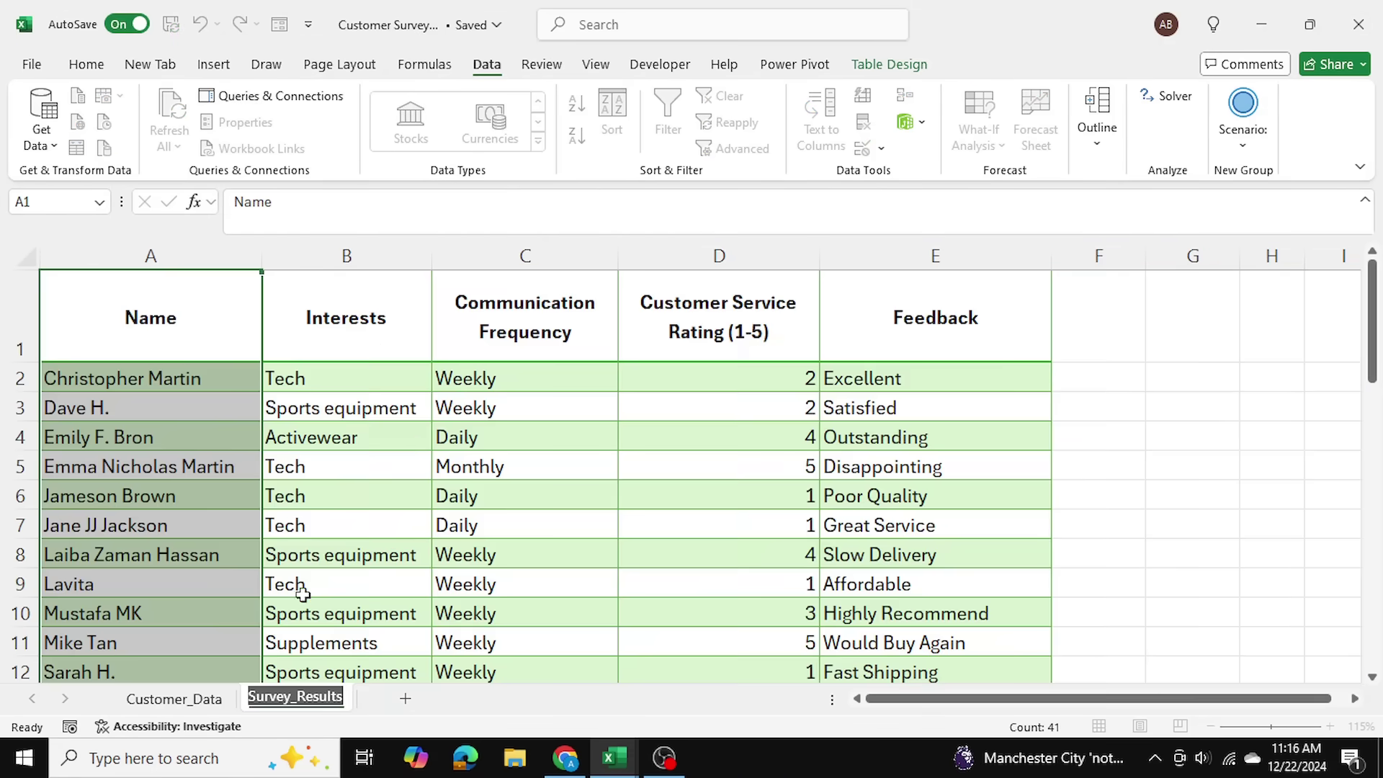
left_click(417, 438)
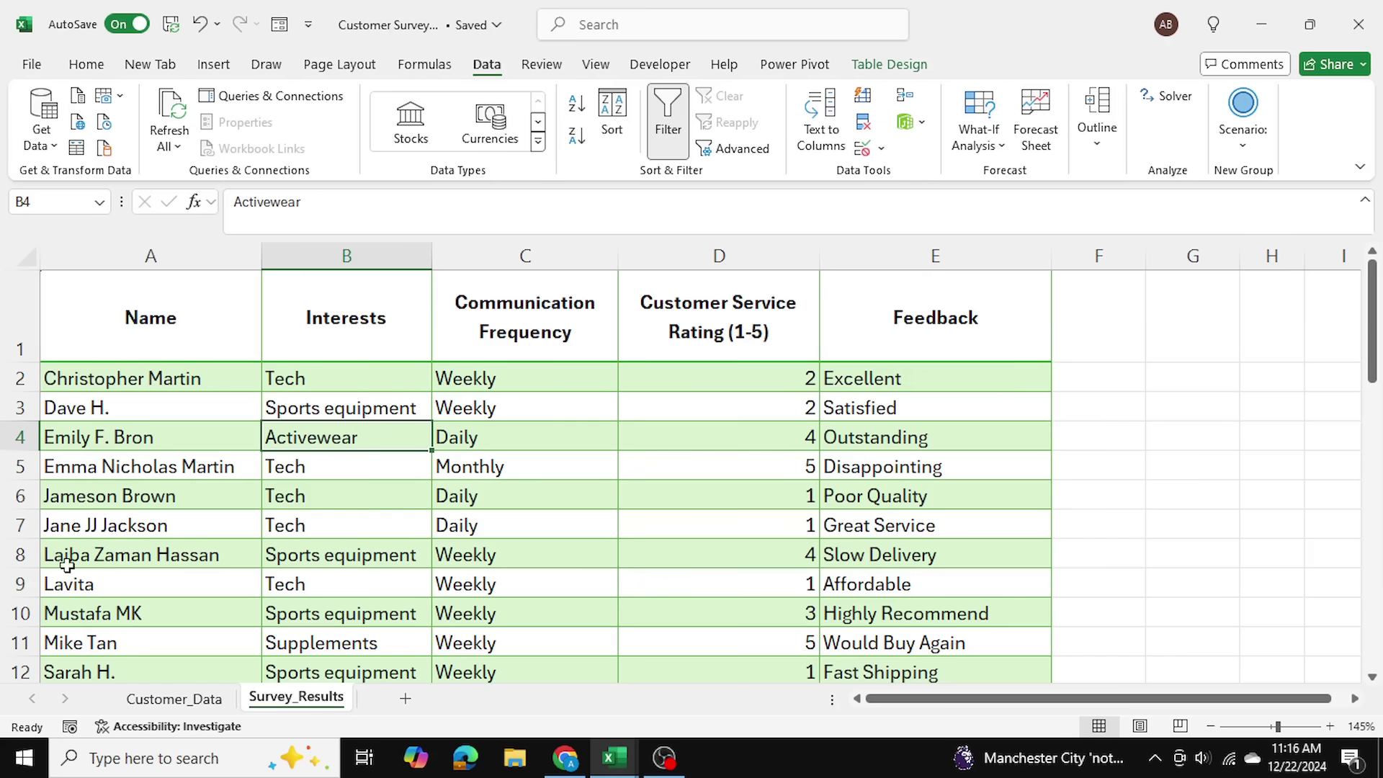
- Compare a respondent's three-part name with a customer name cell on Customer_Data
left_click(96, 560)
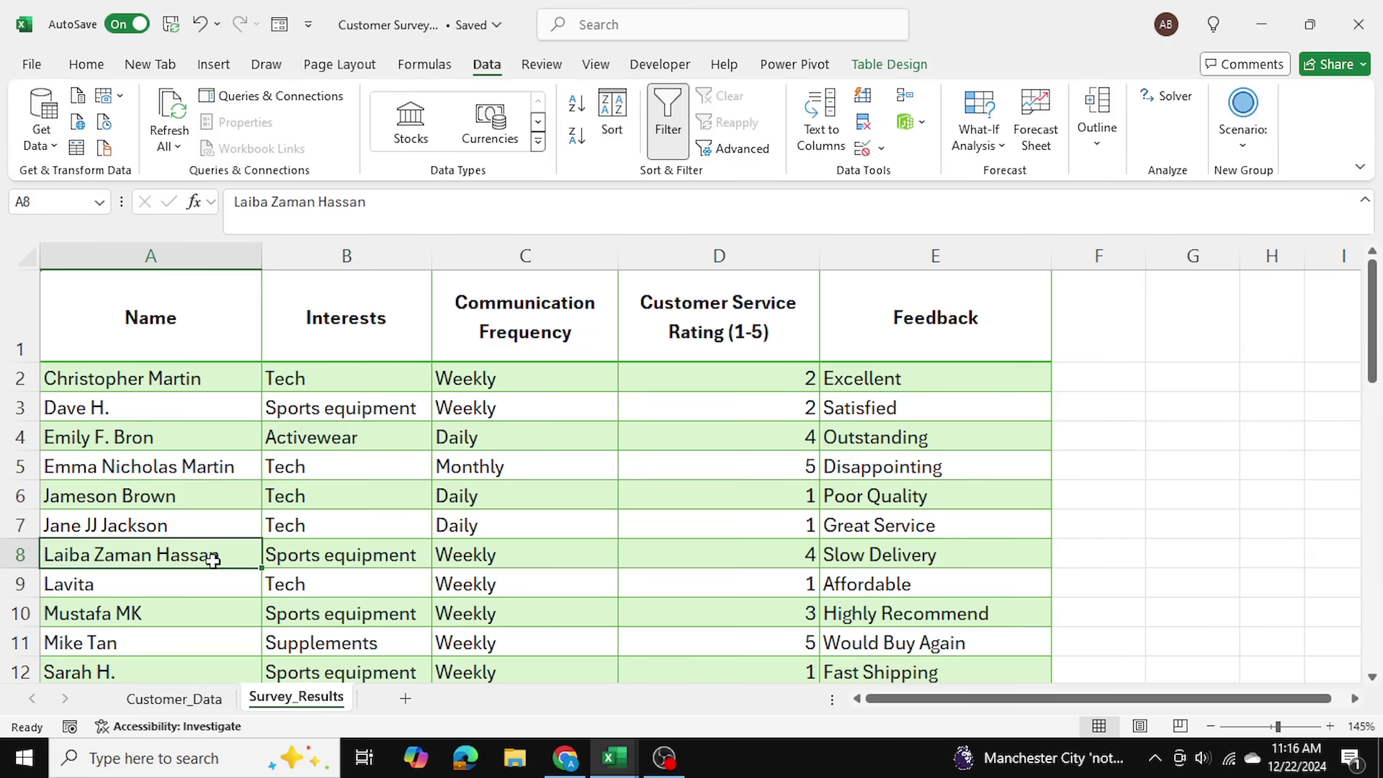
left_click(182, 700)
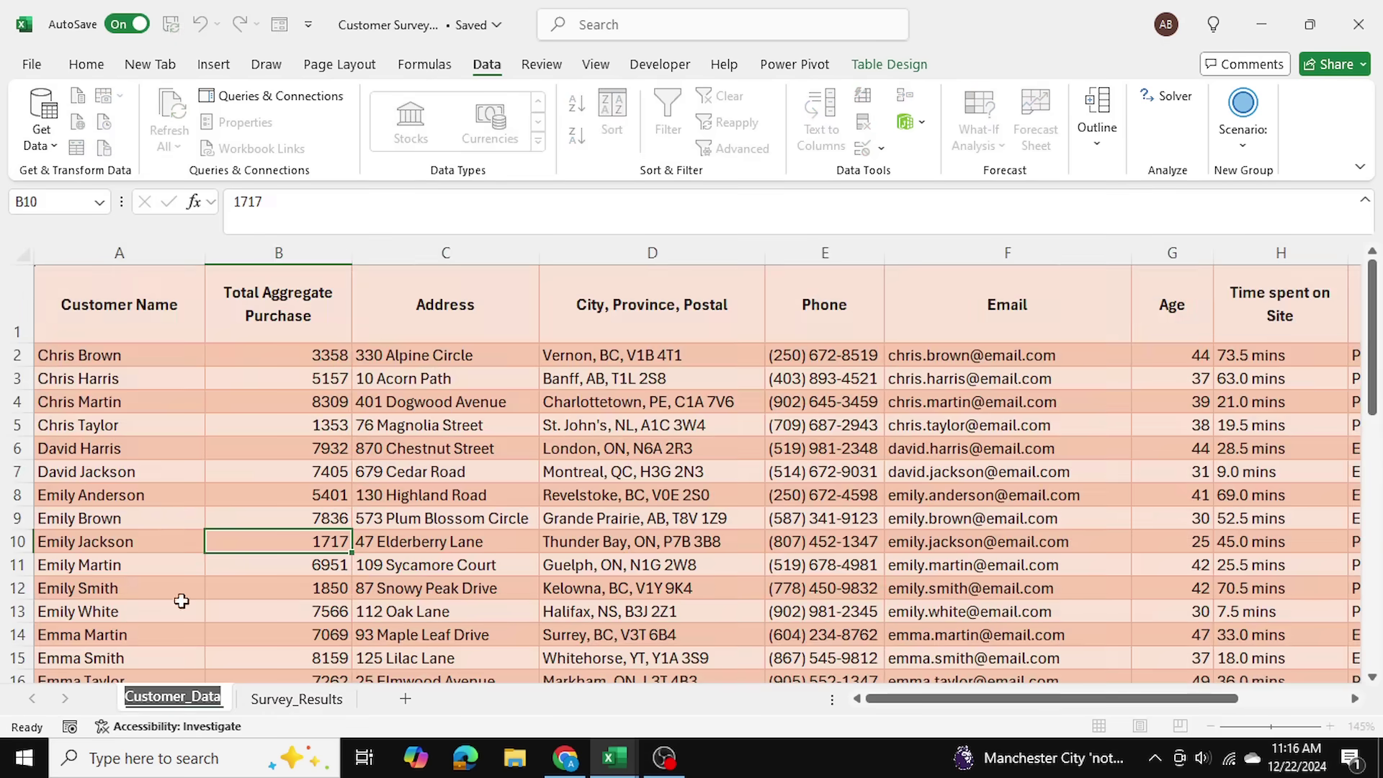
left_click(162, 485)
scroll(180, 487, "down", 10)
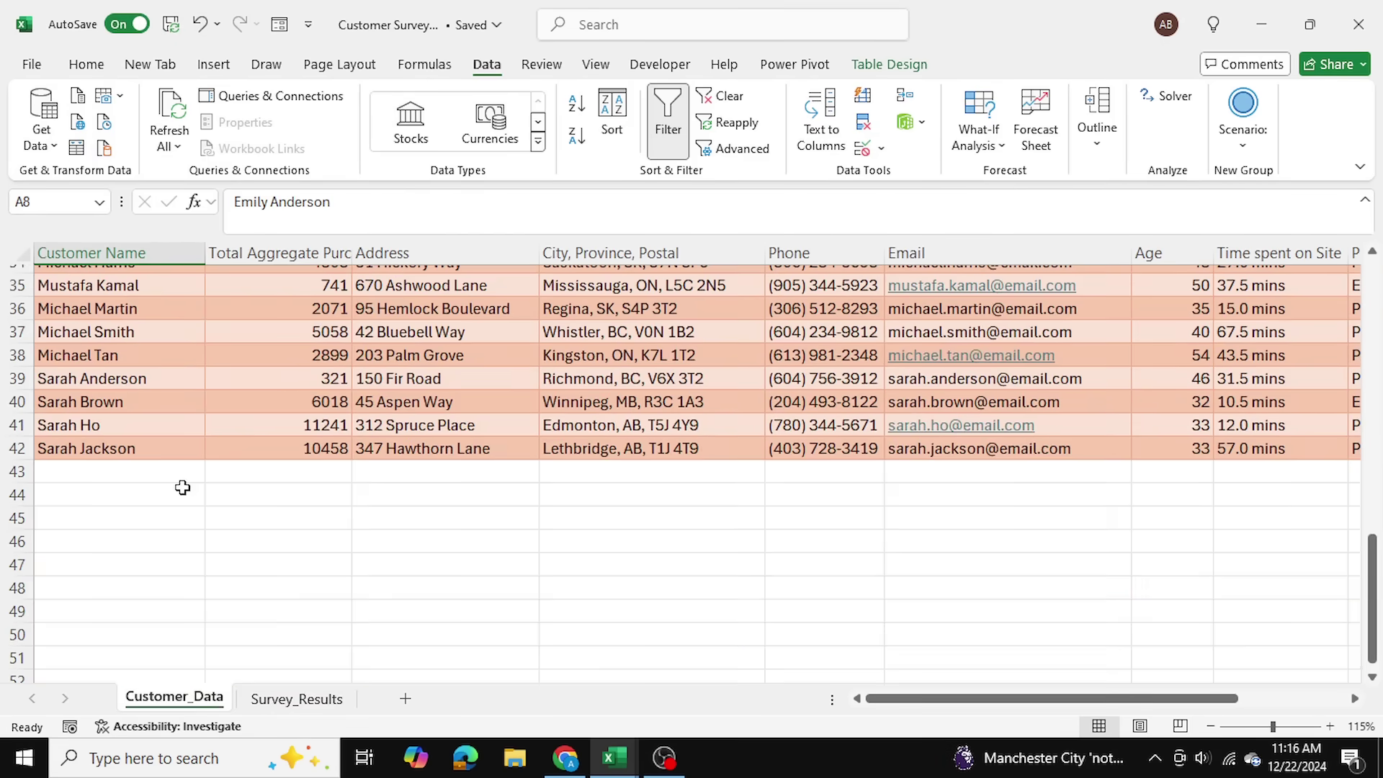
scroll(180, 487, "up", 2)
double_click(126, 358)
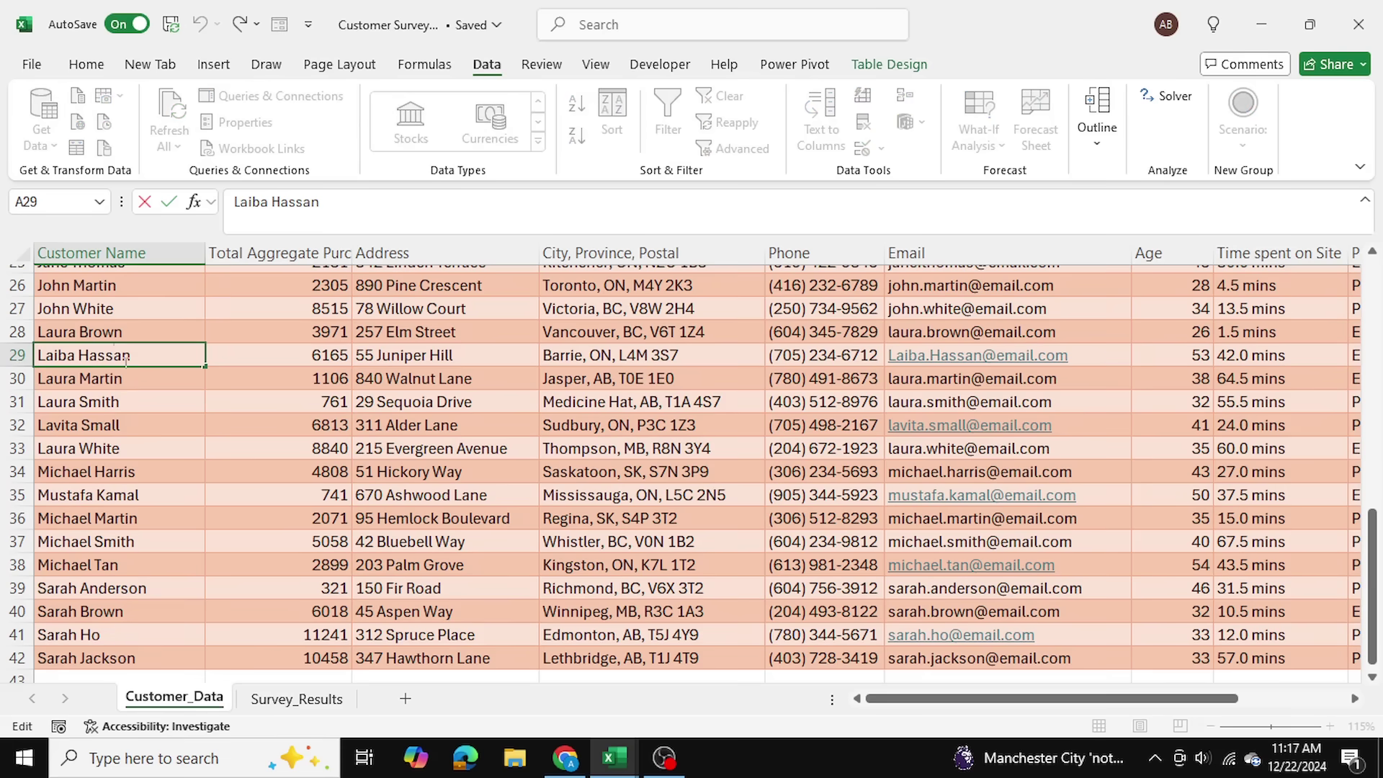
key("Return")
key("Up")
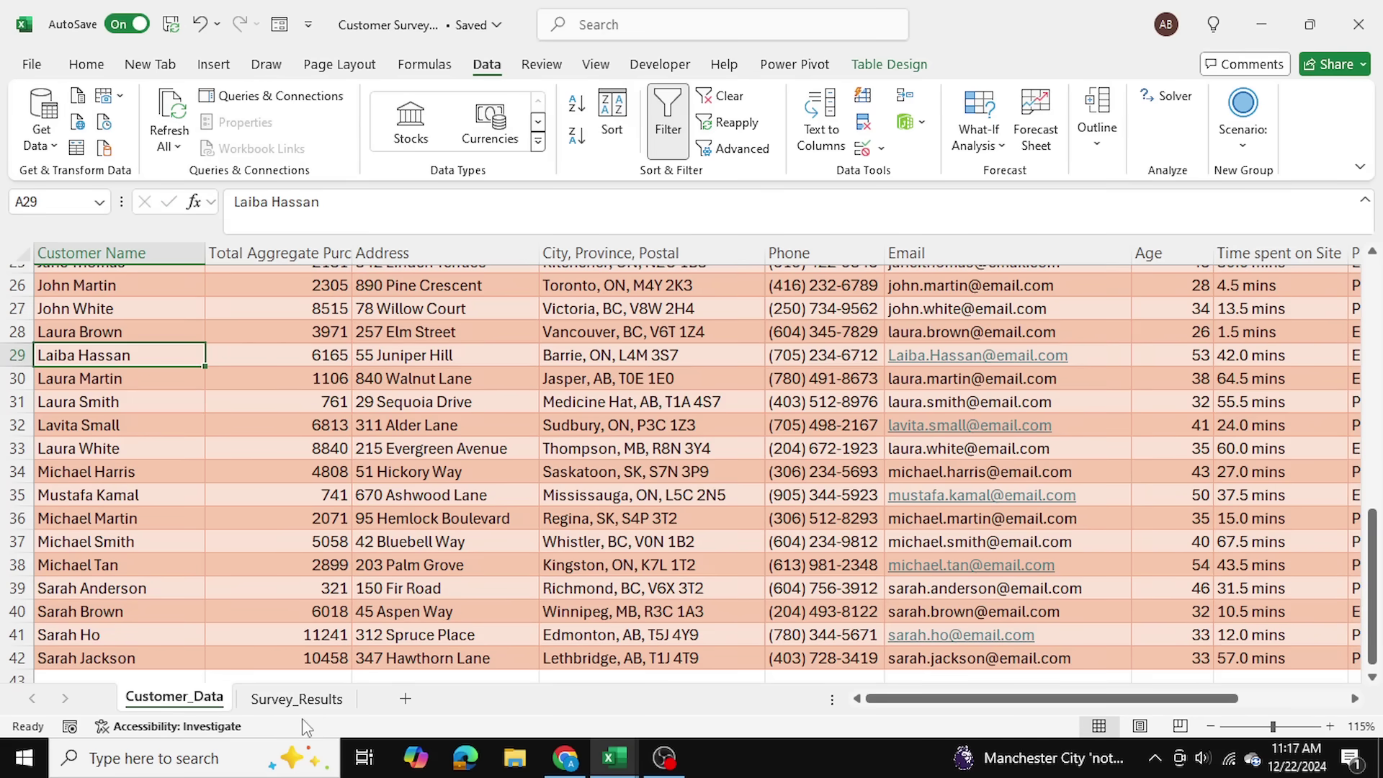
left_click(296, 699)
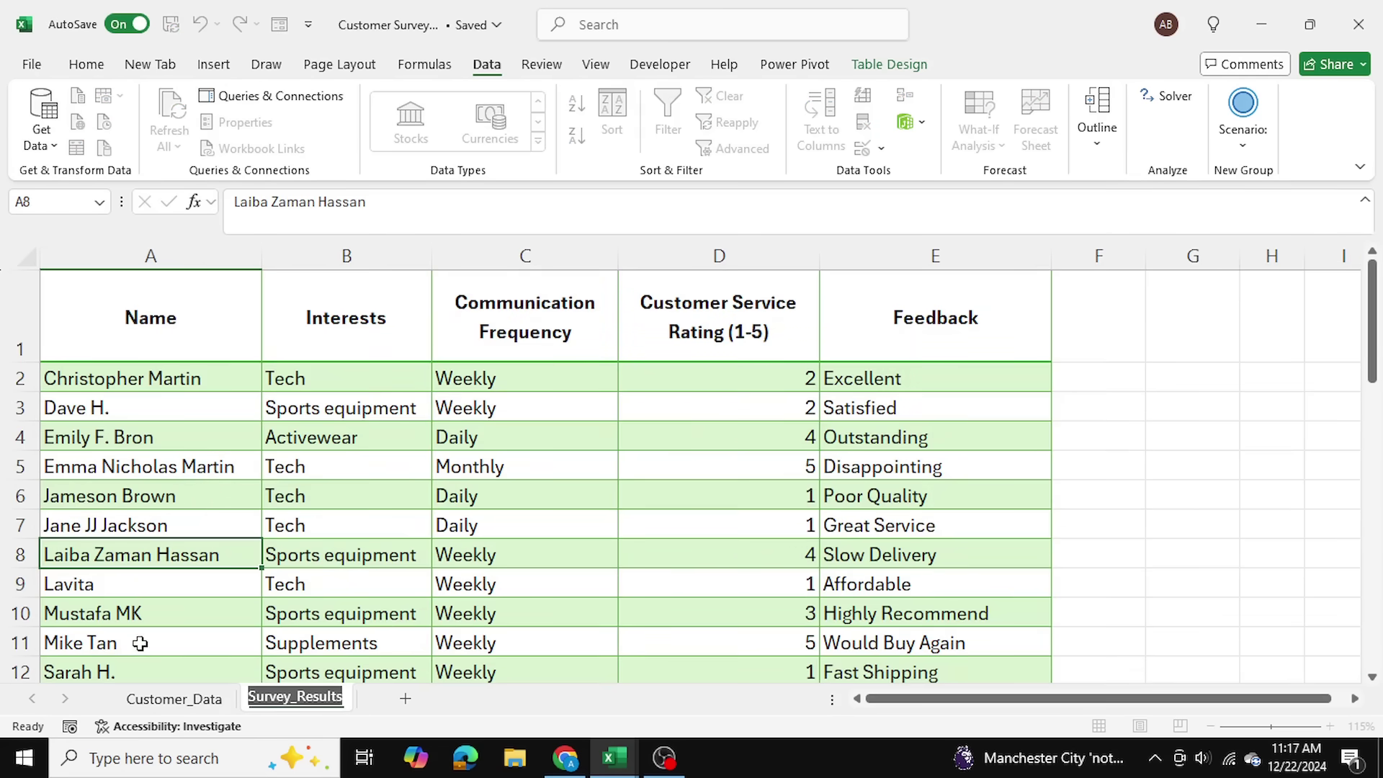
double_click(108, 590)
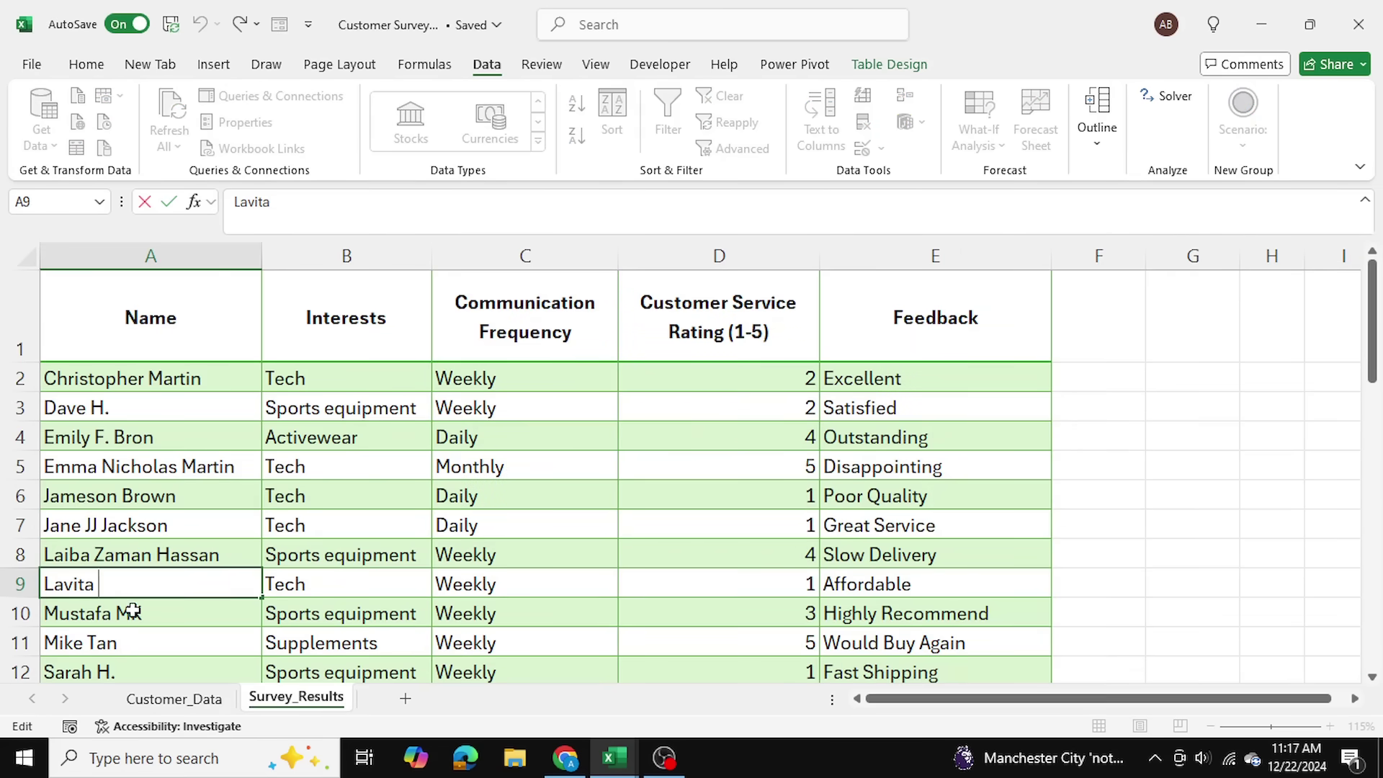
key("Escape")
left_click(211, 704)
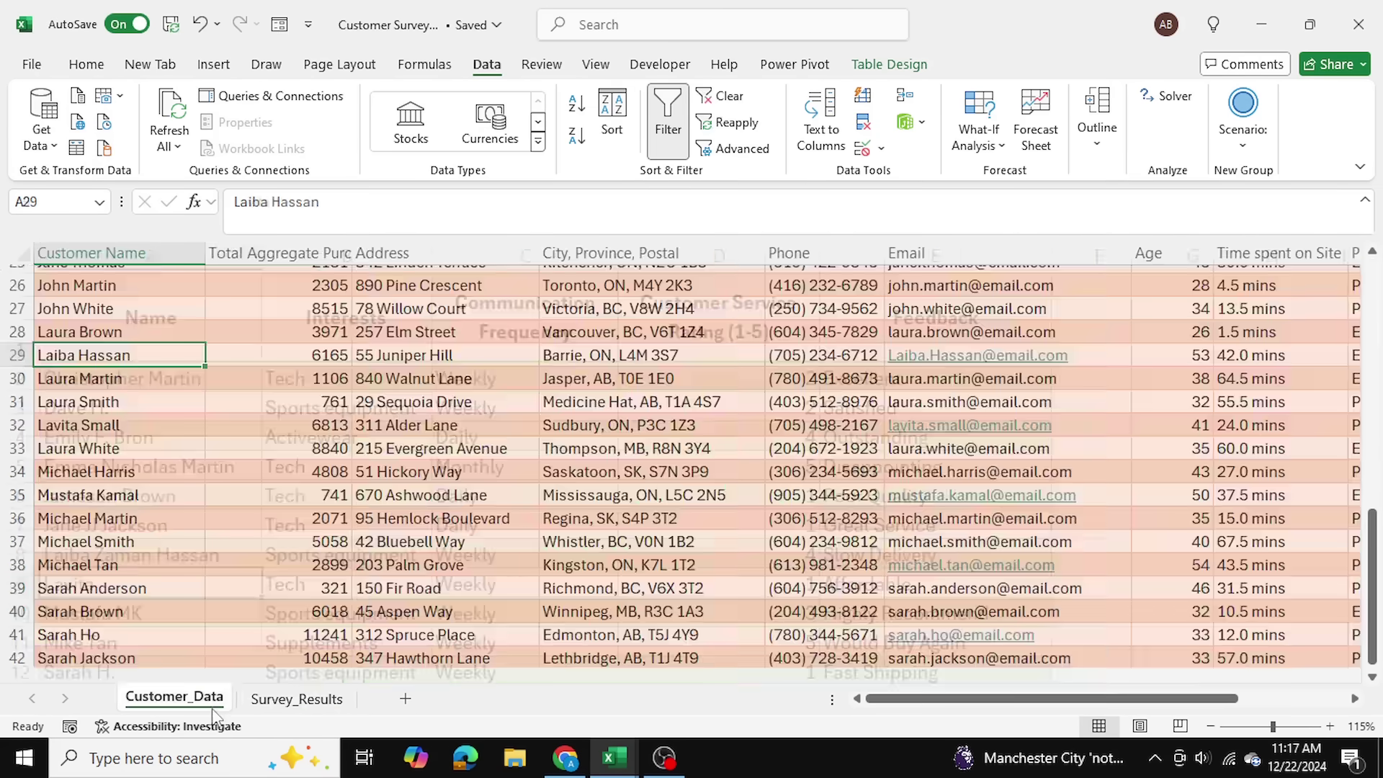
scroll(182, 543, "up", 3)
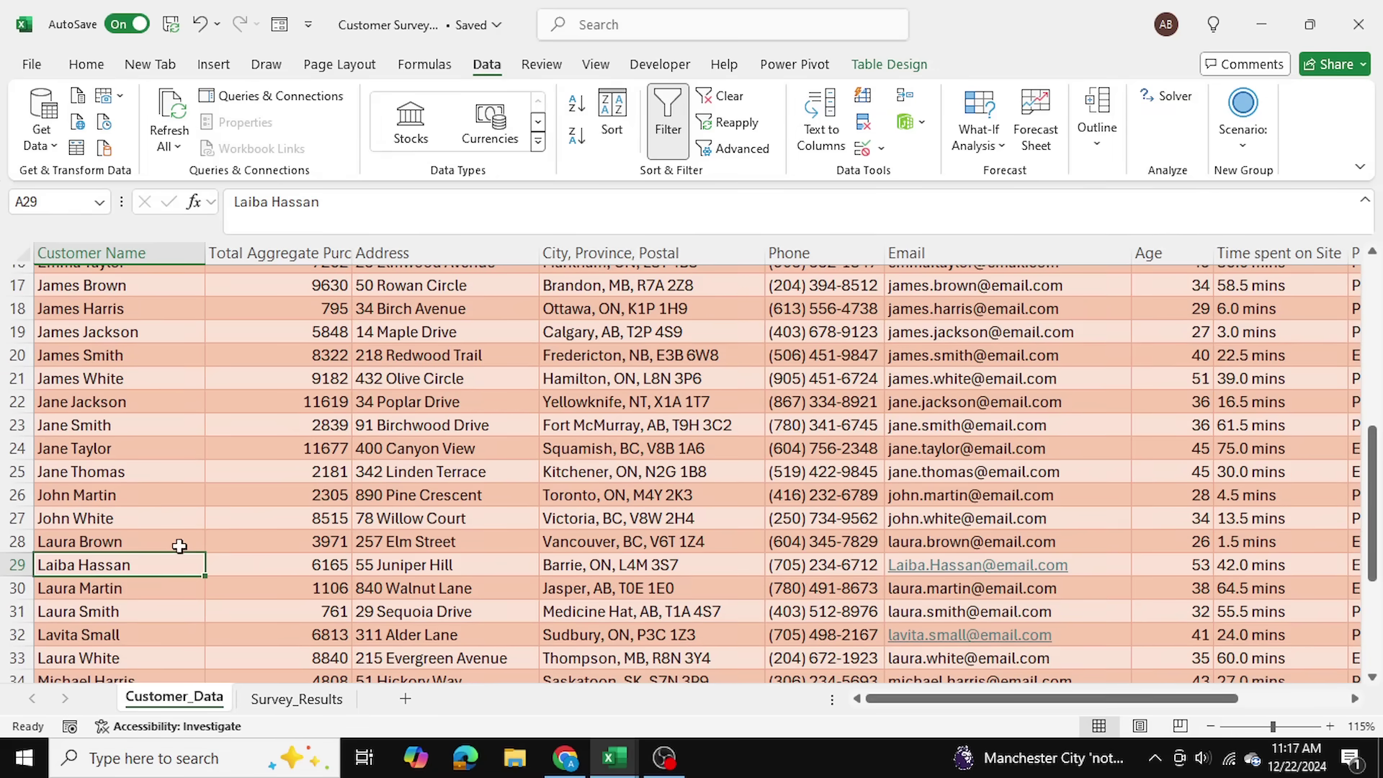
left_click(101, 637)
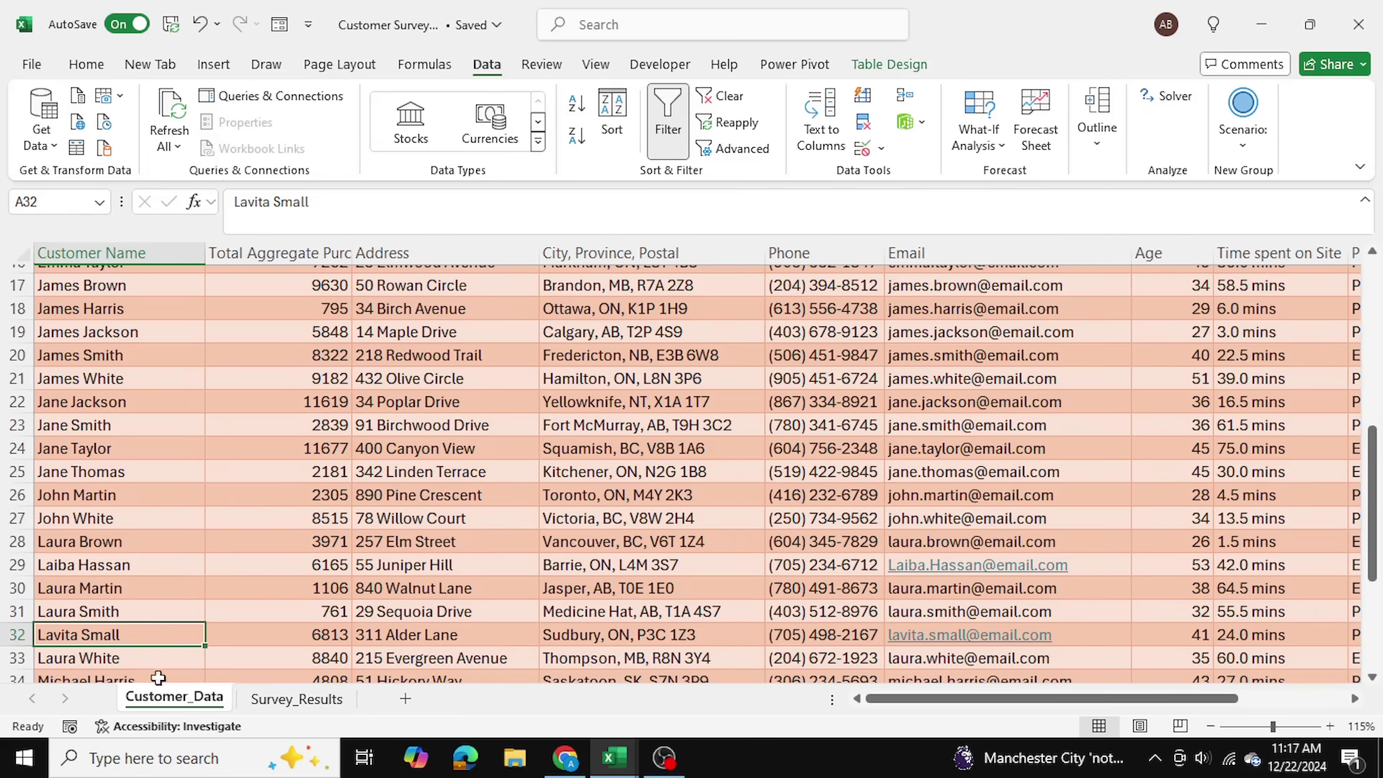
left_click(273, 699)
left_click(115, 411)
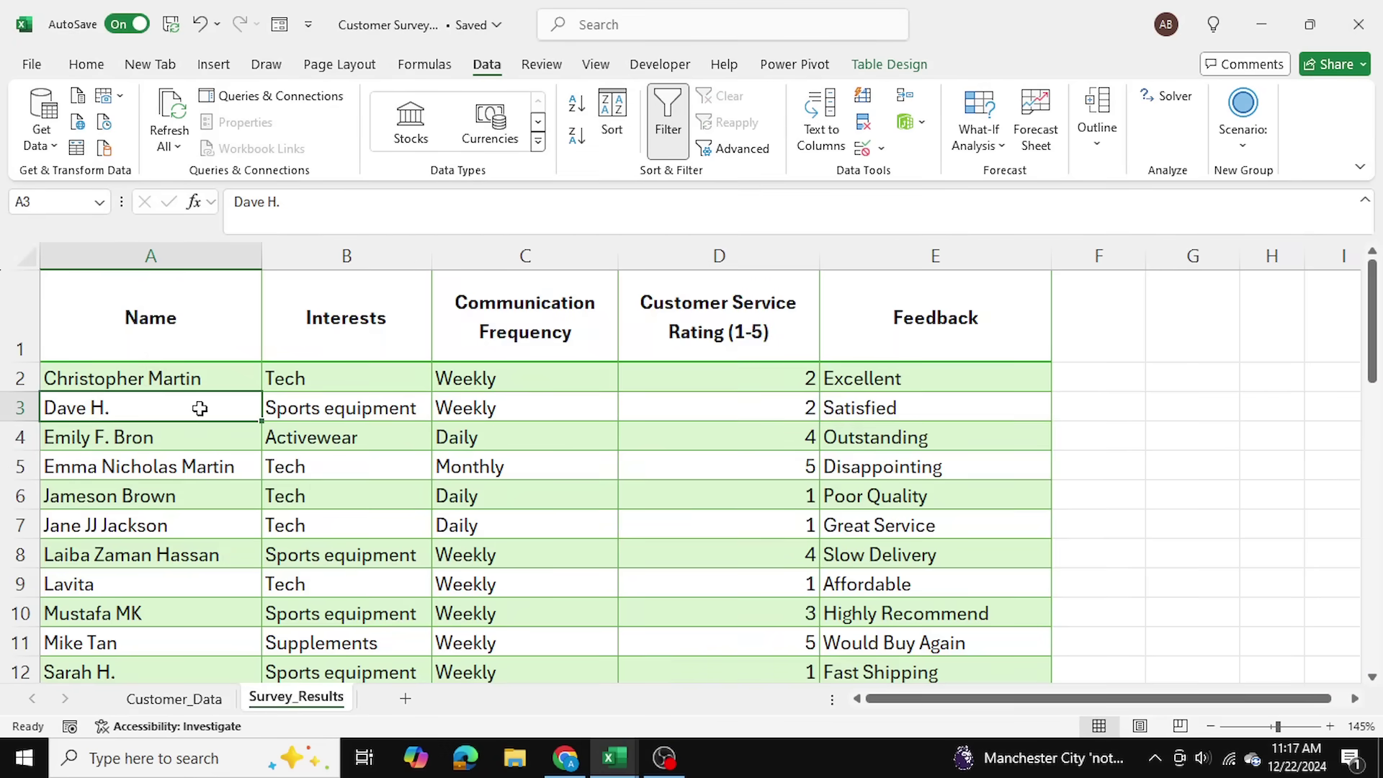
left_click(193, 700)
scroll(179, 461, "up", 6)
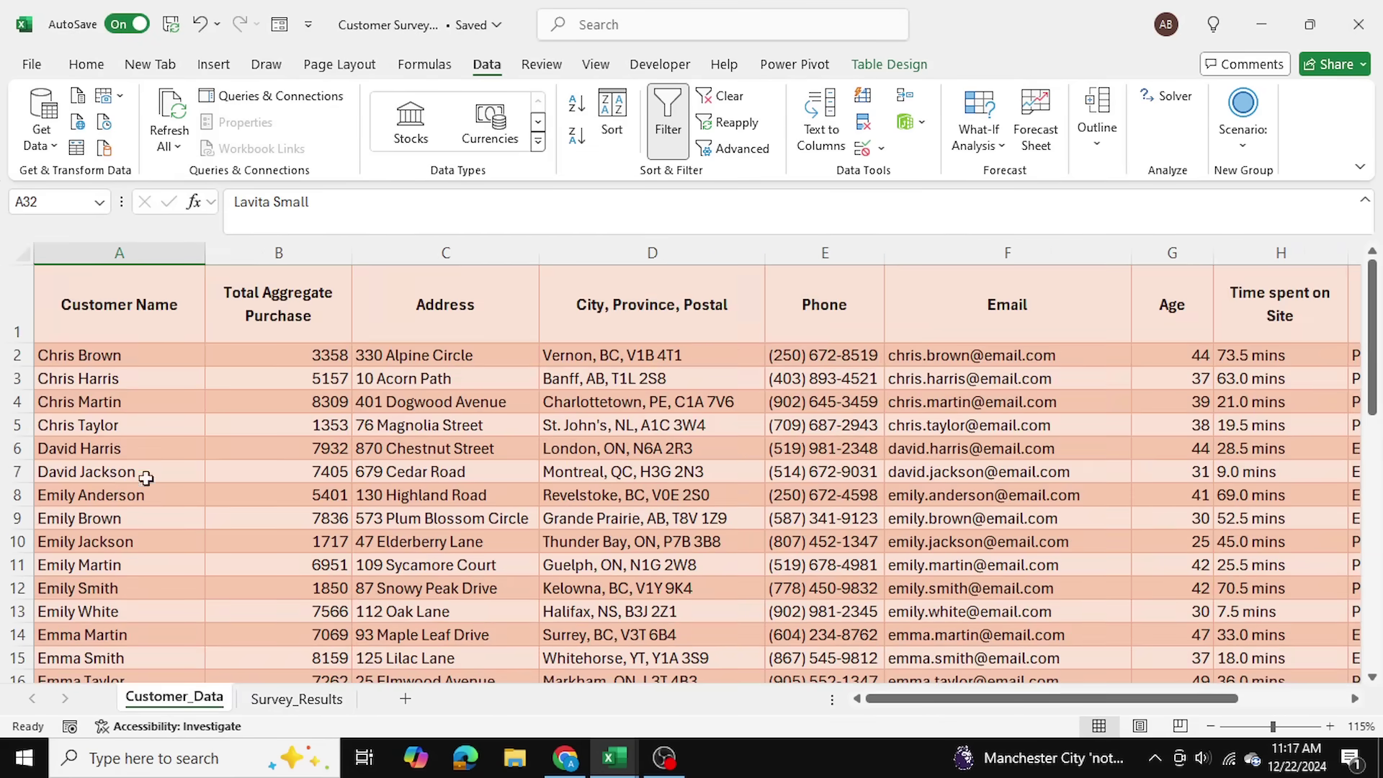
left_click(124, 447)
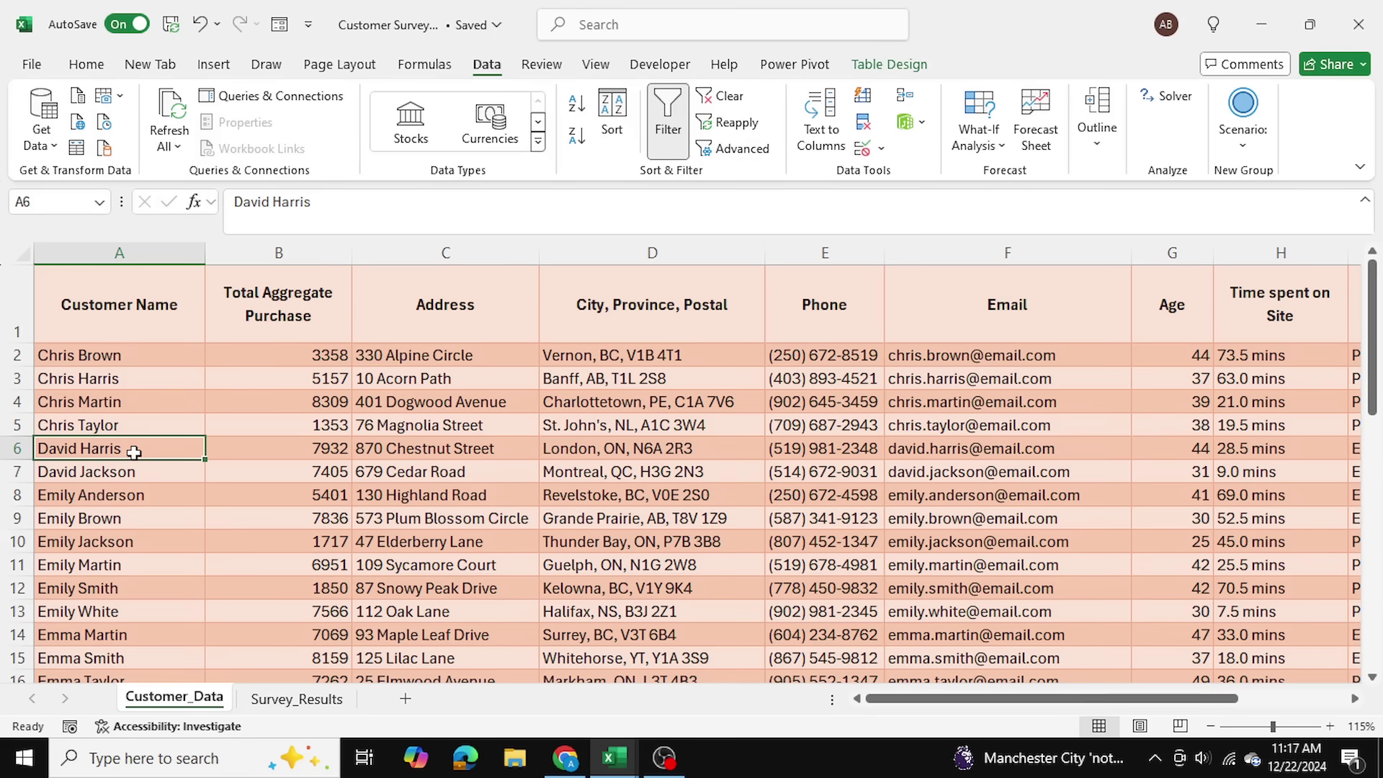
left_click(290, 698)
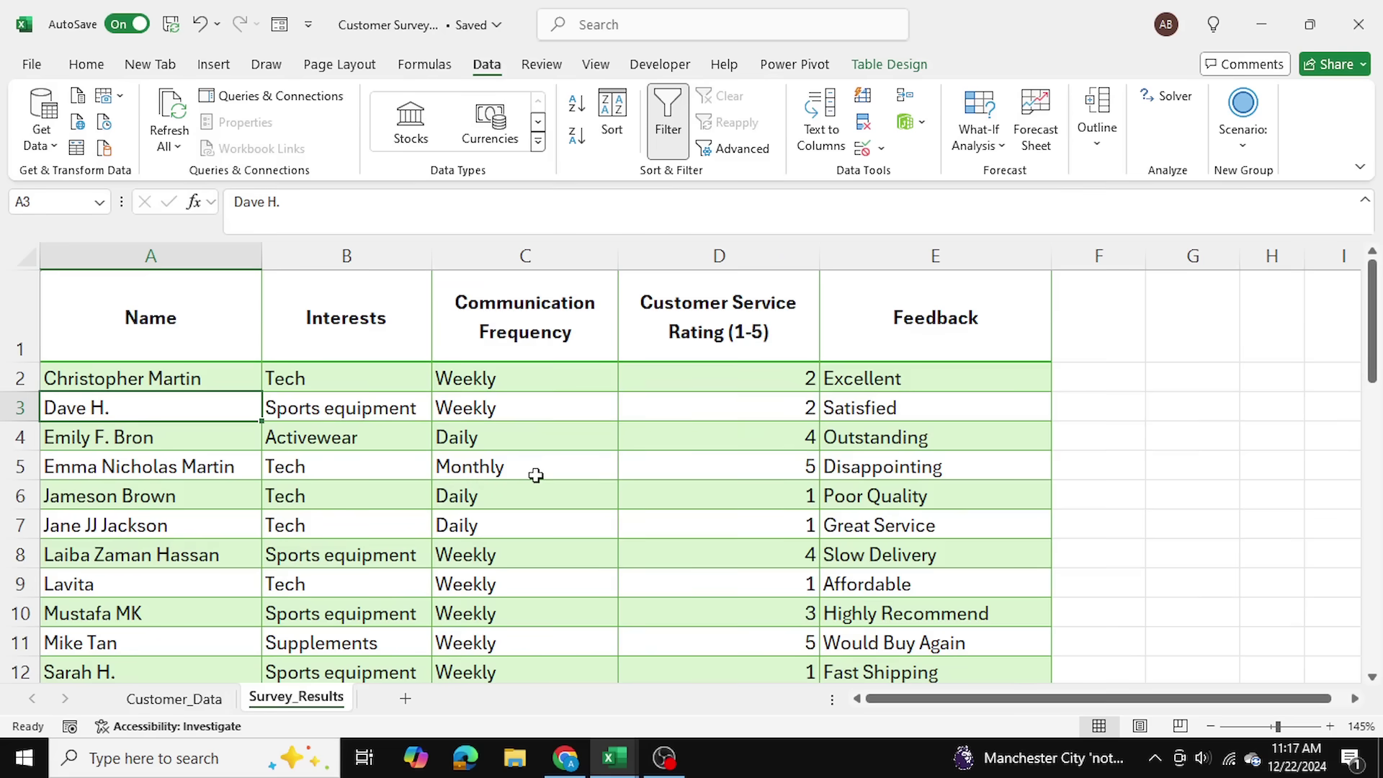
- Confirm in Table Design that the survey table is named Survey
left_click(765, 486)
left_click(912, 65)
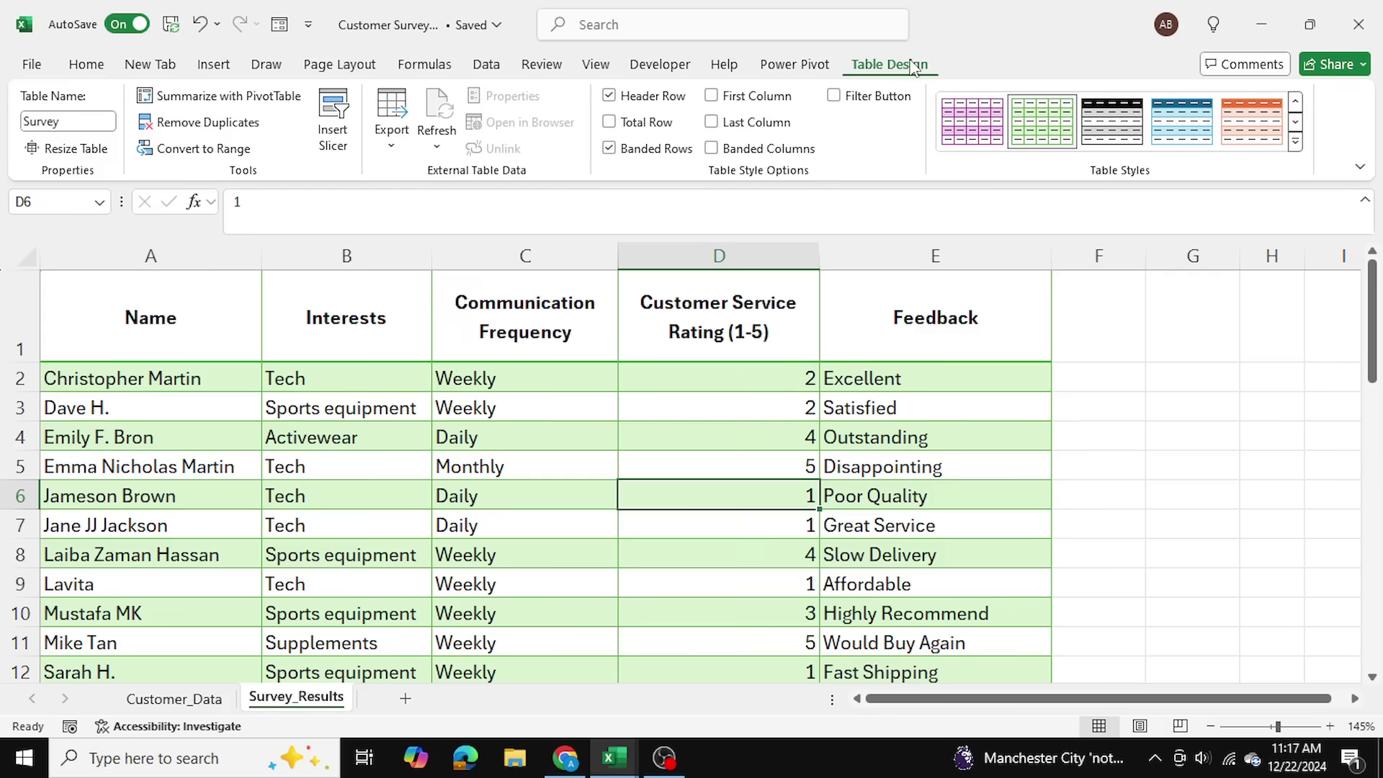
left_click(83, 121)
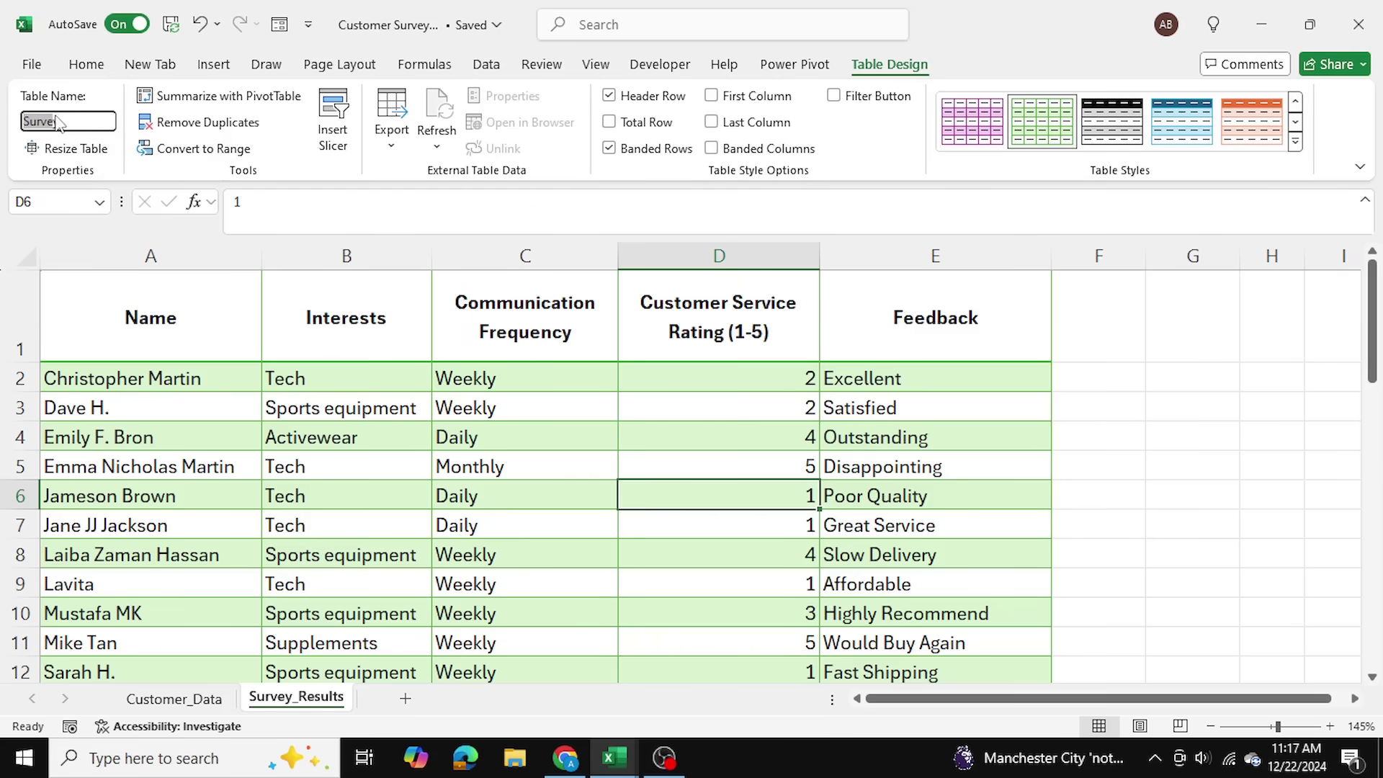
left_click(480, 418)
- Check the Customer_Data table's name, Data, then reselect a survey table cell
left_click(173, 698)
left_click(293, 469)
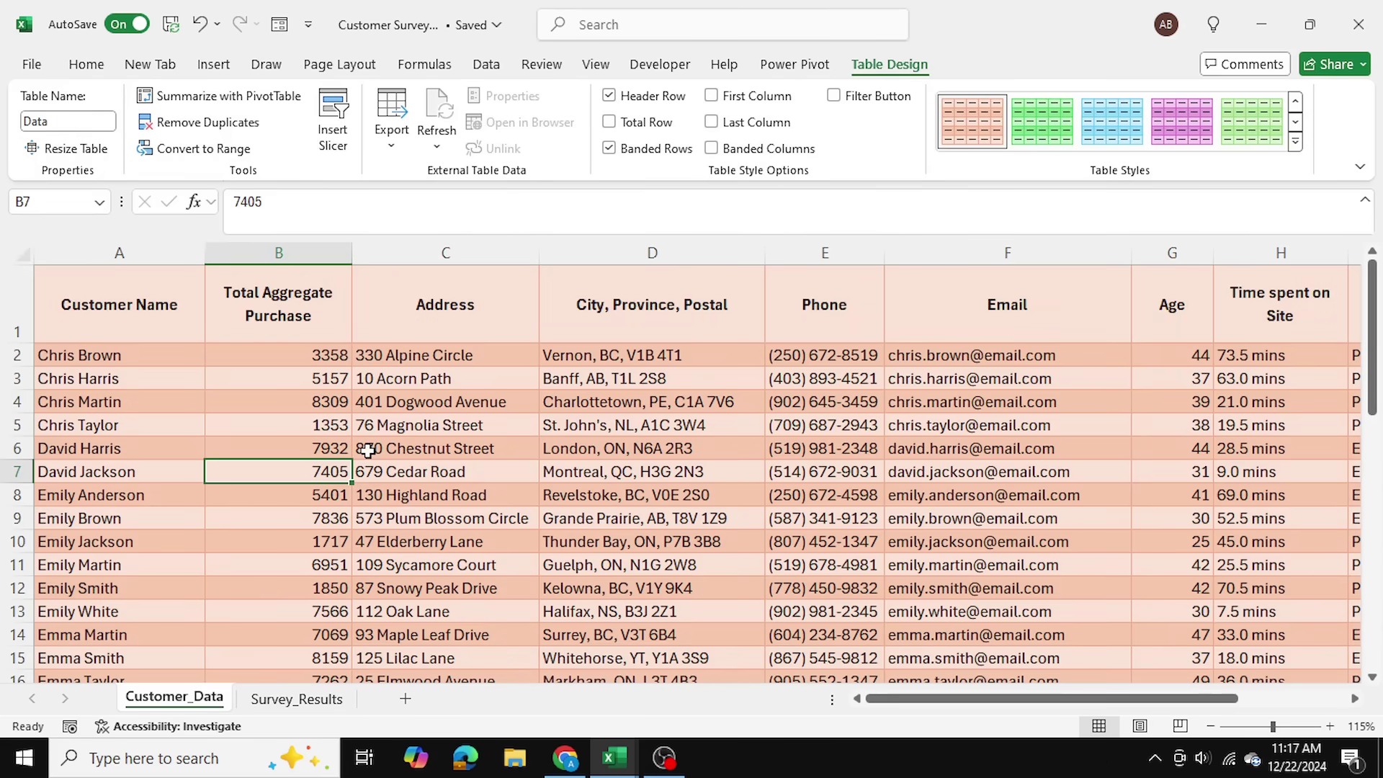
left_click(296, 699)
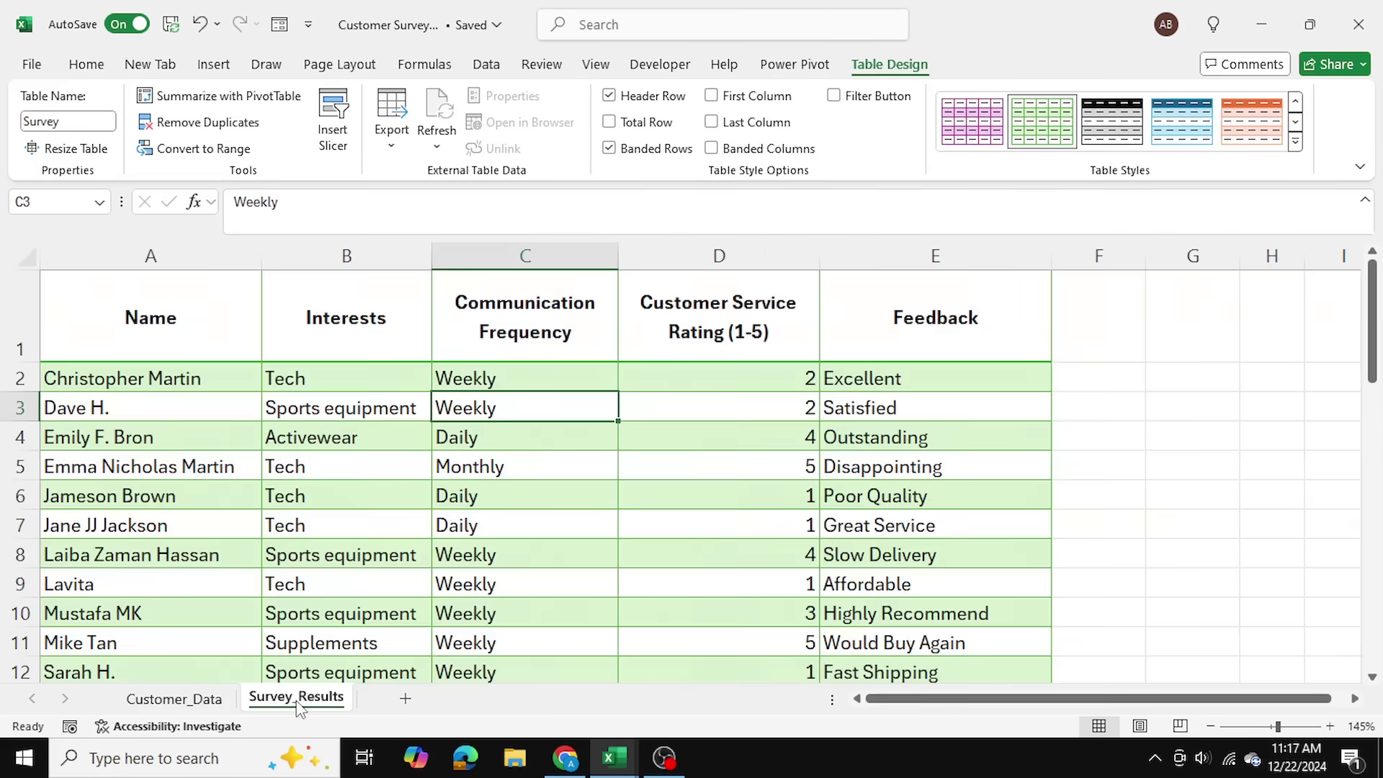
left_click(189, 700)
left_click(273, 704)
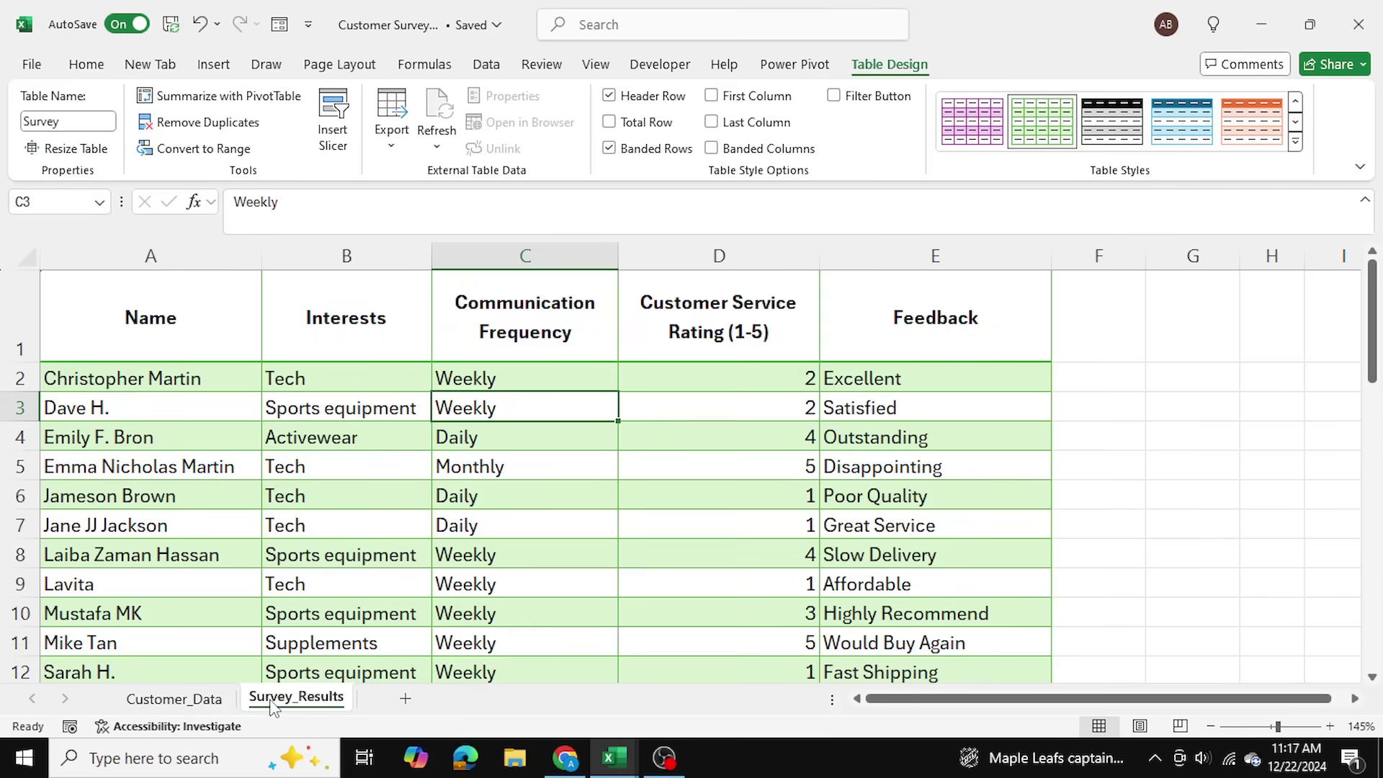
left_click(434, 496)
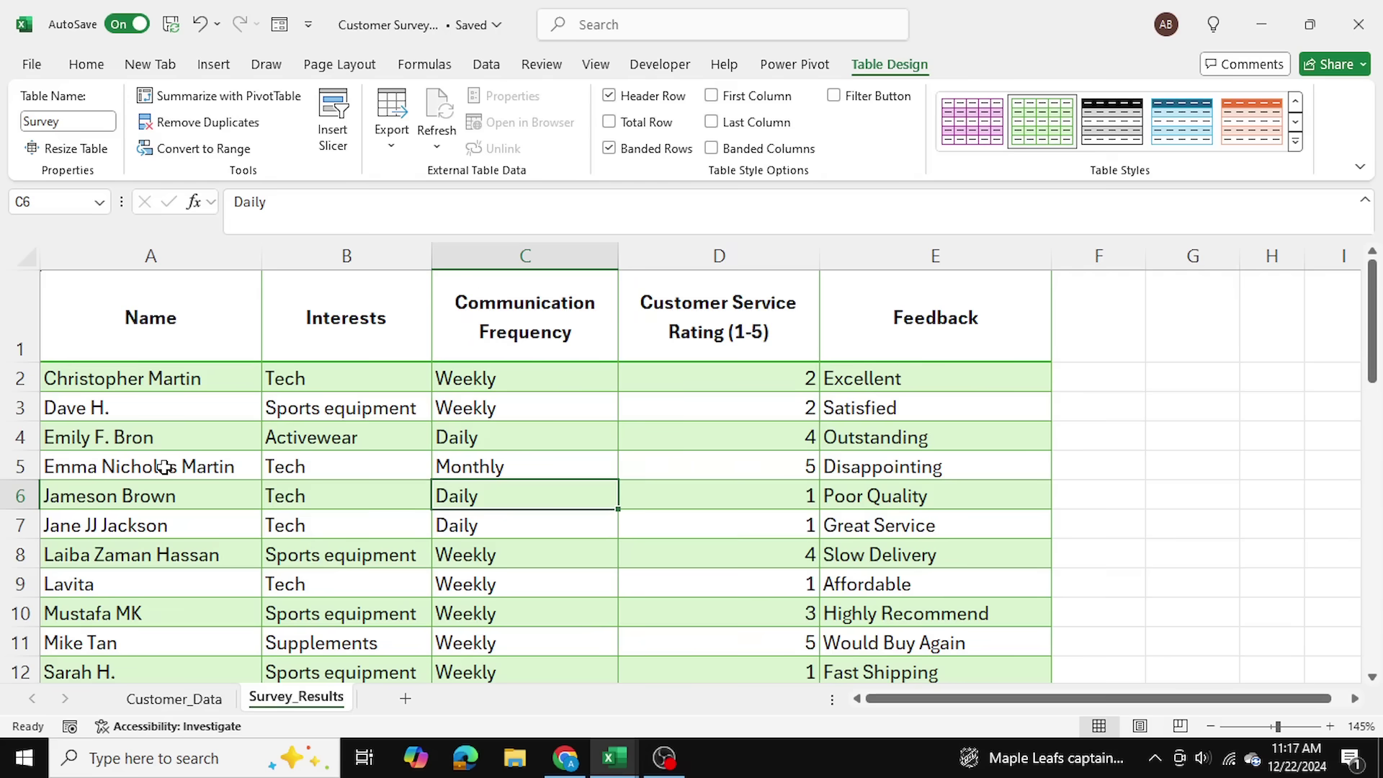
- Create a Survey query with From Table/Range and load its 40 rows to a new sheet
double_click(486, 65)
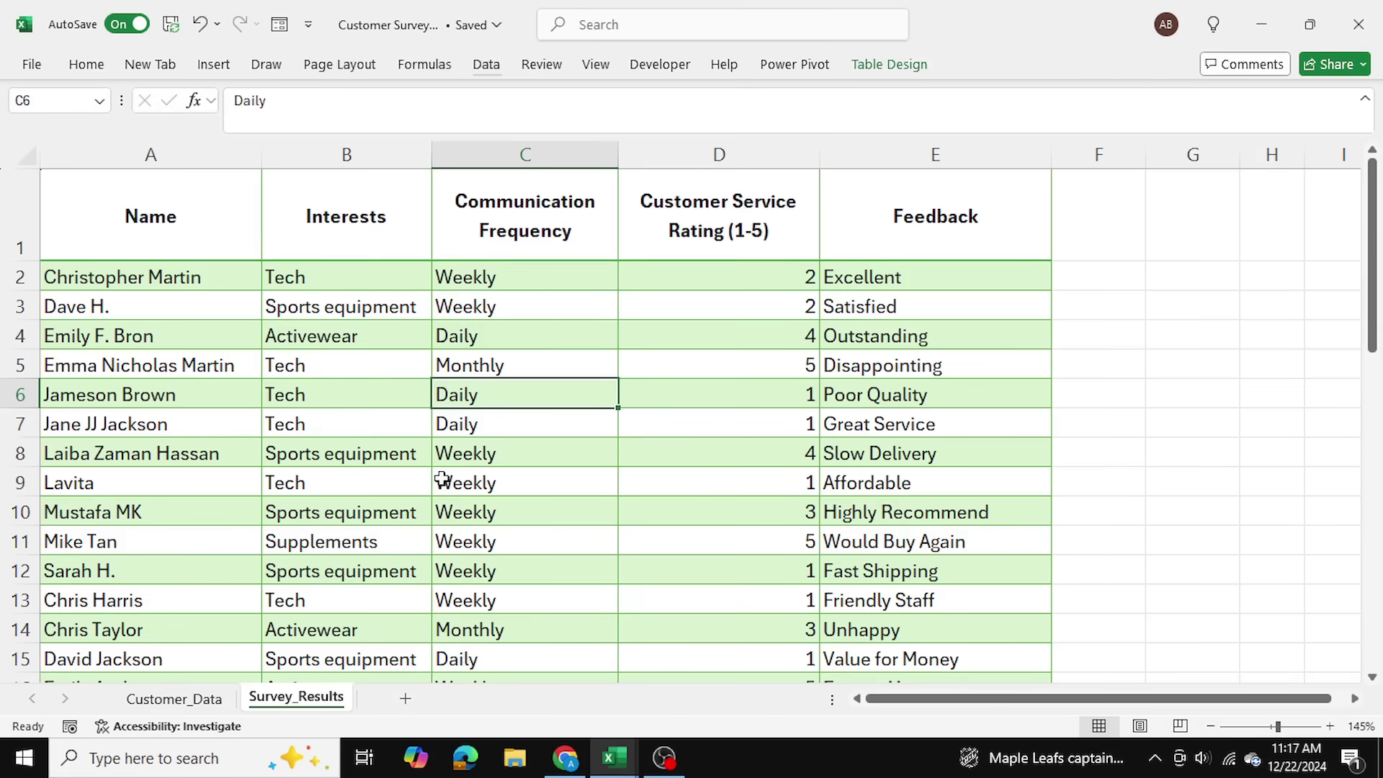
left_click(489, 66)
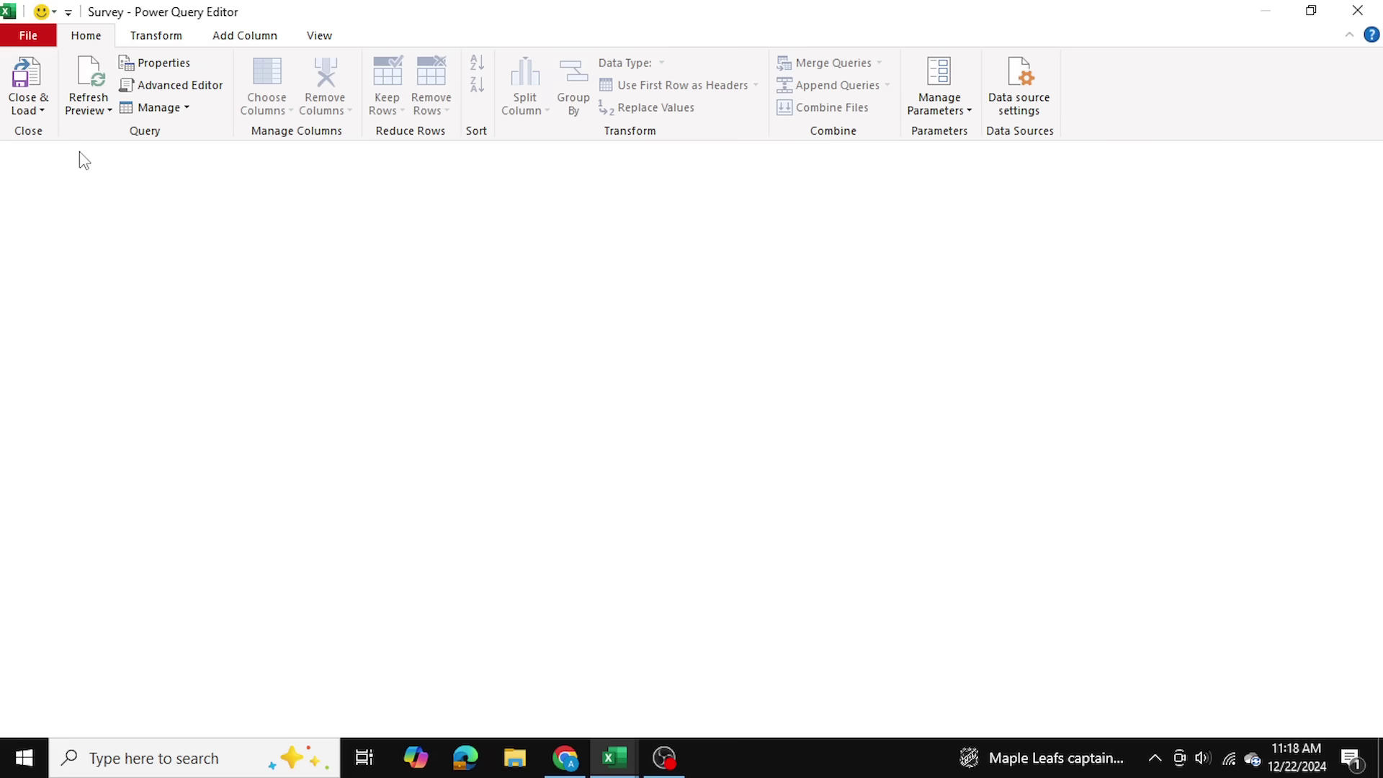
left_click(27, 78)
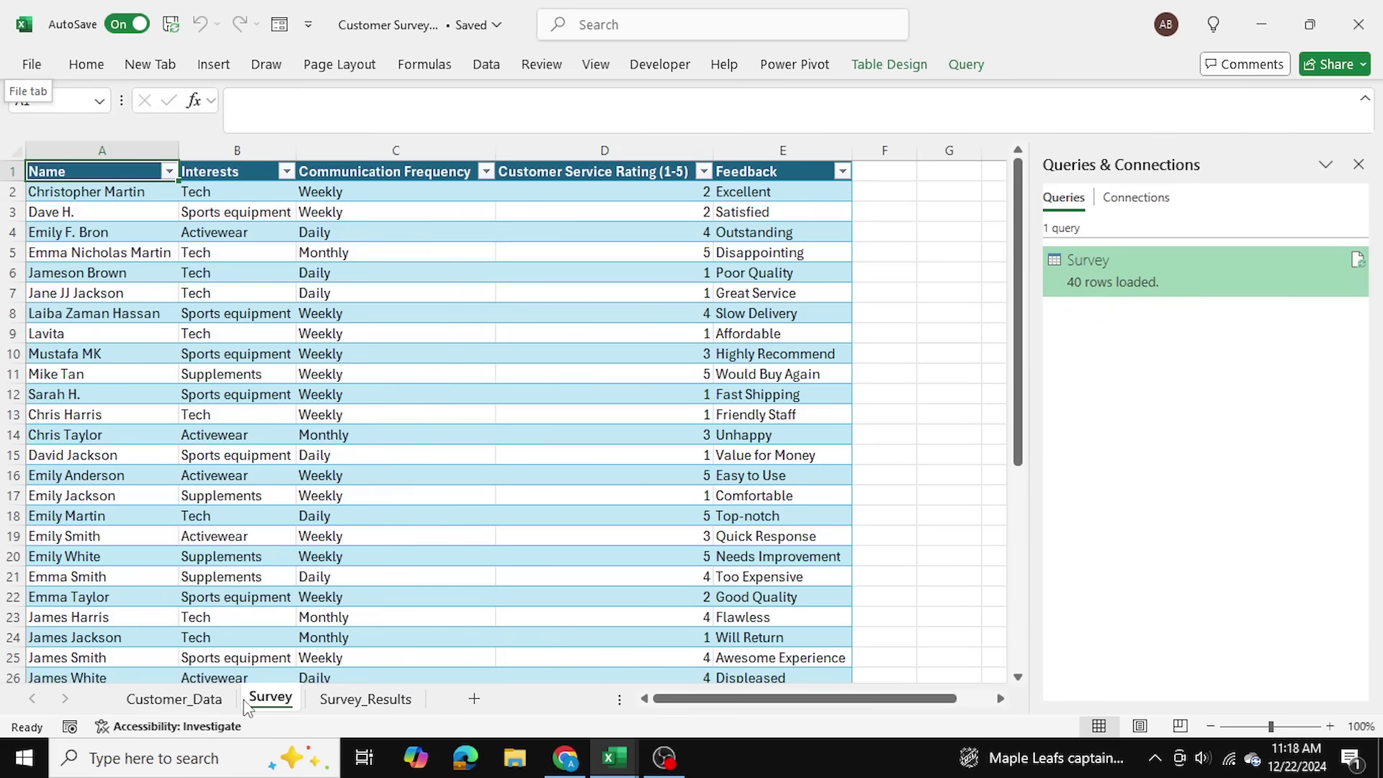
- Build a Data query from the Customer_Data table and load its 41 rows to a new sheet
left_click(176, 699)
left_click(314, 352)
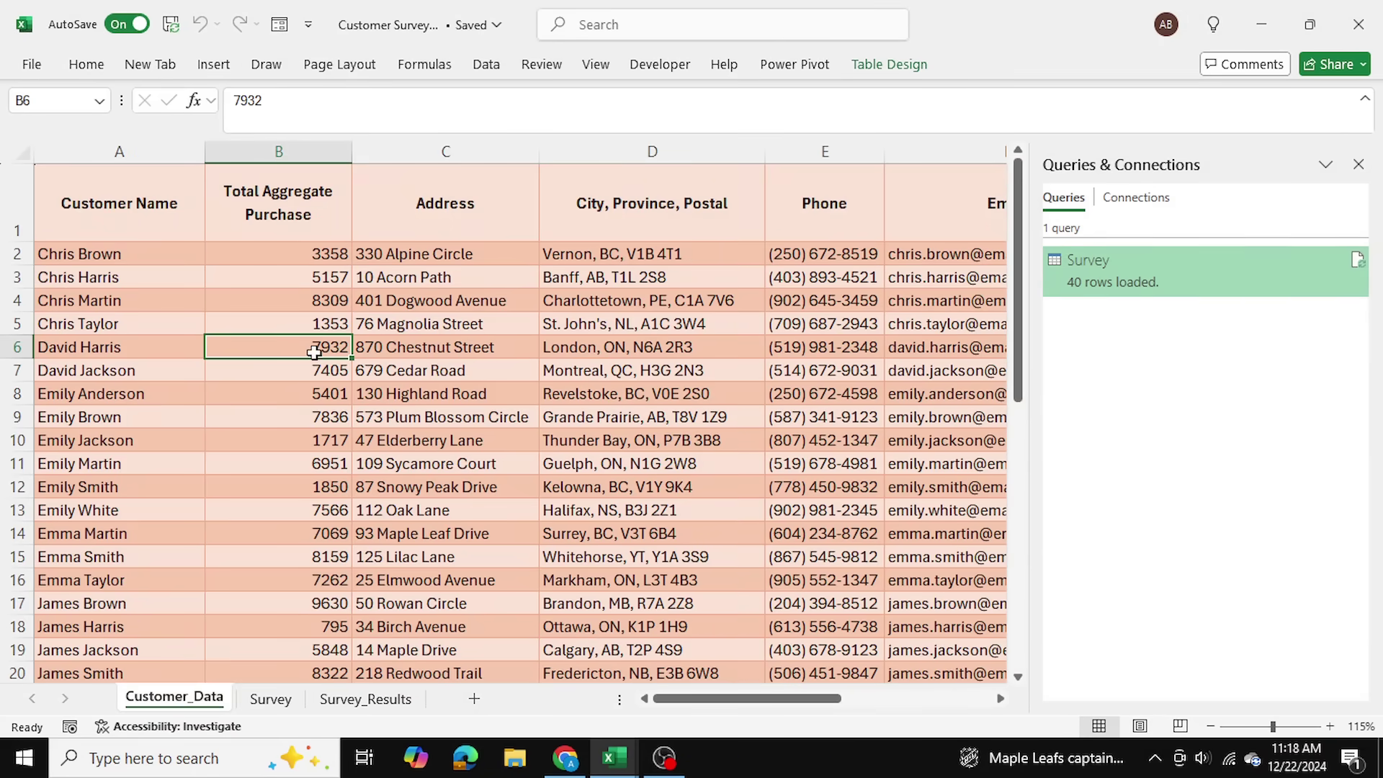
double_click(486, 65)
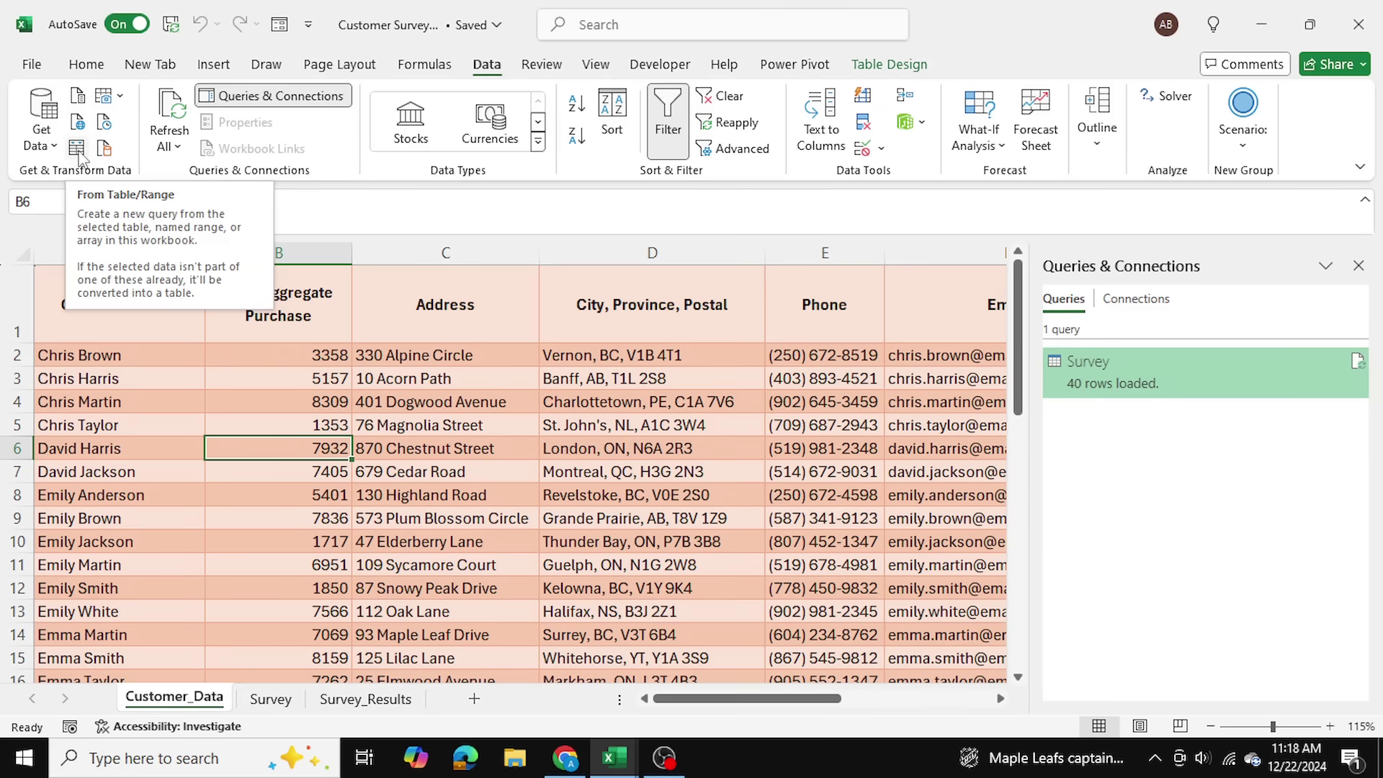
left_click(77, 149)
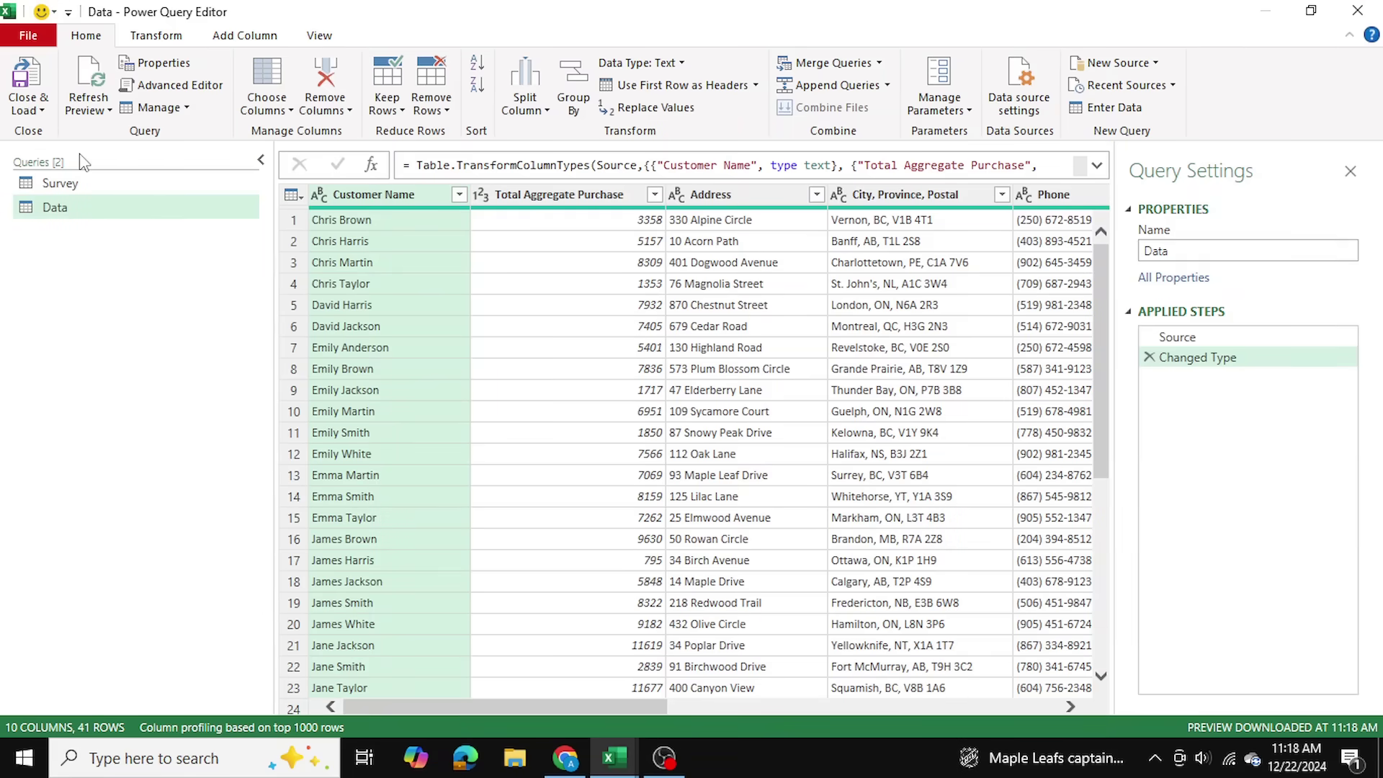
left_click(42, 85)
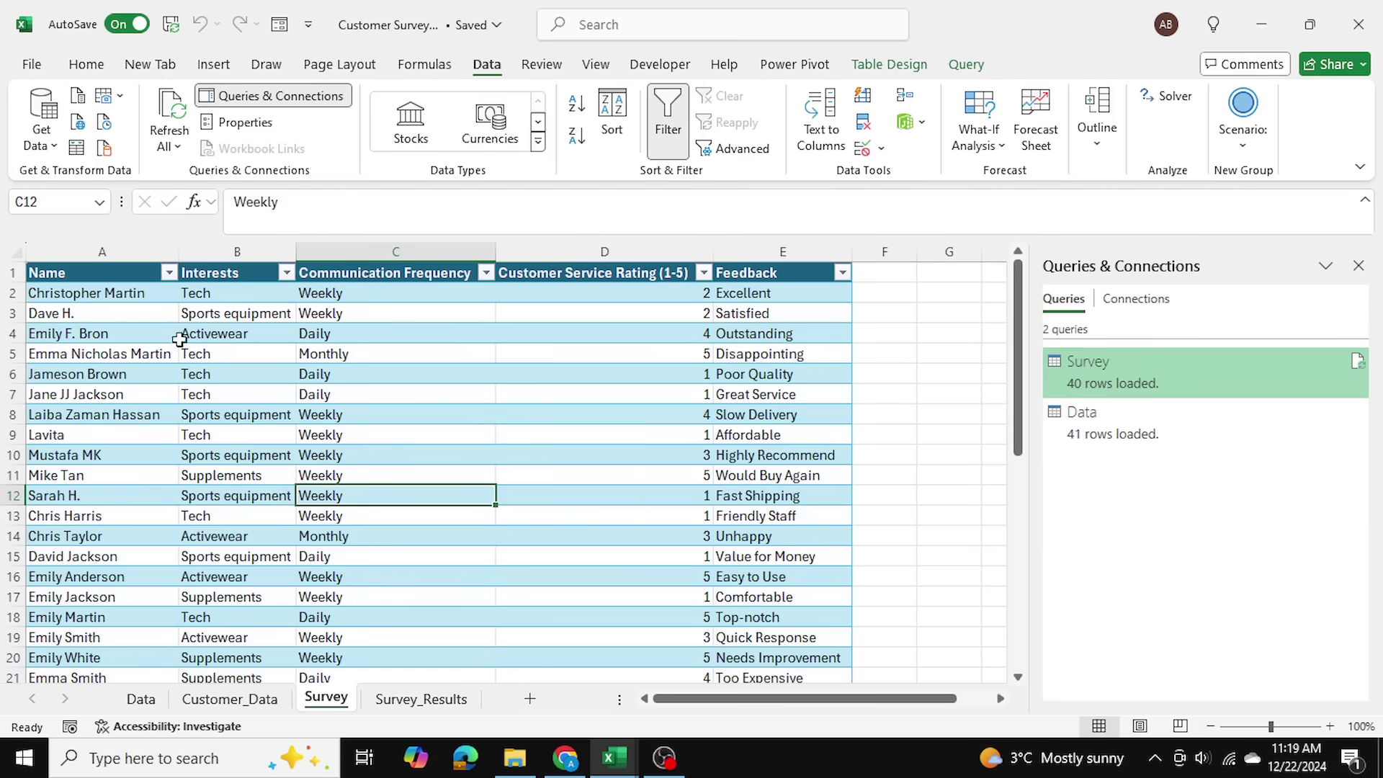
- Start a Combine Queries merge with Survey as first table and Data as second
left_click(43, 145)
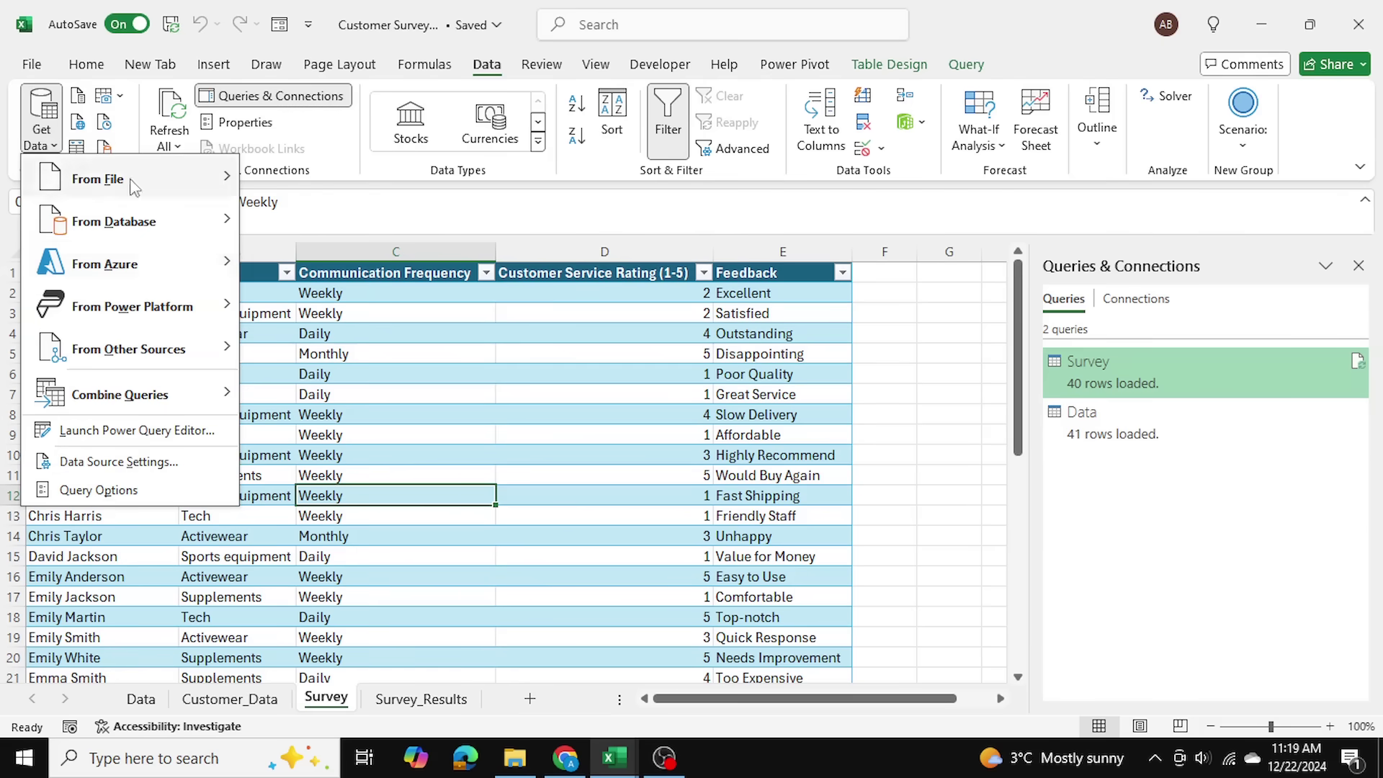
mouse_move(171, 395)
left_click(285, 395)
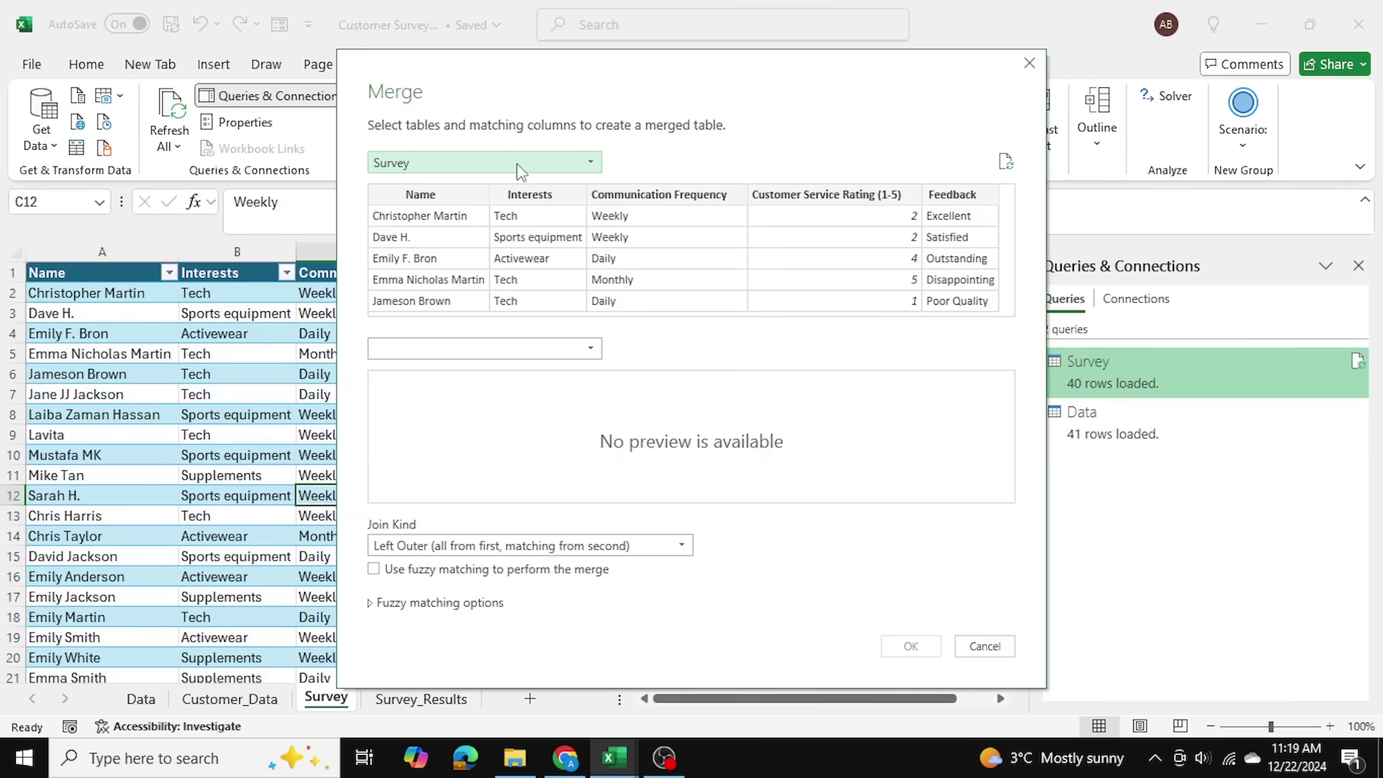
left_click(553, 163)
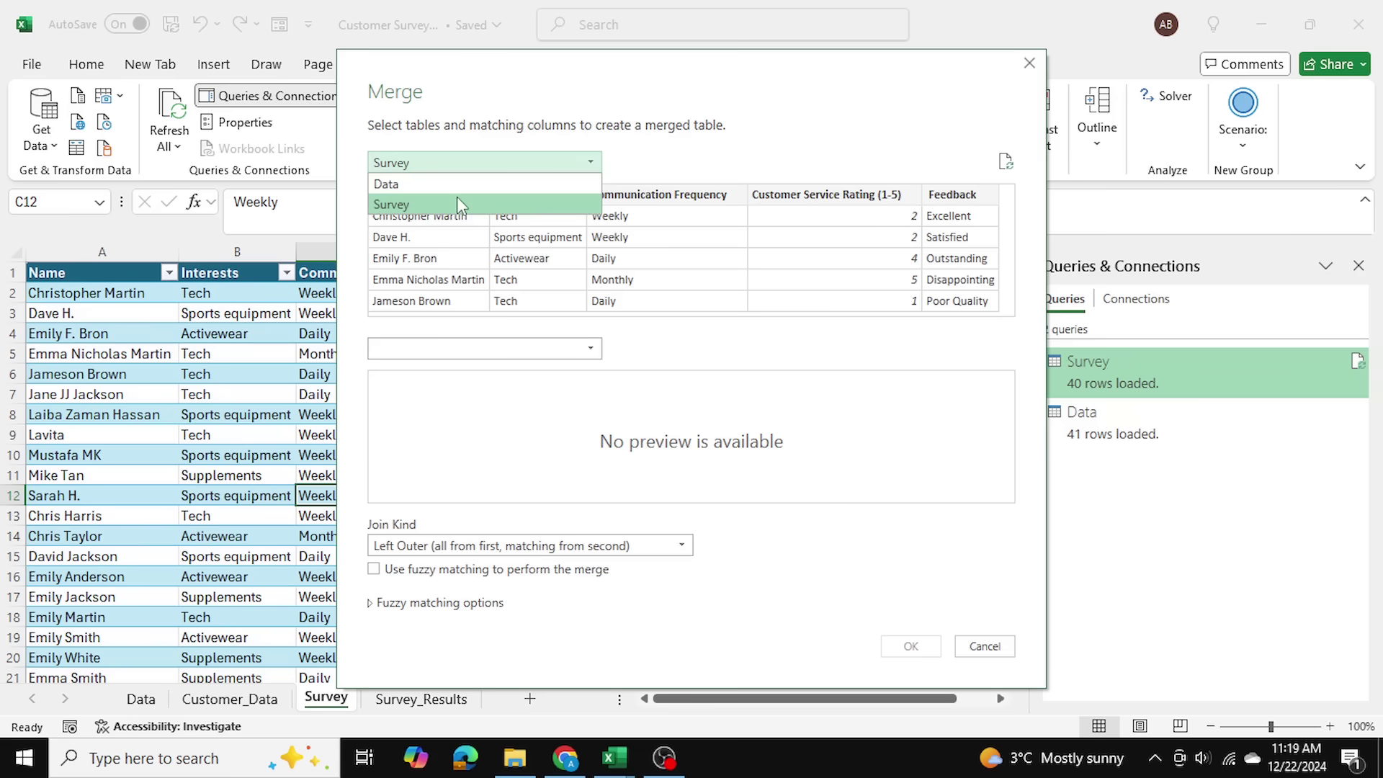
left_click(456, 200)
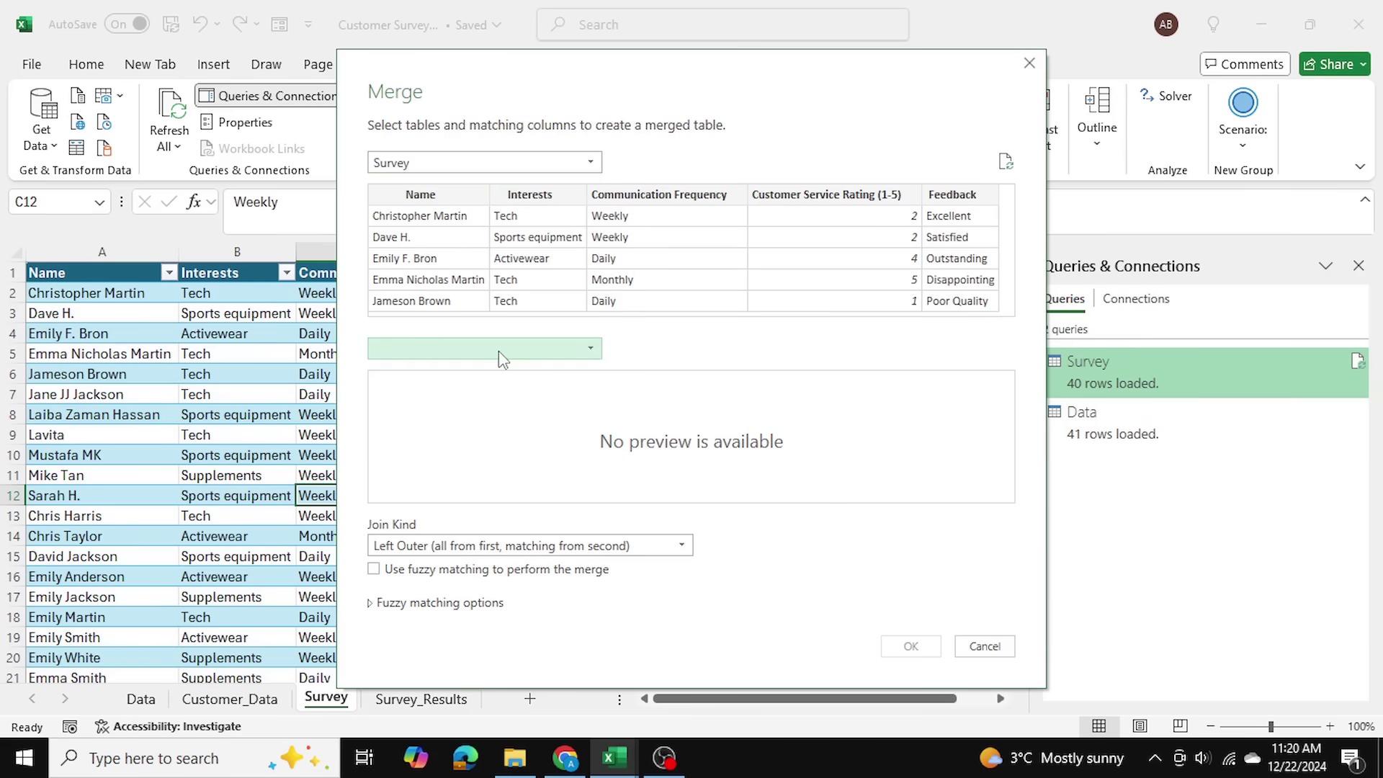
left_click(444, 348)
left_click(430, 369)
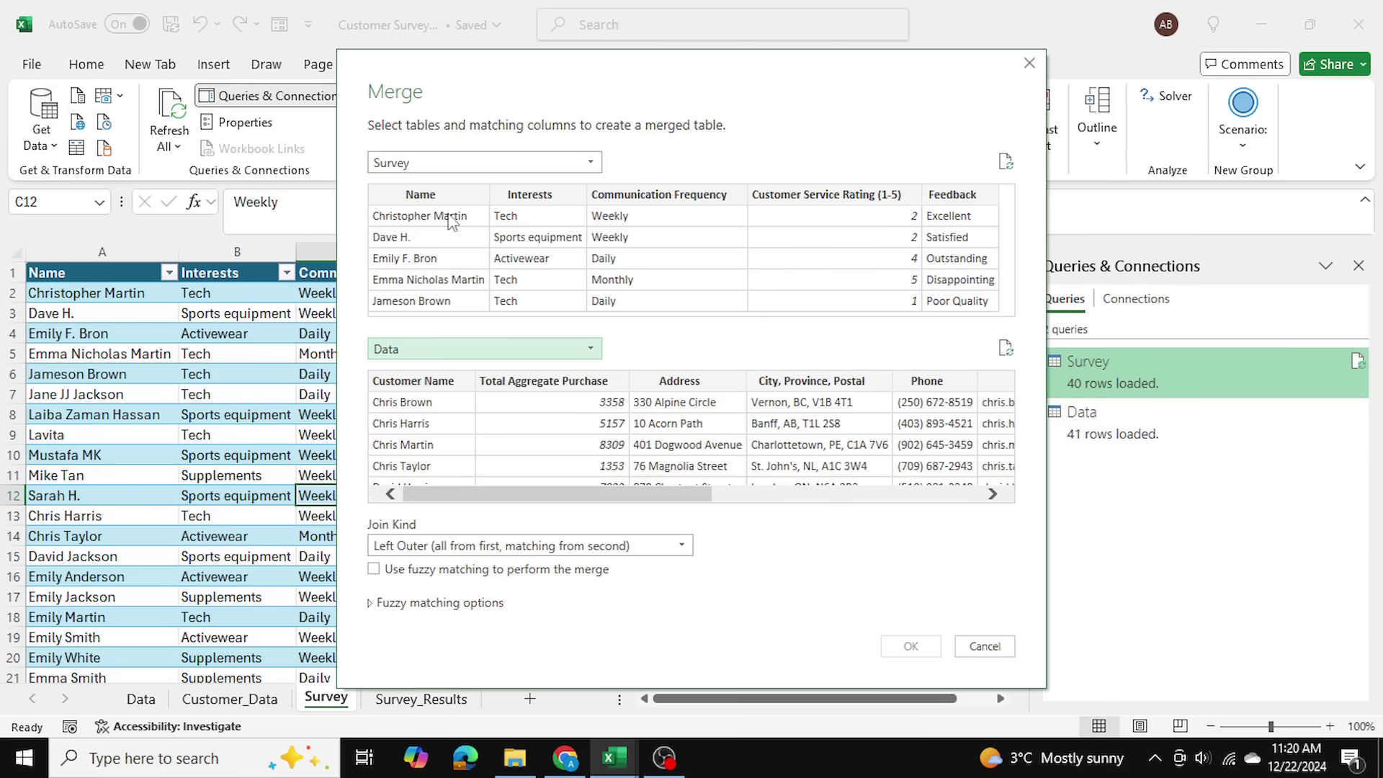
- Keep Left Outer join, enable fuzzy matching, and match Name to Customer Name
left_click(520, 545)
left_click(512, 571)
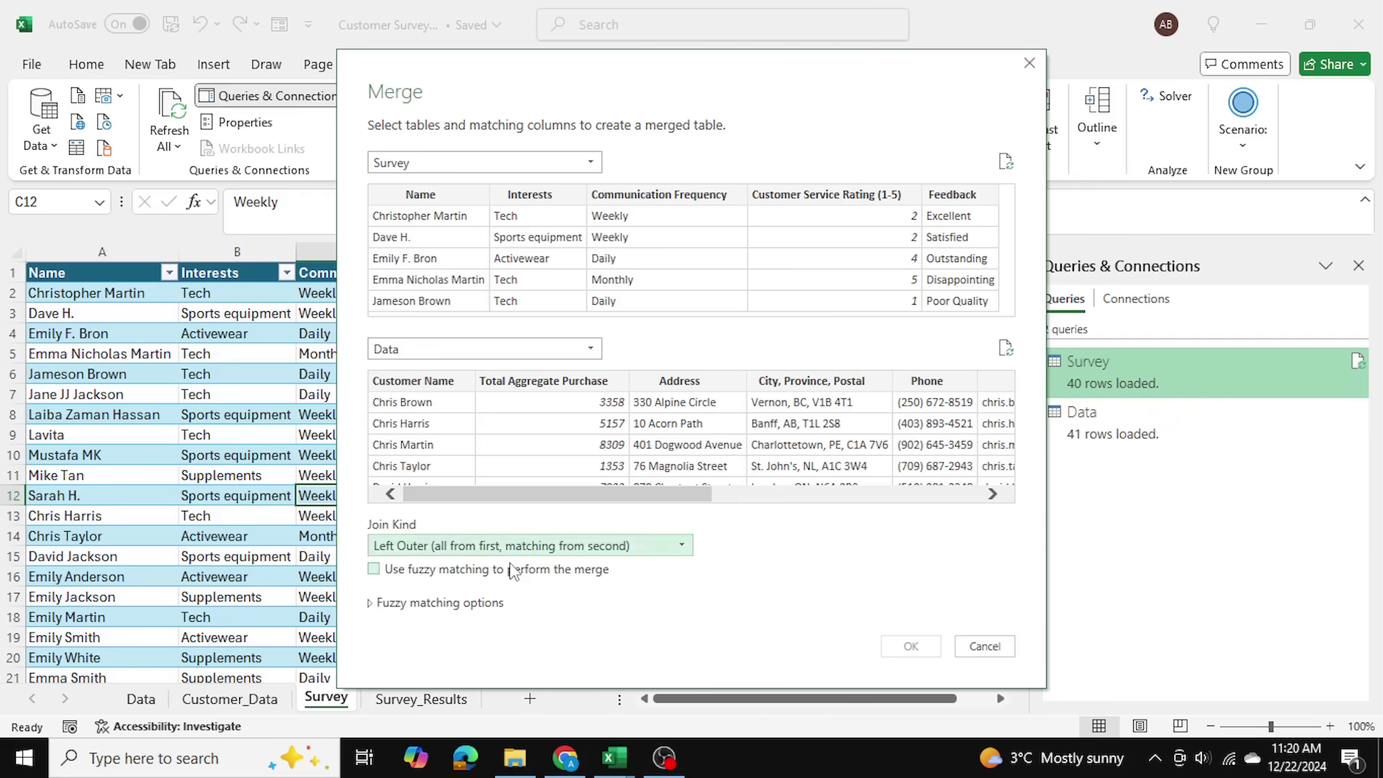
left_click(417, 569)
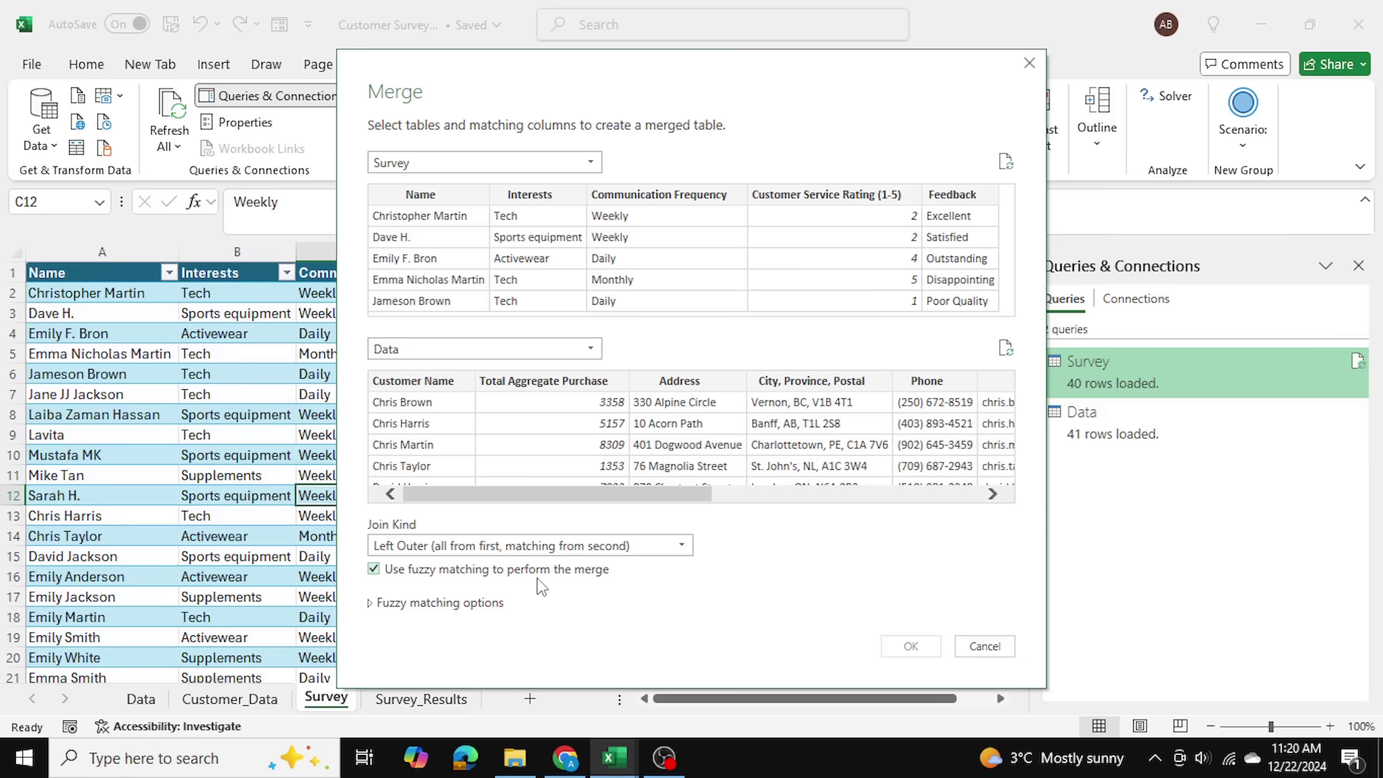
left_click(370, 605)
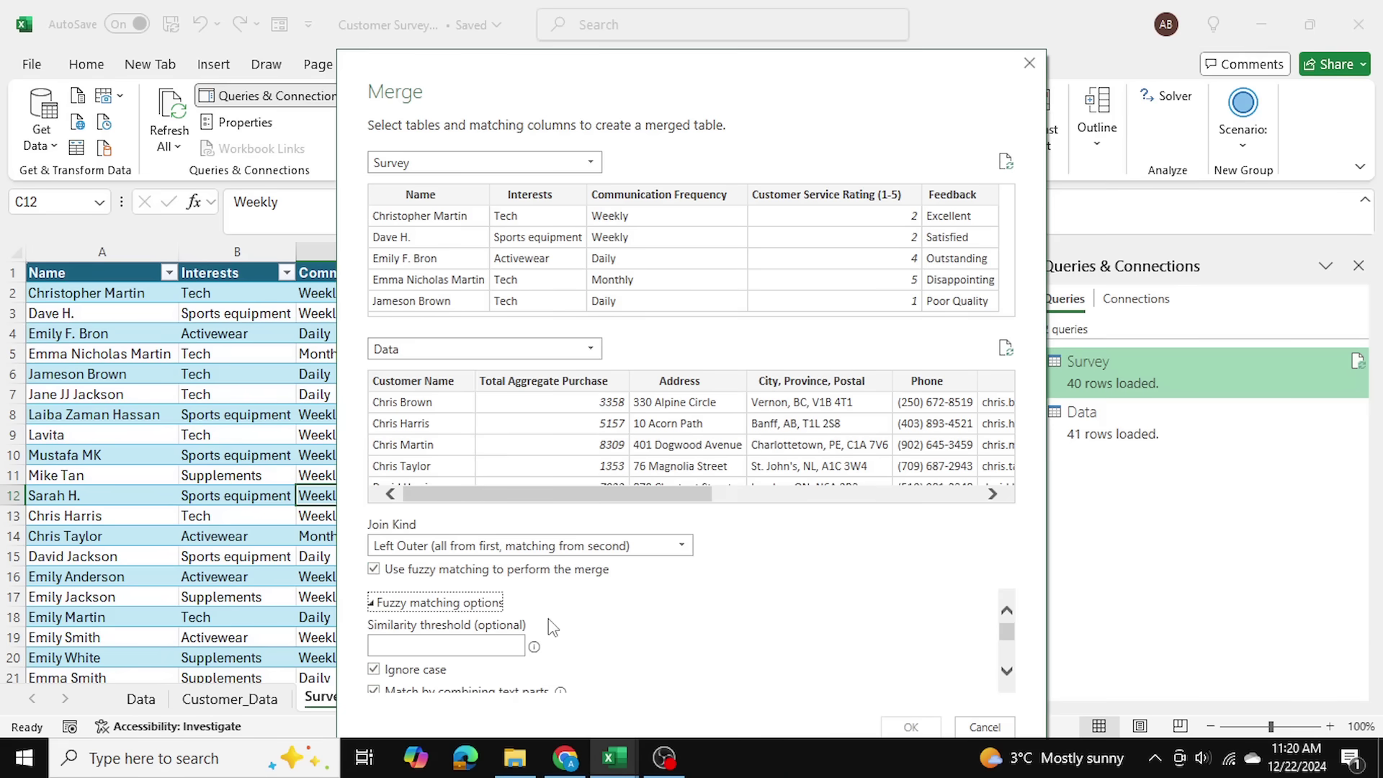
left_click(492, 650)
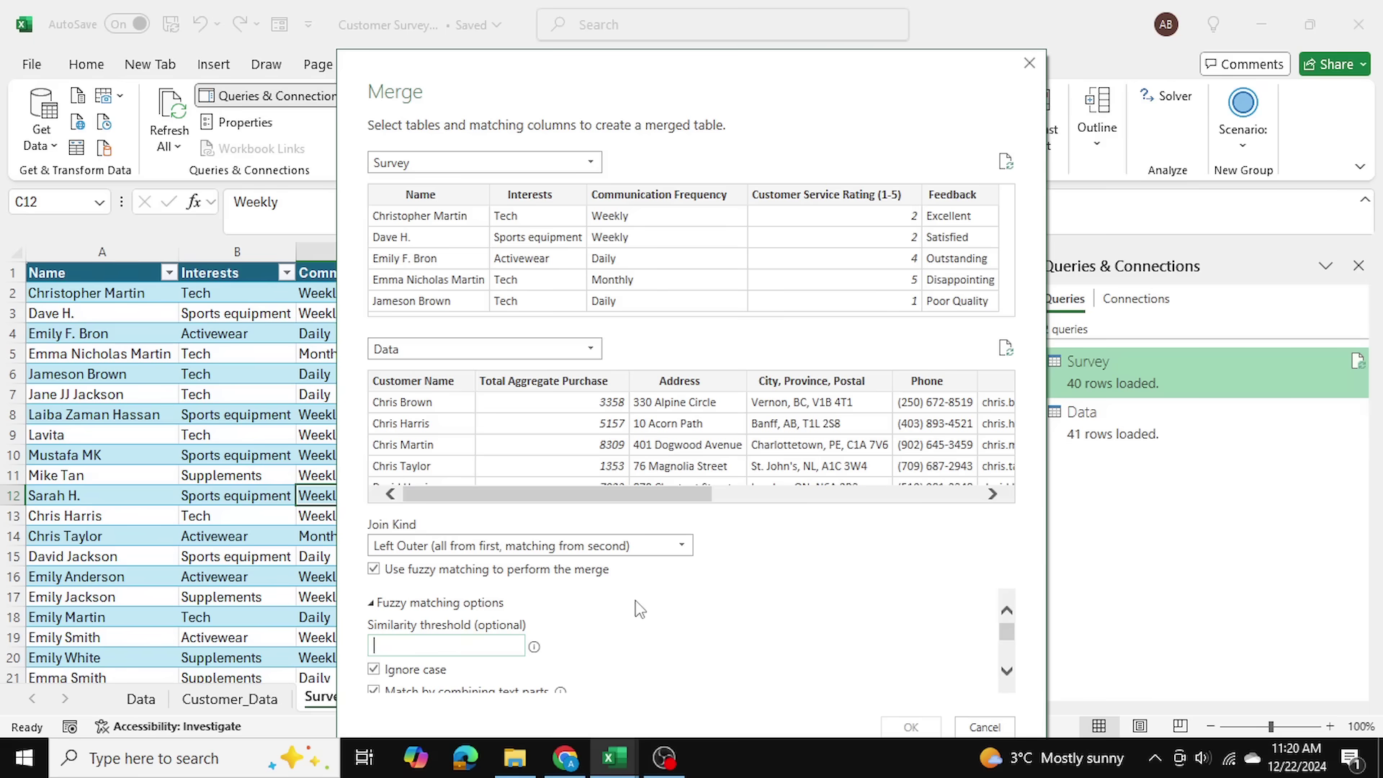
left_click(420, 196)
left_click(420, 382)
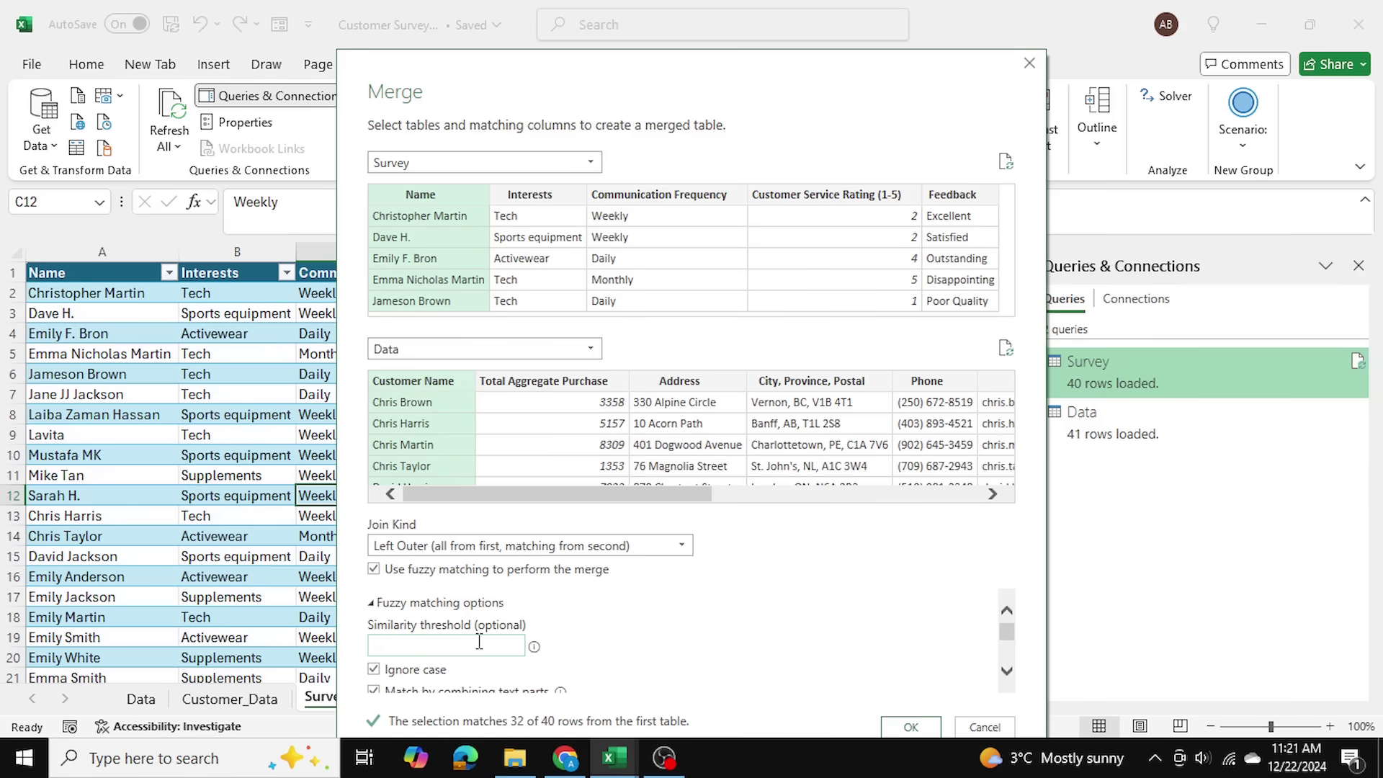
mouse_move(533, 647)
- Set the fuzzy similarity threshold to .5 and review the remaining fuzzy options
type(".5")
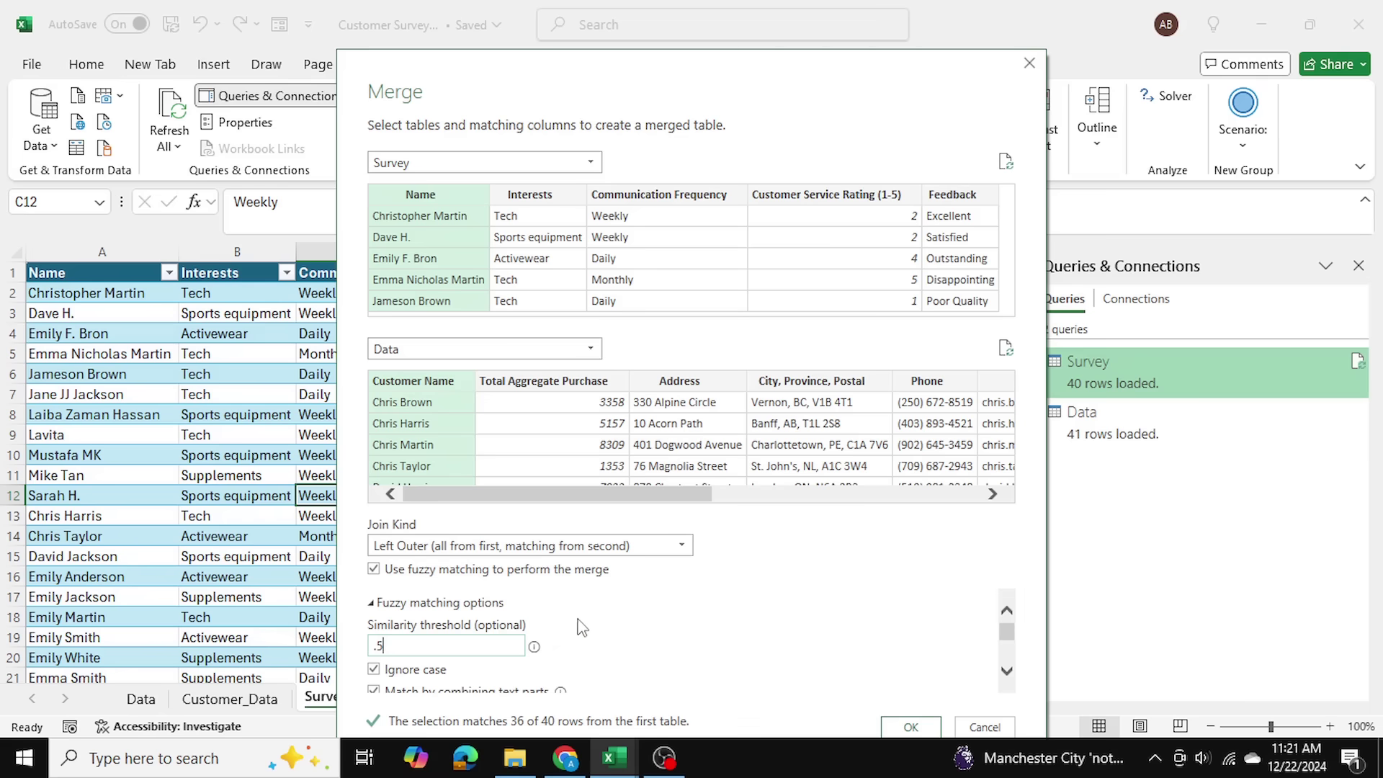
scroll(582, 627, "down", 1)
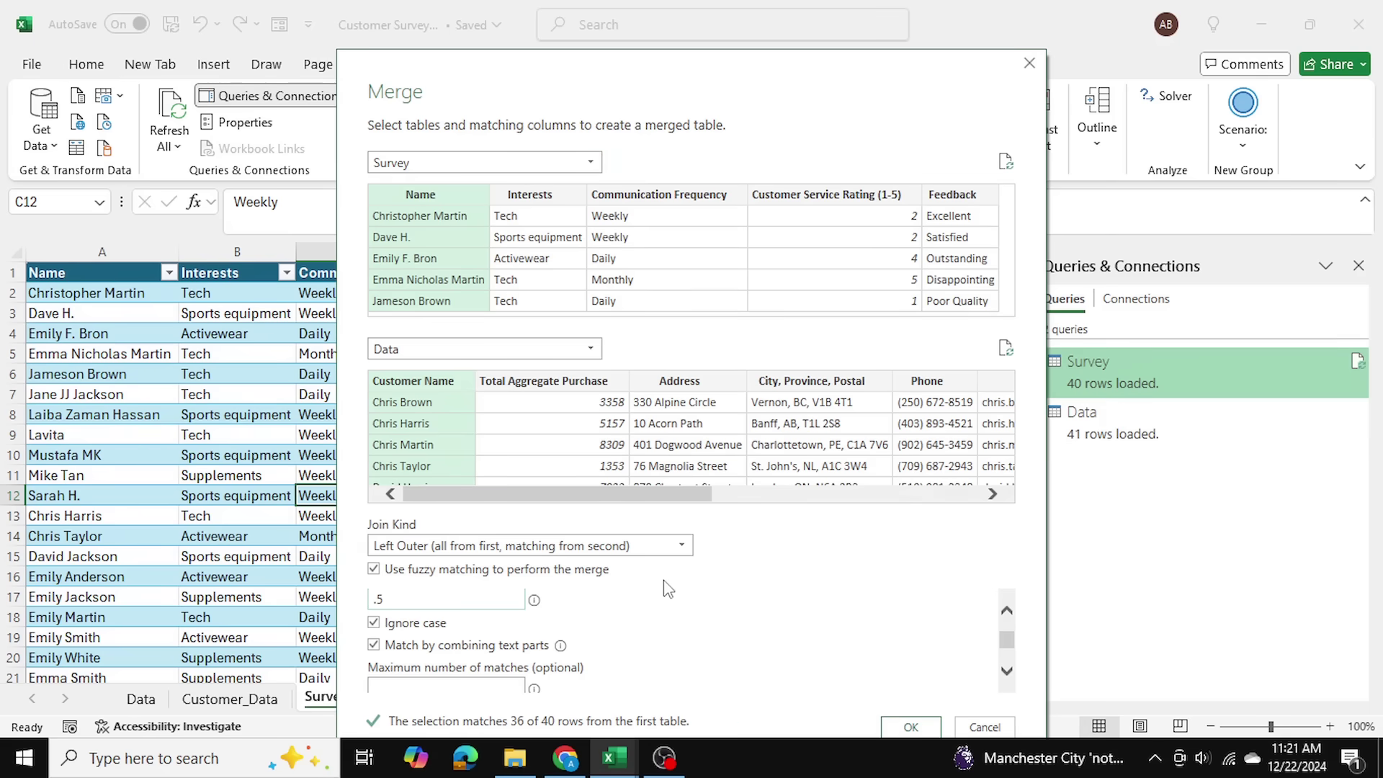
scroll(667, 592, "down", 3)
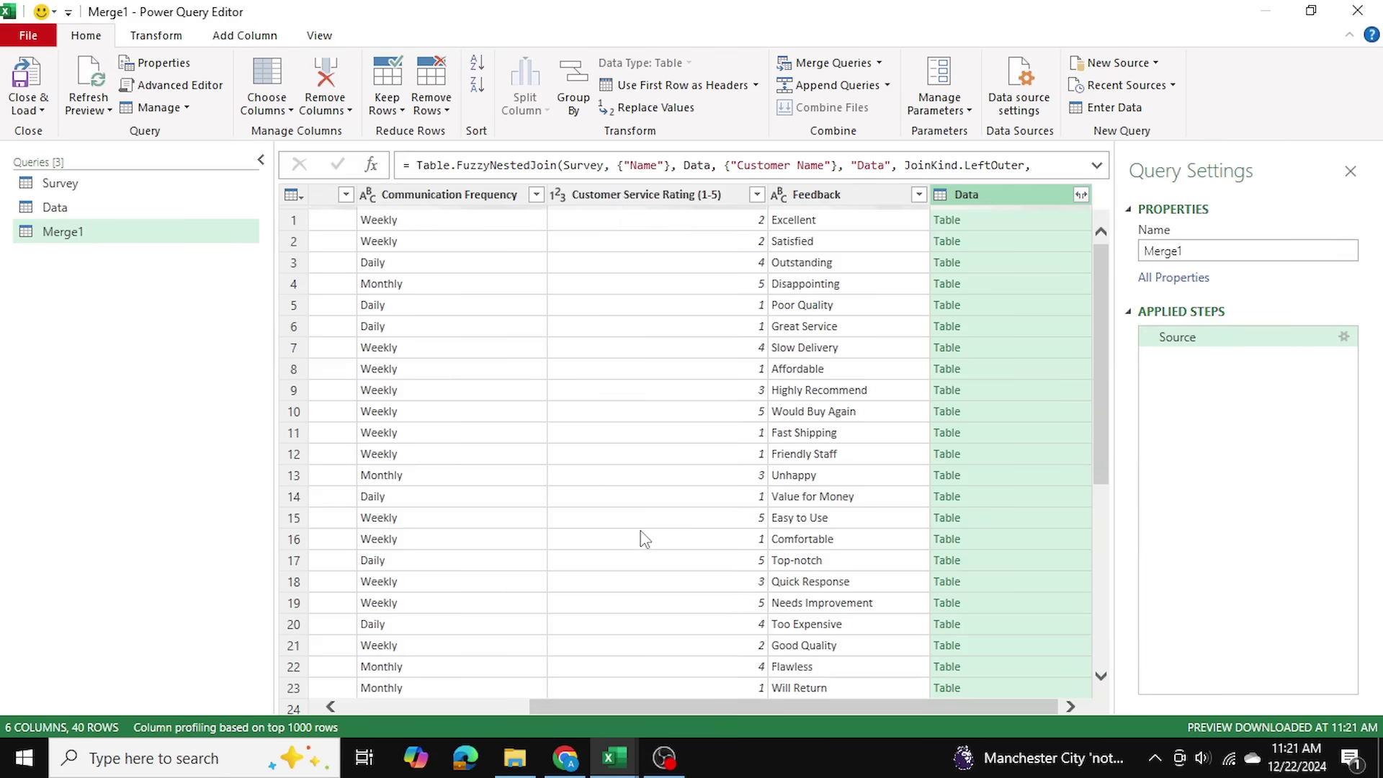
- Expand the nested Data column with all customer fields included
left_click_drag(672, 709, 763, 726)
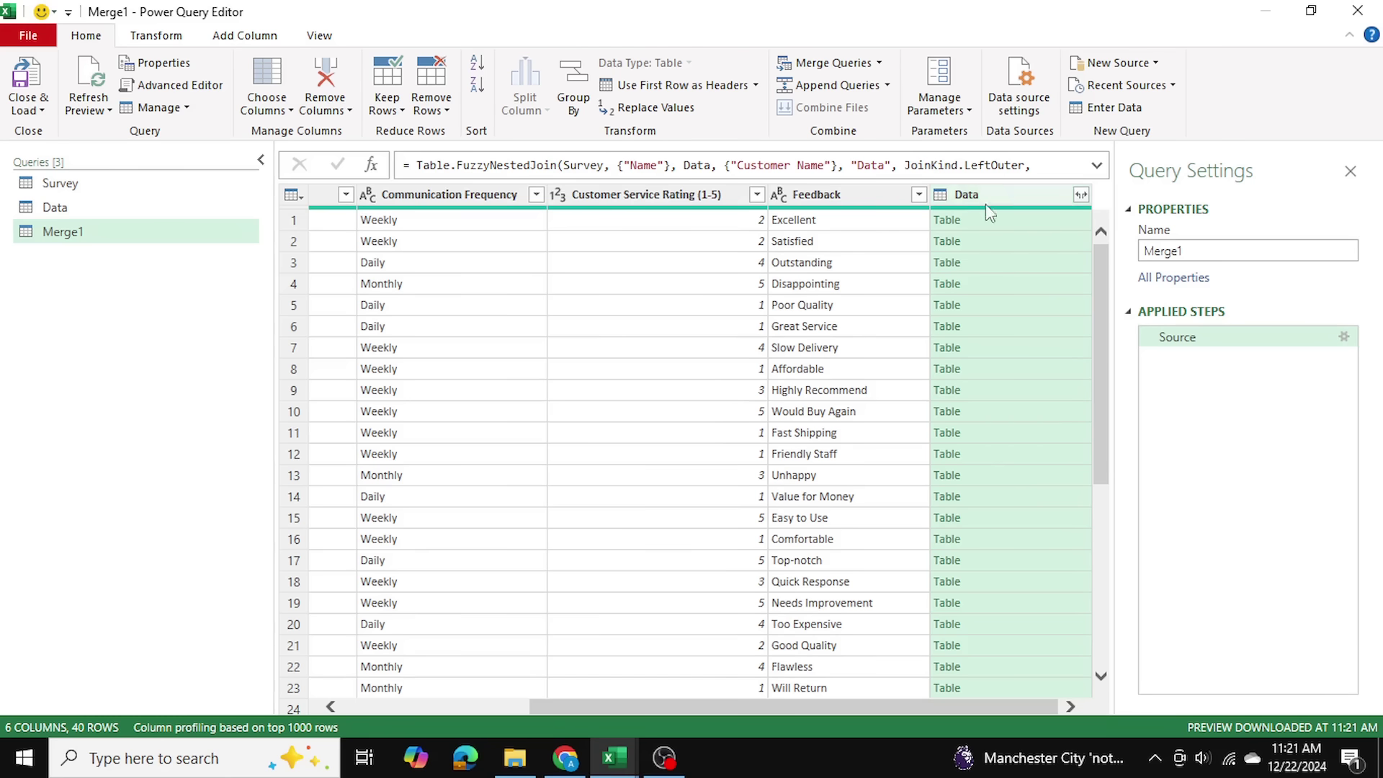
left_click(1082, 195)
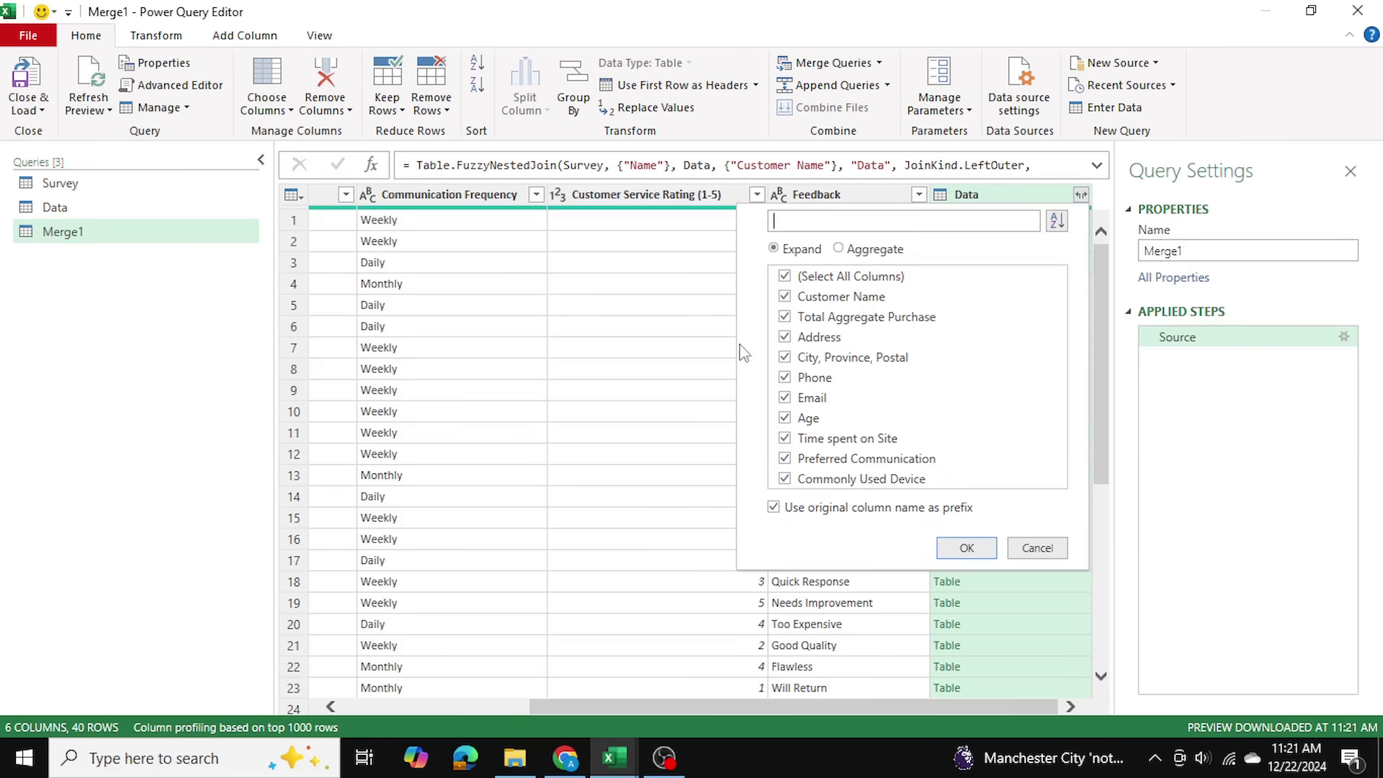
left_click(966, 549)
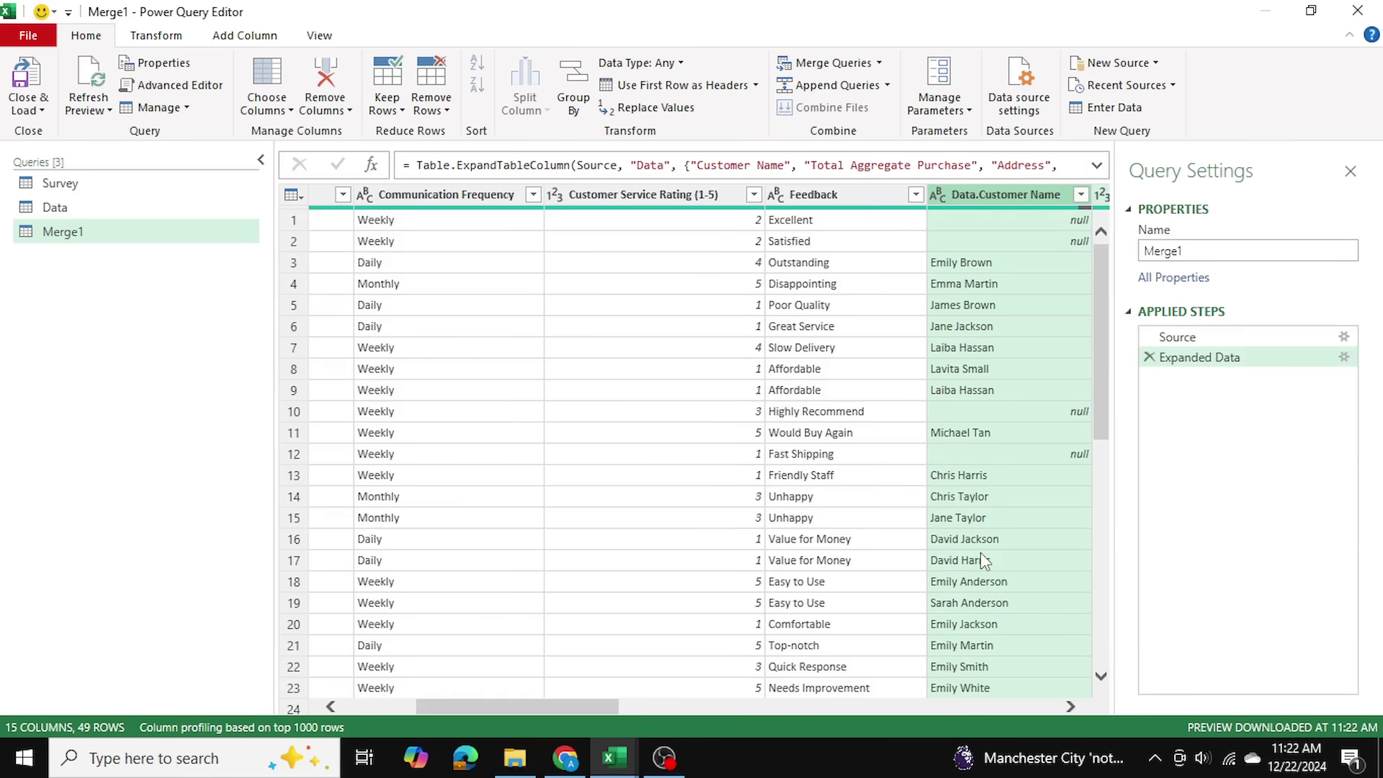
- Move the Data.Customer Name column to sit between Name and Interests
left_click_drag(559, 715, 589, 706)
left_click(903, 198)
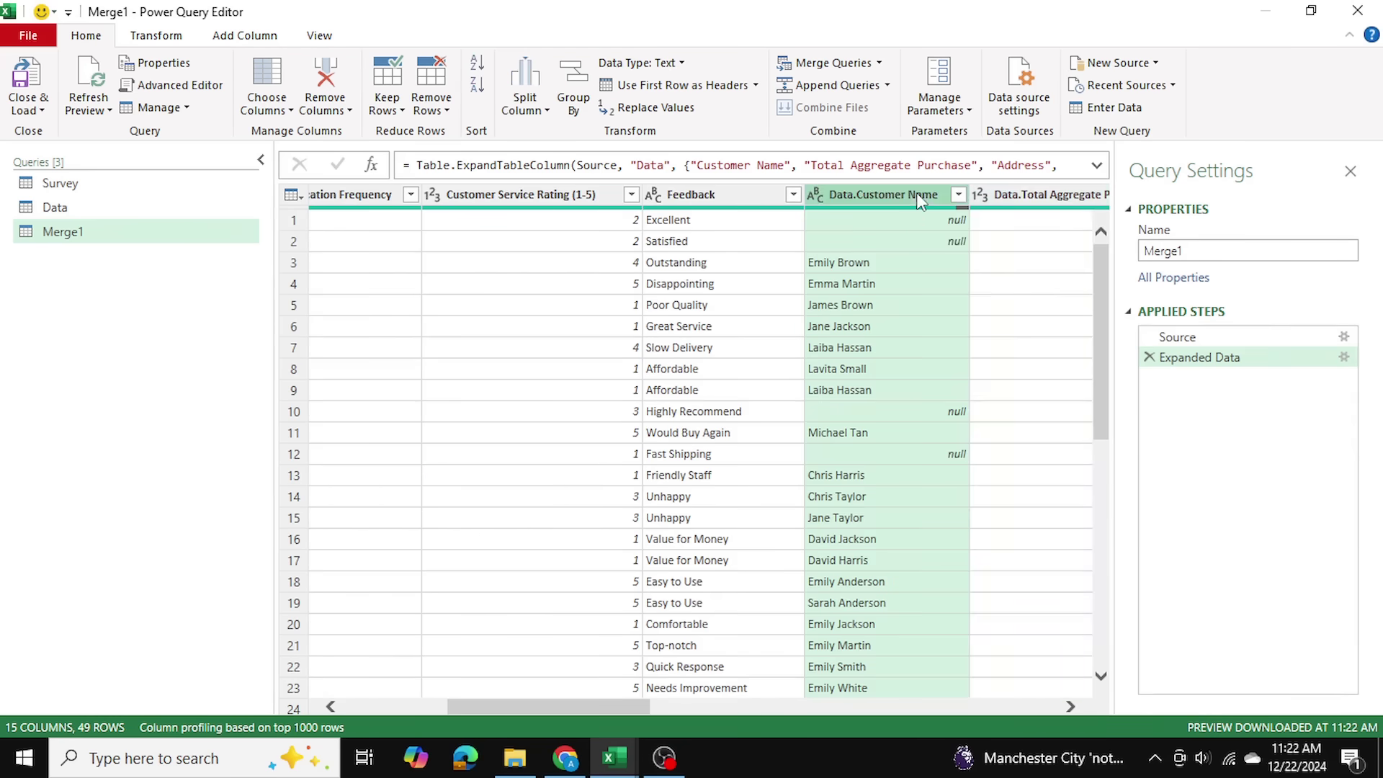
left_click_drag(903, 199, 419, 184)
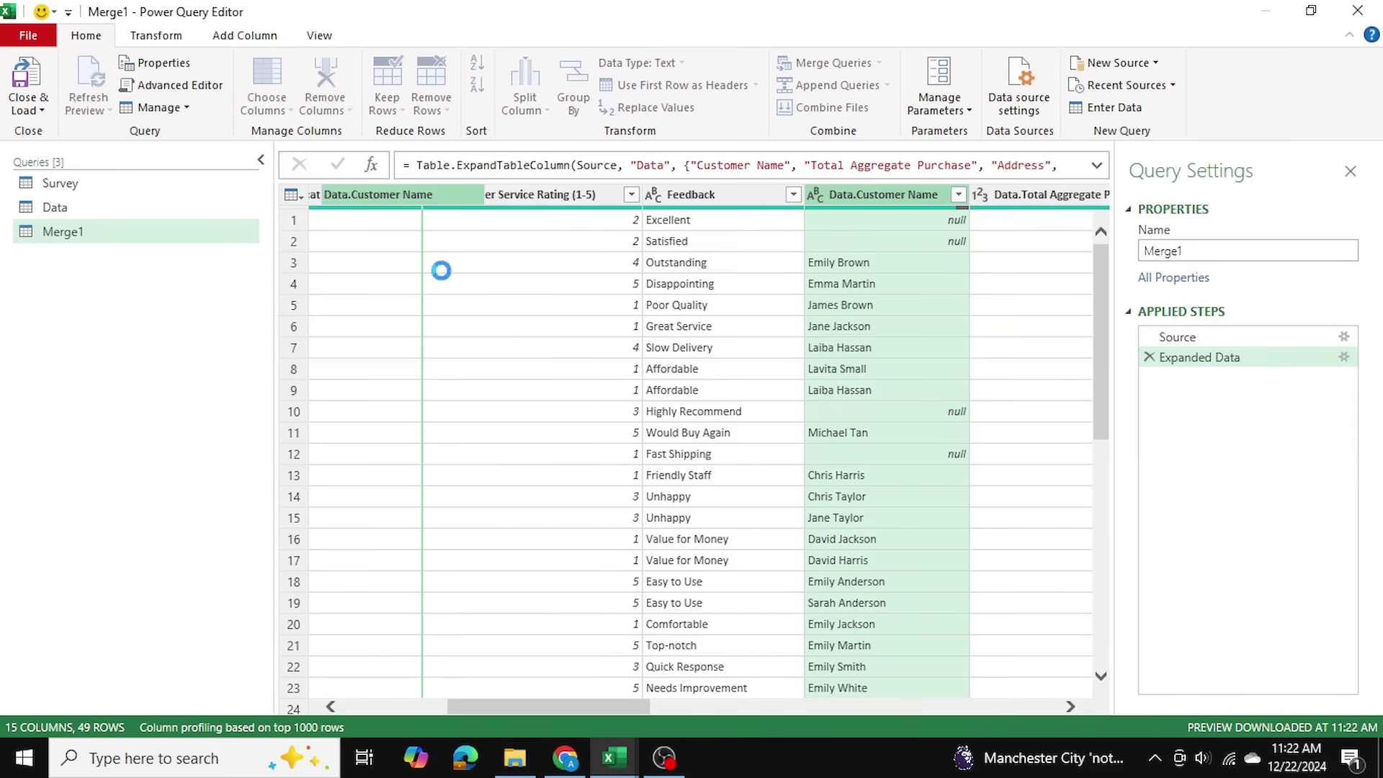
left_click_drag(623, 713, 519, 713)
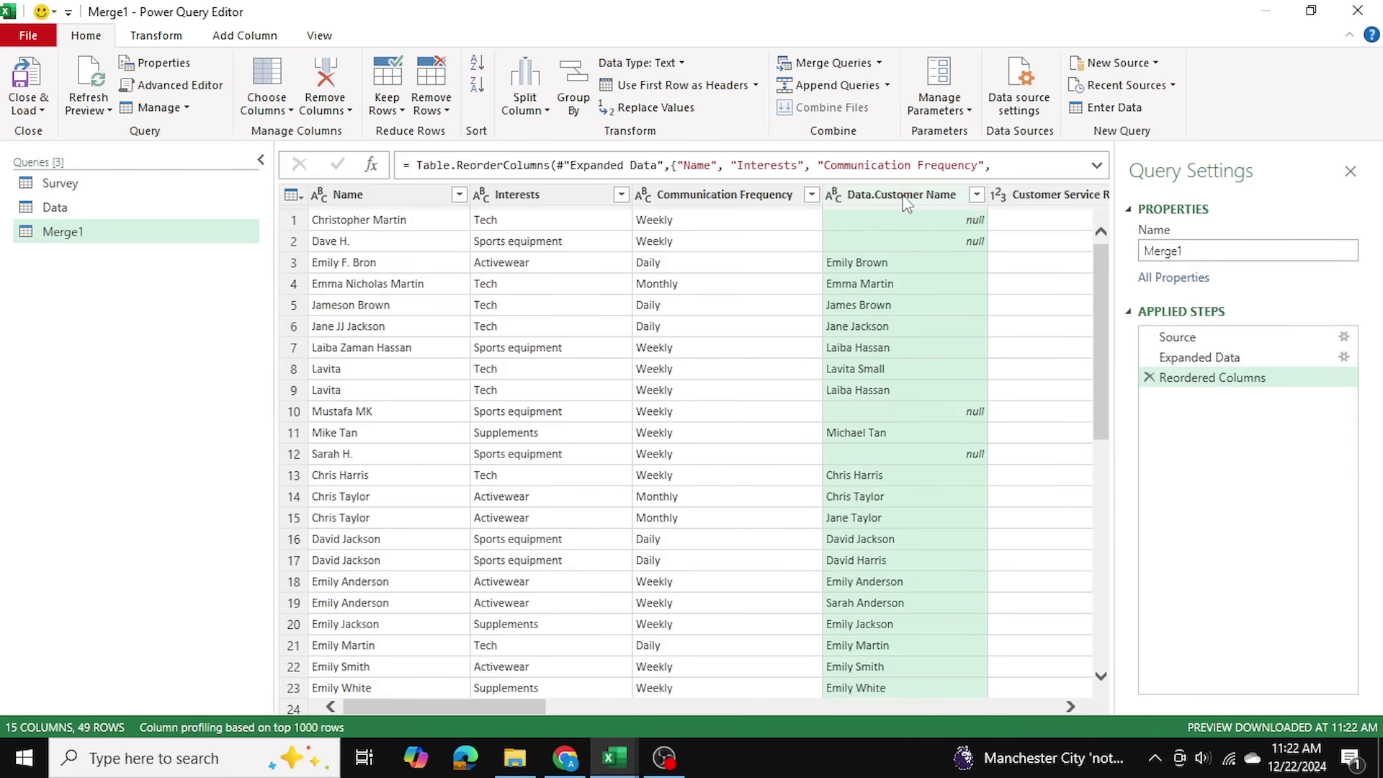
left_click_drag(816, 196, 559, 232)
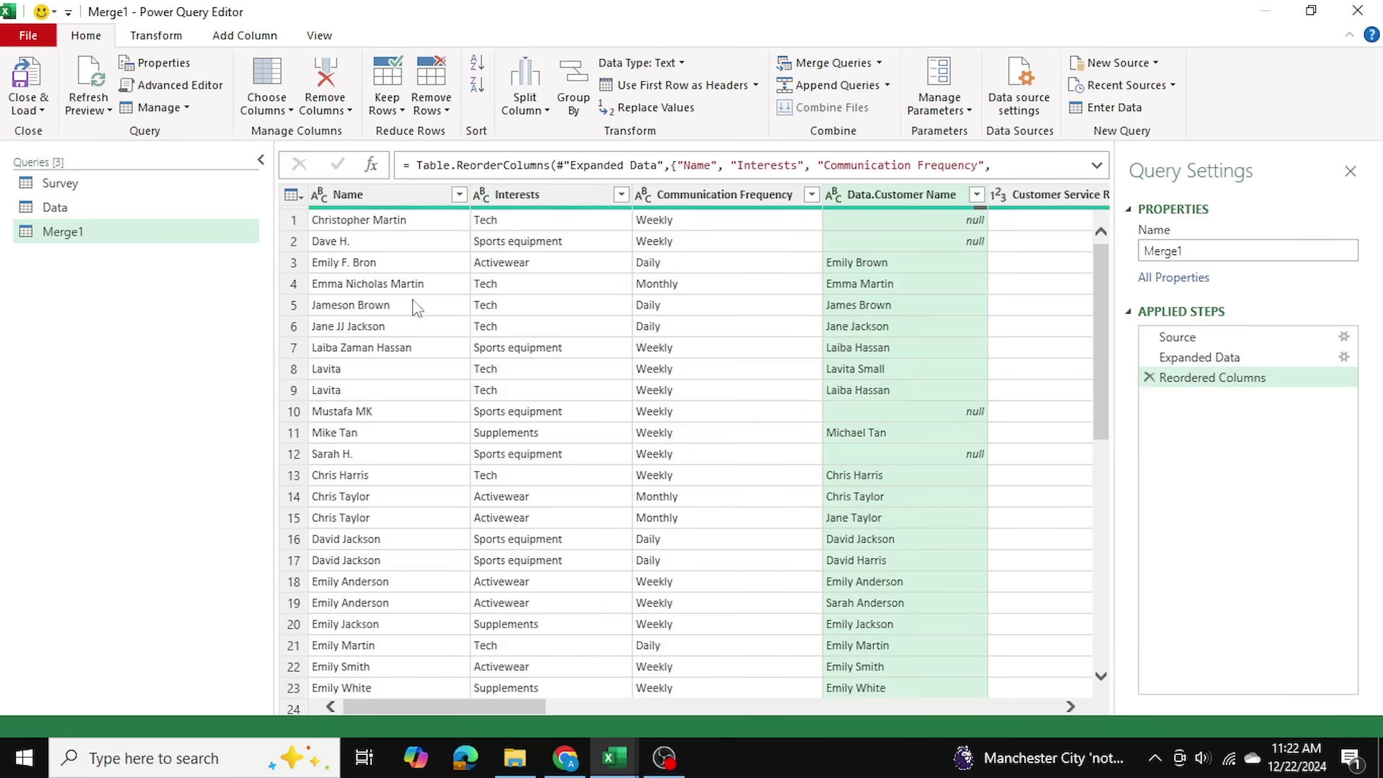
left_click(398, 196)
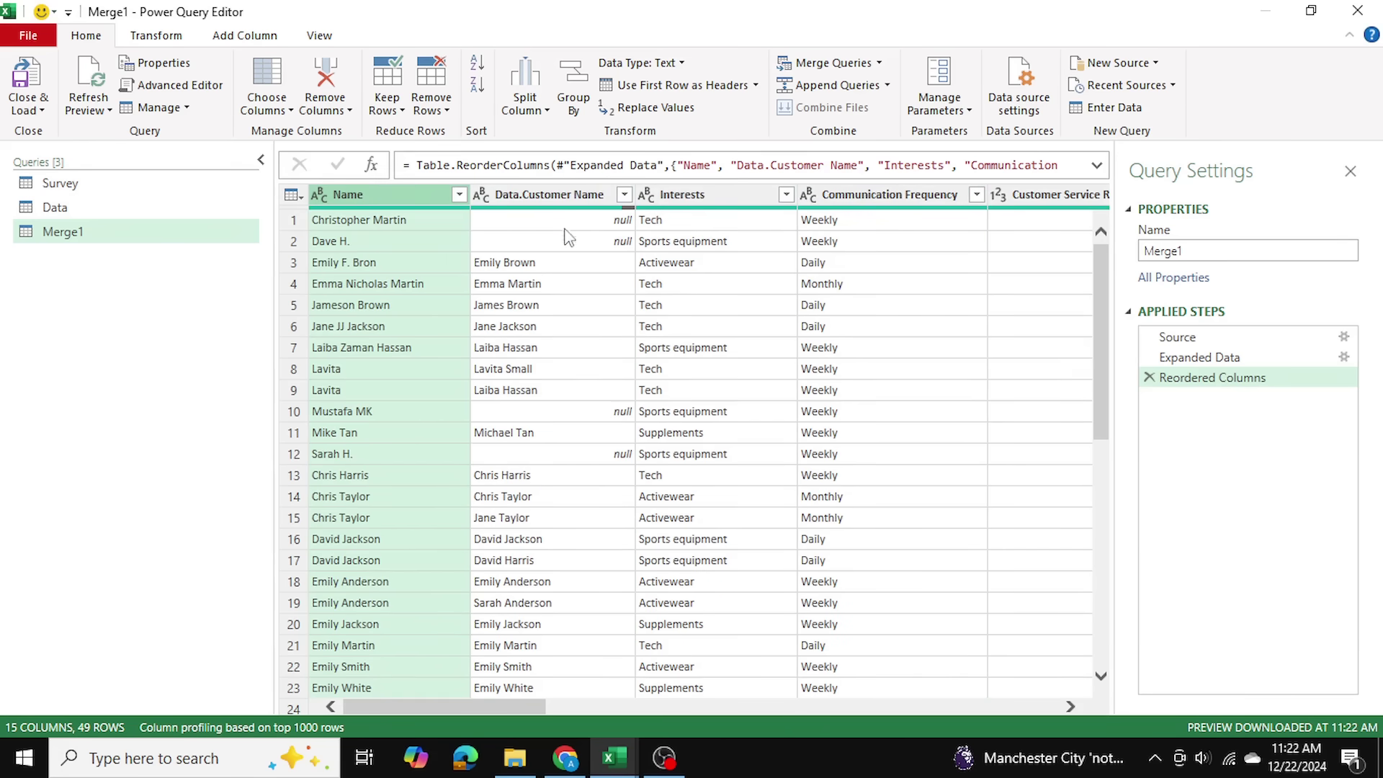
left_click(563, 194)
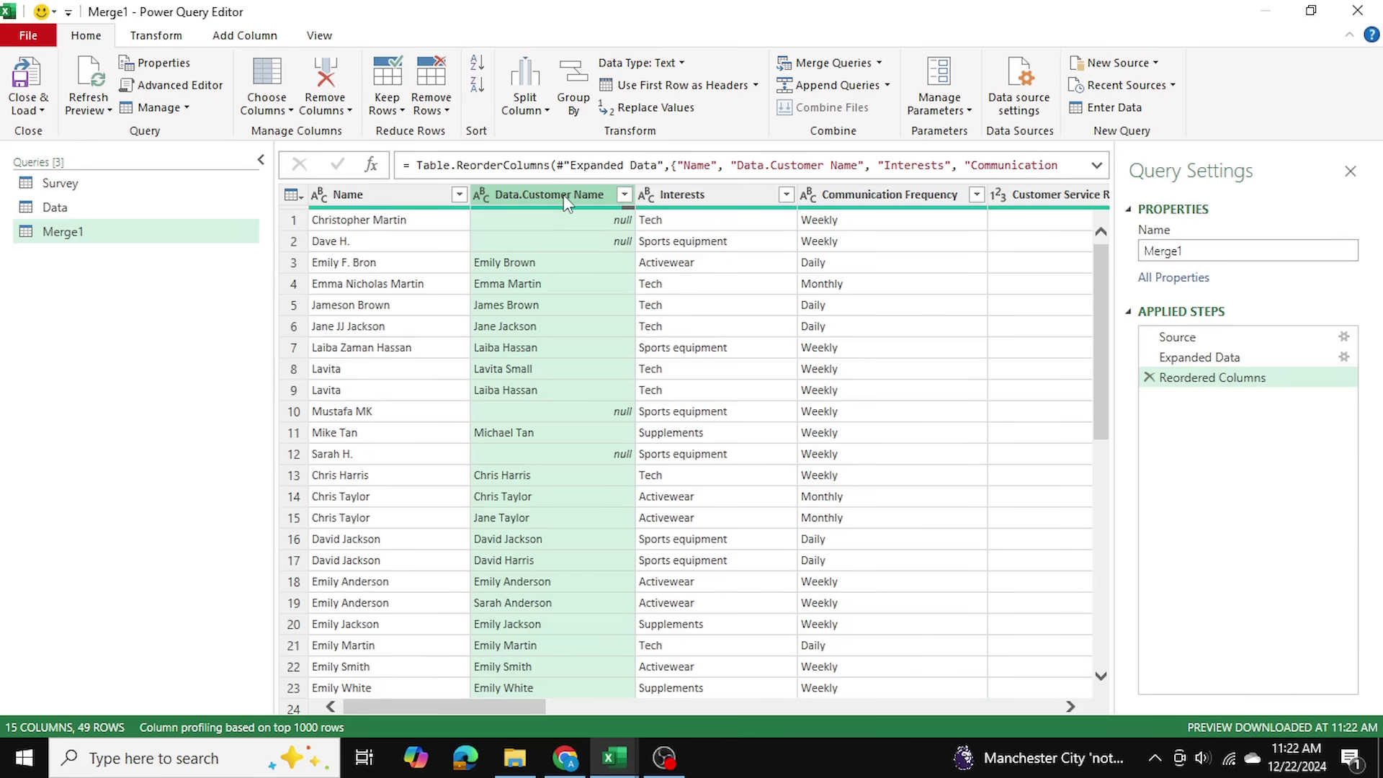
left_click(408, 220)
left_click(494, 240)
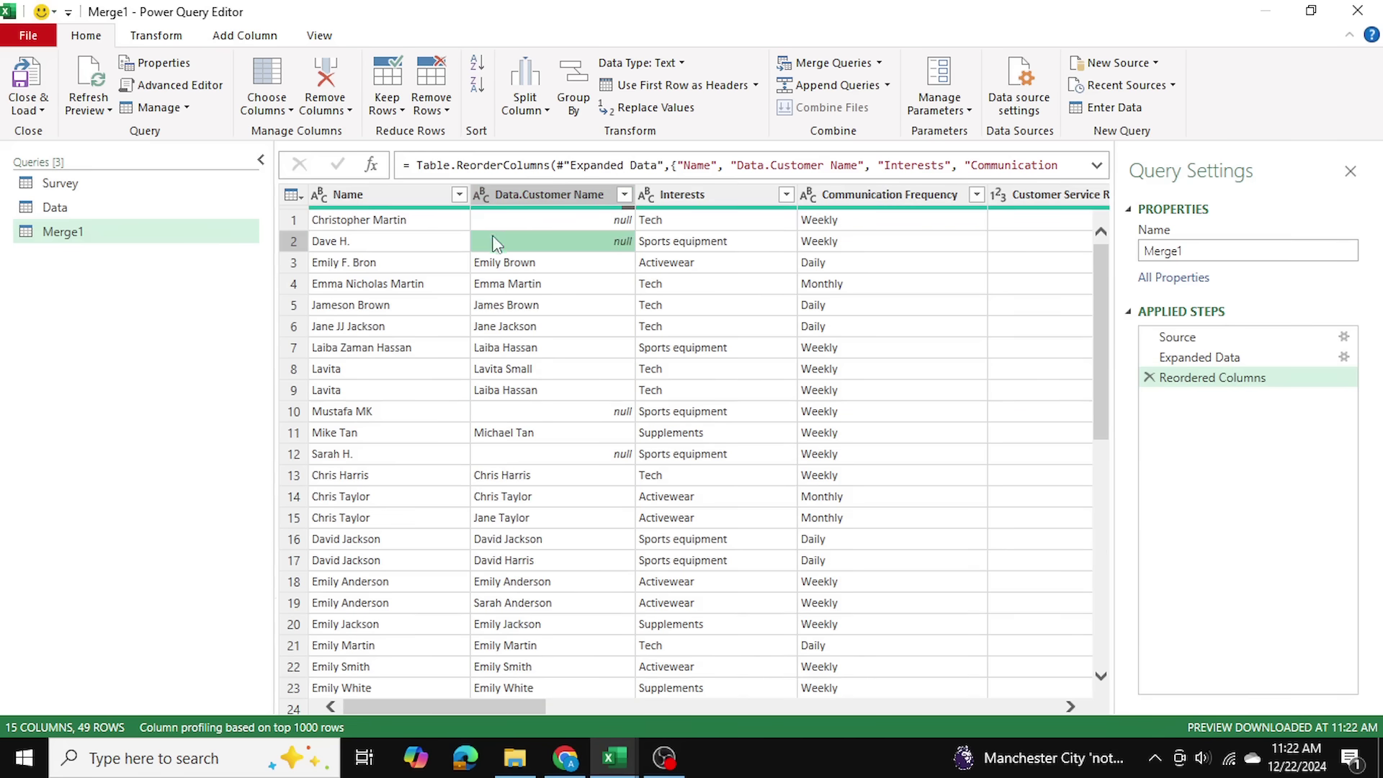
left_click(461, 262)
left_click(503, 265)
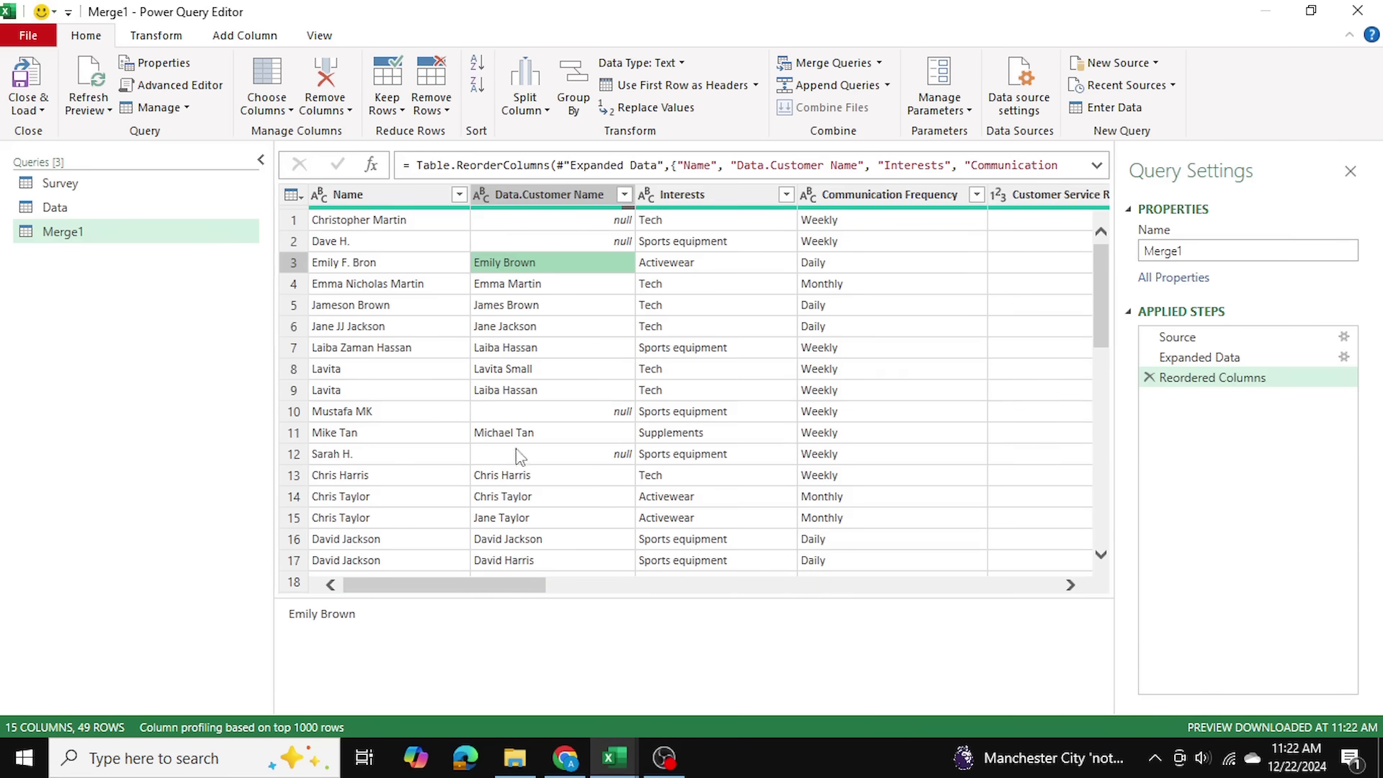
left_click(385, 267)
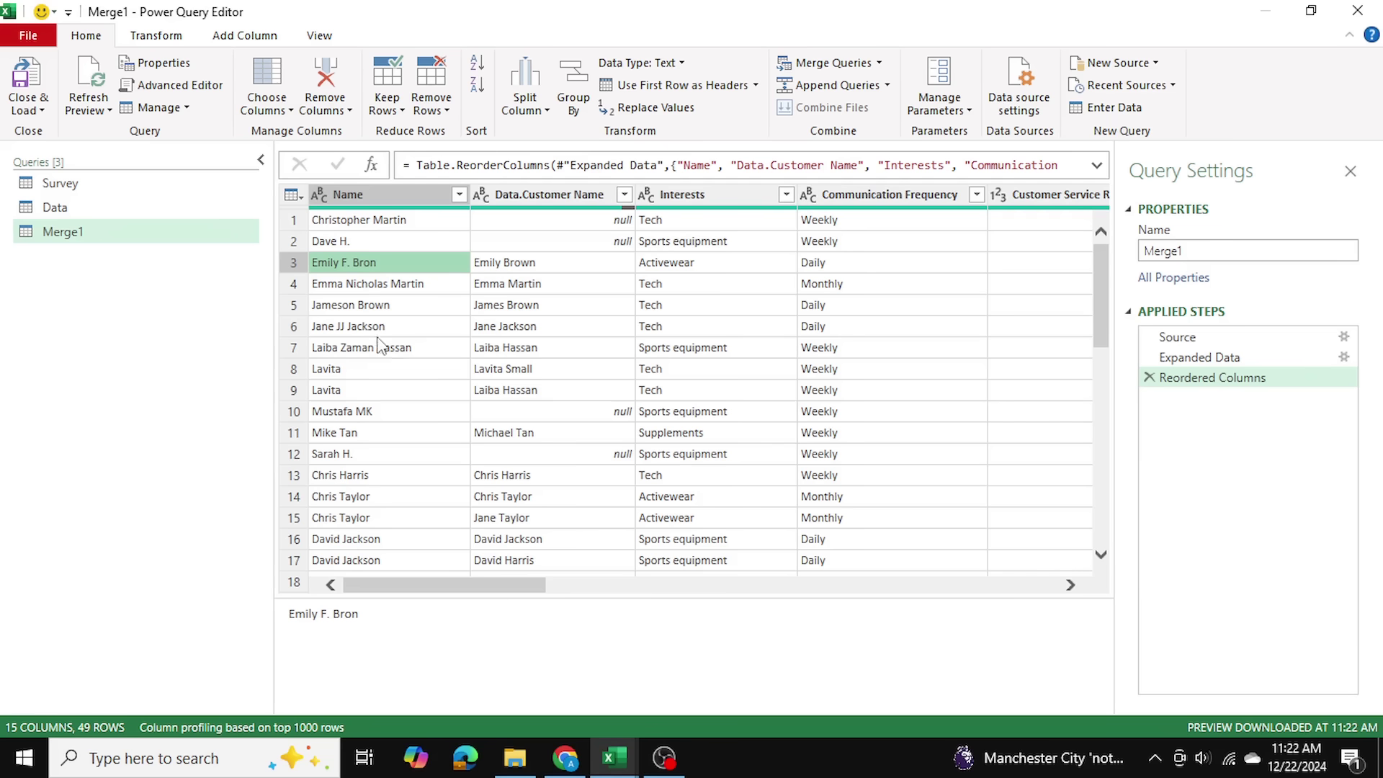
left_click(370, 288)
left_click(514, 285)
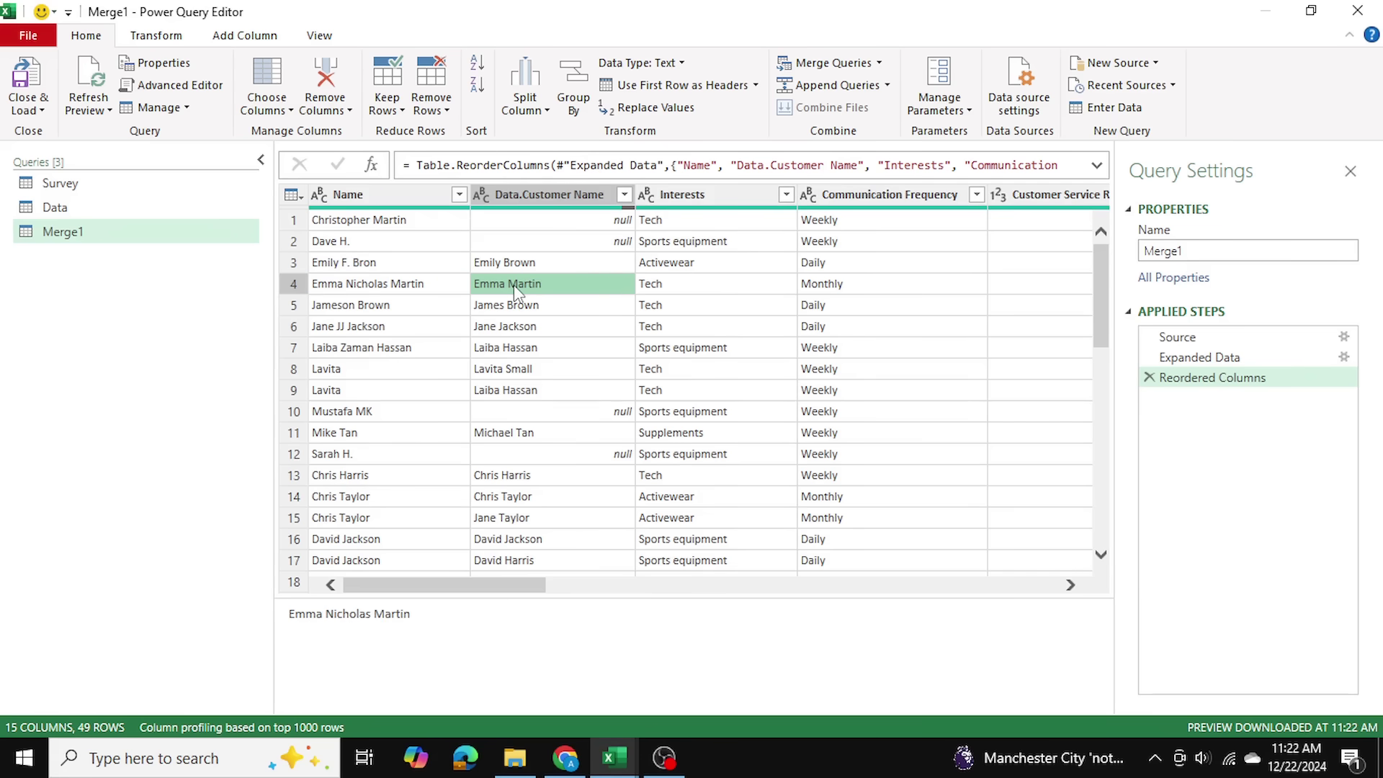
left_click(422, 304)
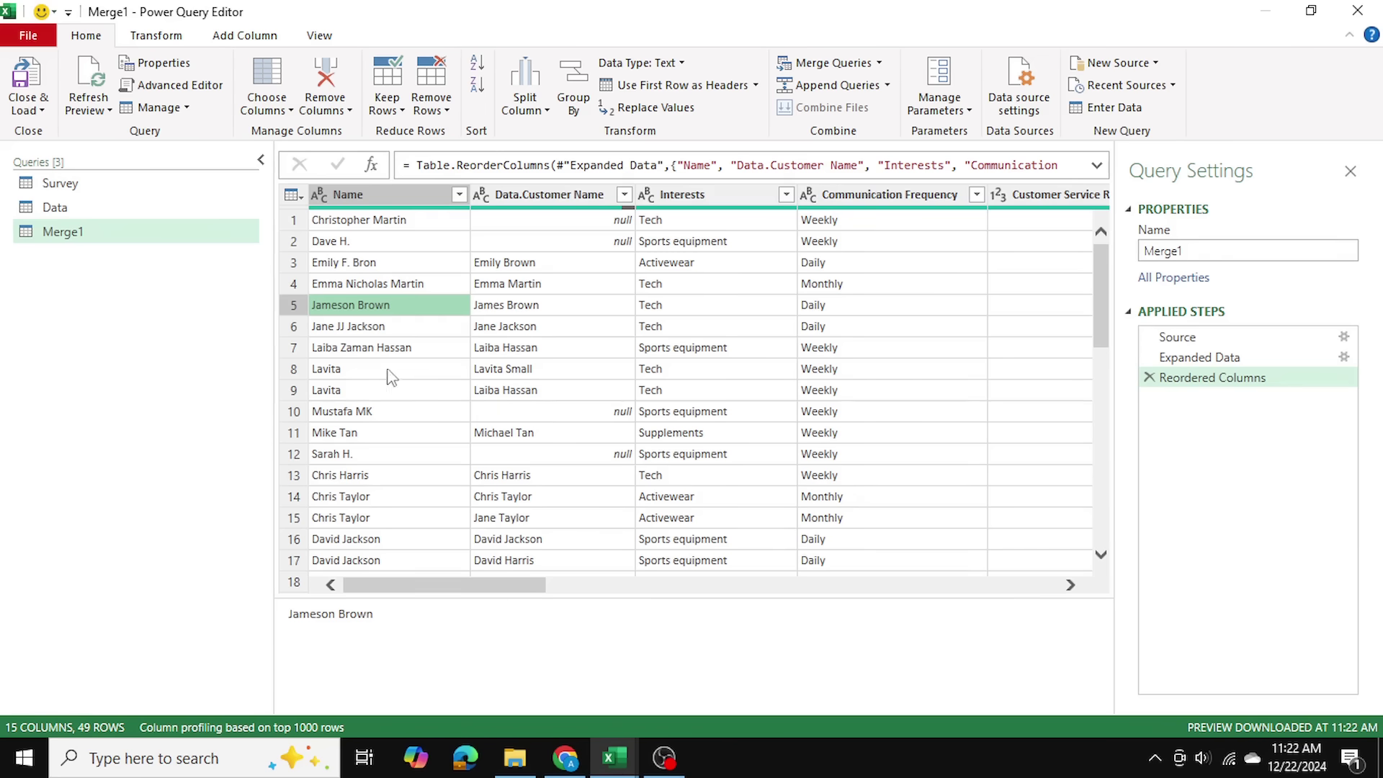
left_click(421, 371)
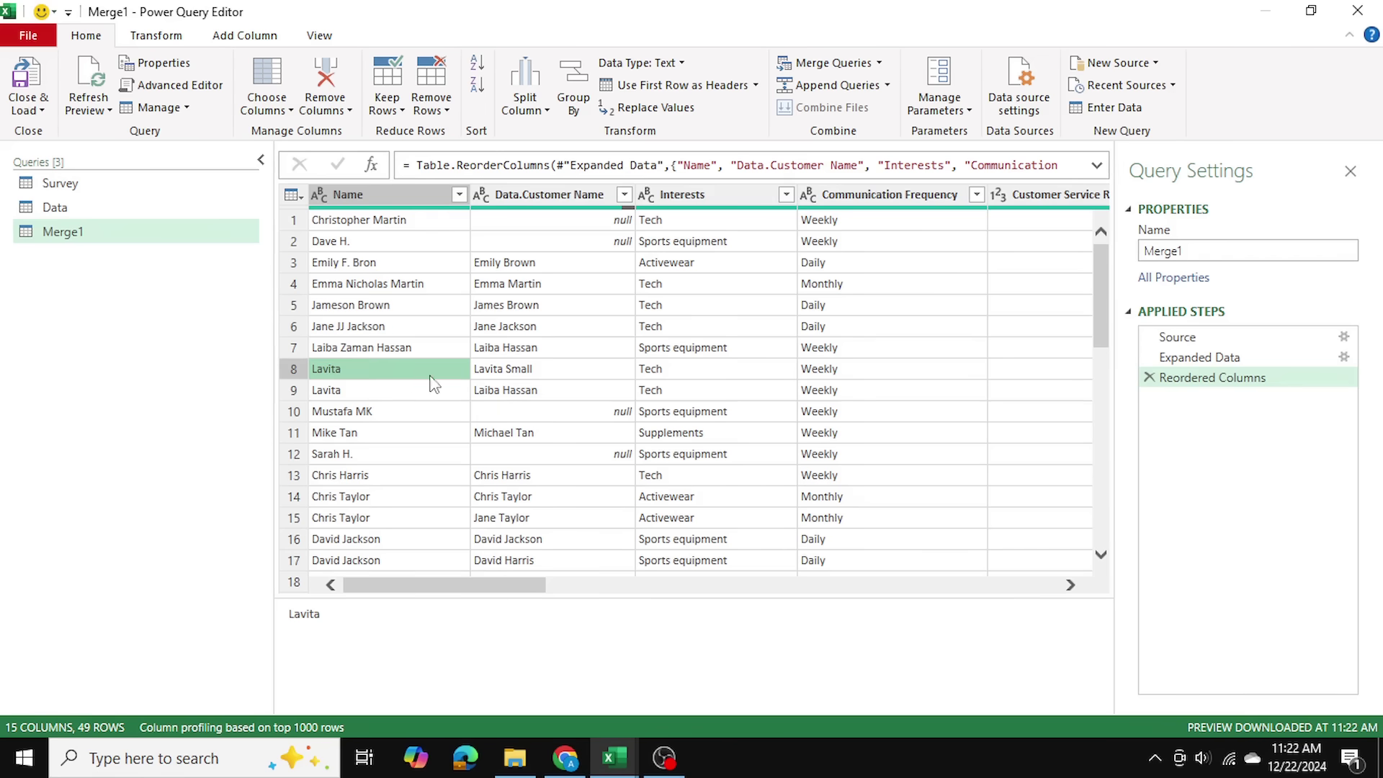
left_click(489, 371)
left_click(510, 394)
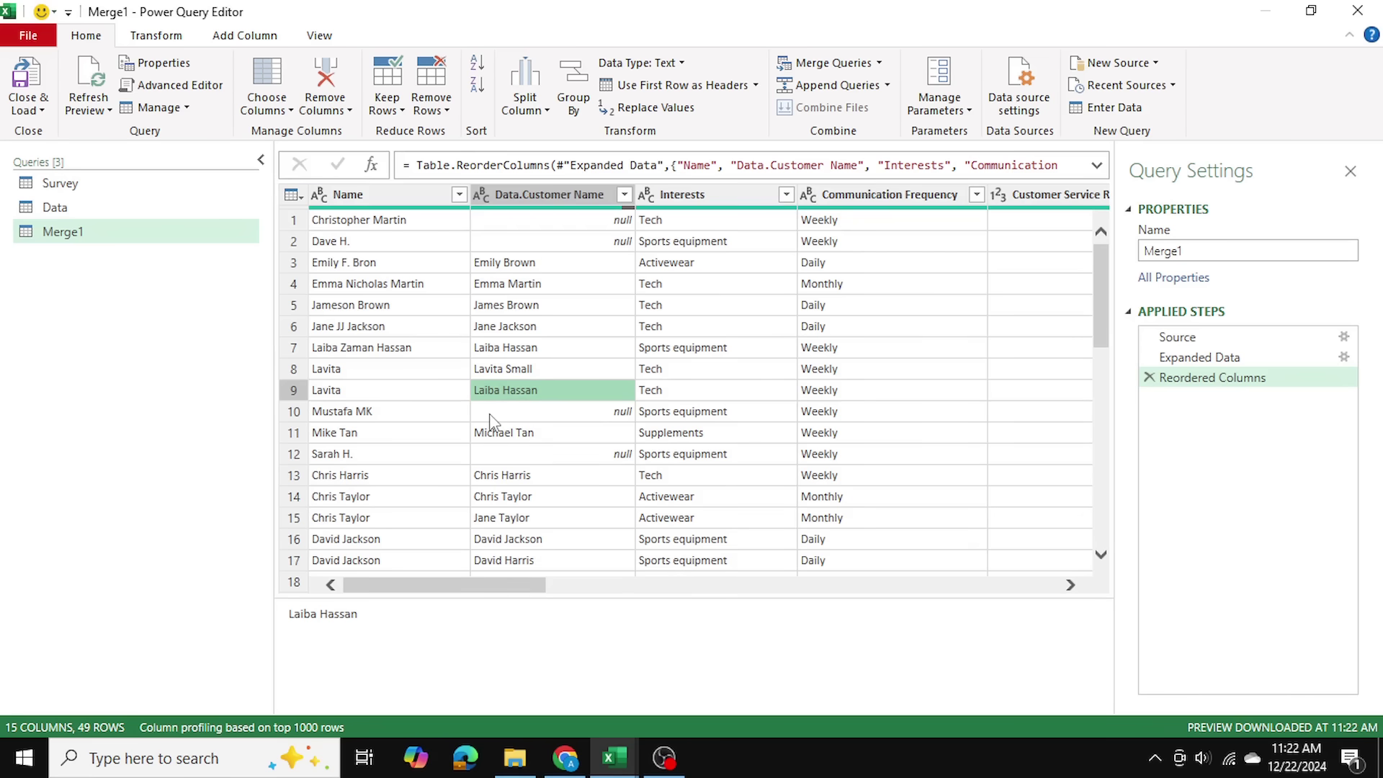
left_click(341, 195)
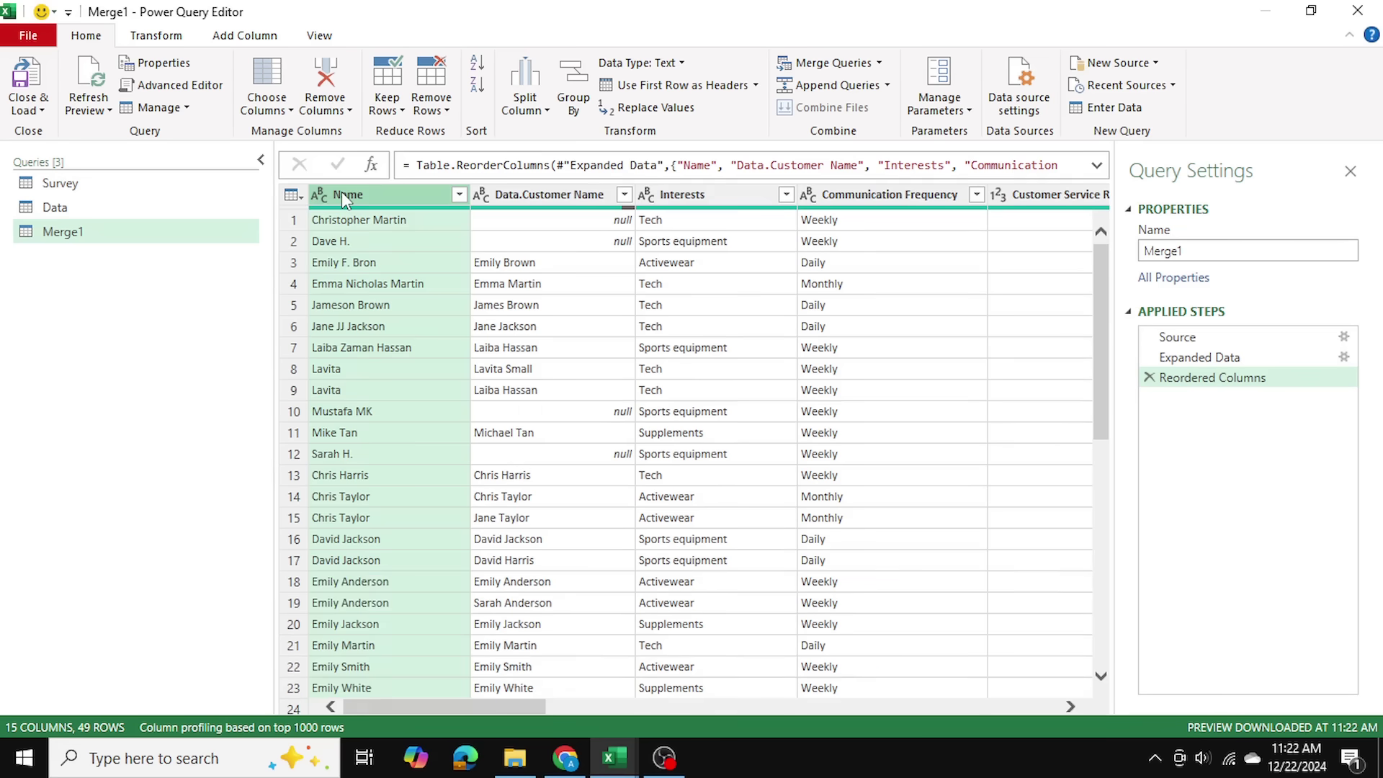
left_click(431, 104)
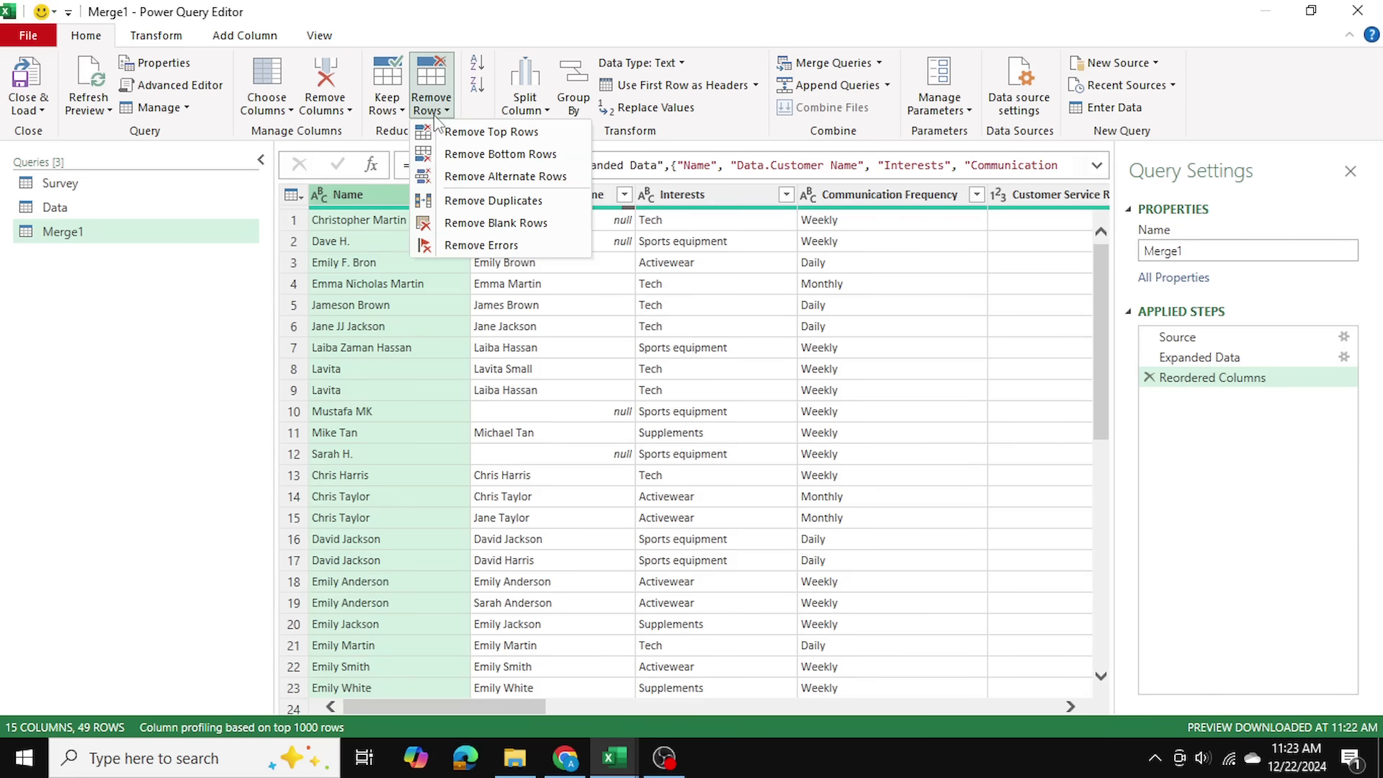
left_click(461, 200)
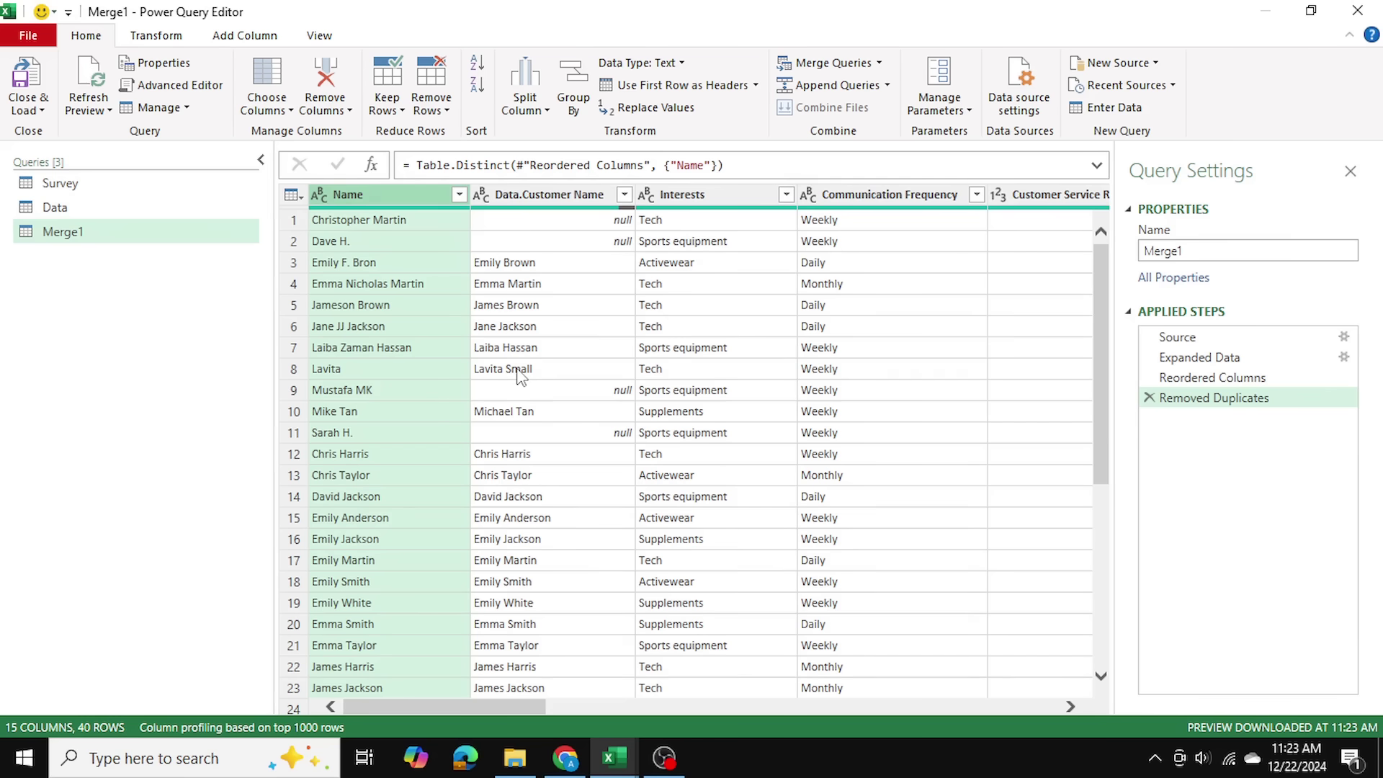
left_click(521, 375)
scroll(523, 371, "down", 3)
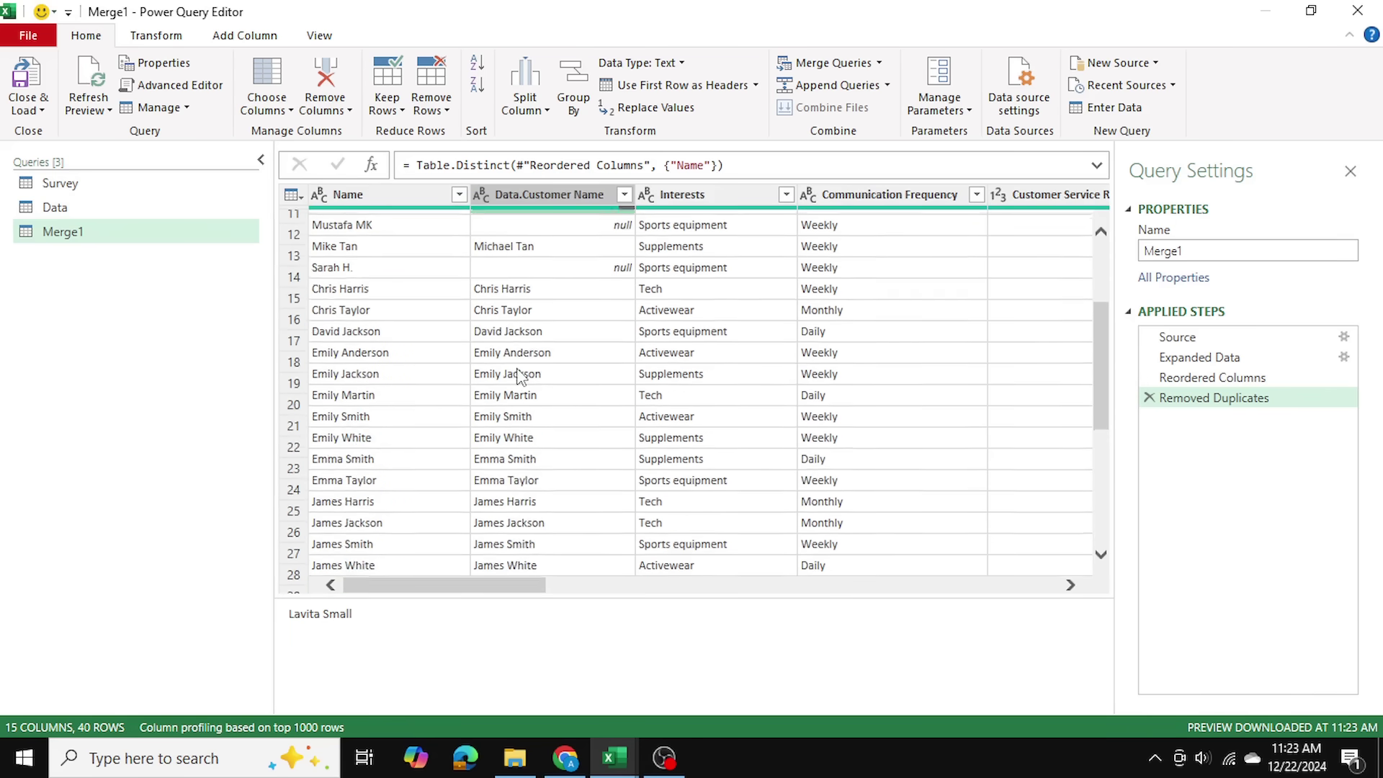
scroll(537, 309, "up", 3)
left_click(558, 195)
left_click(563, 239)
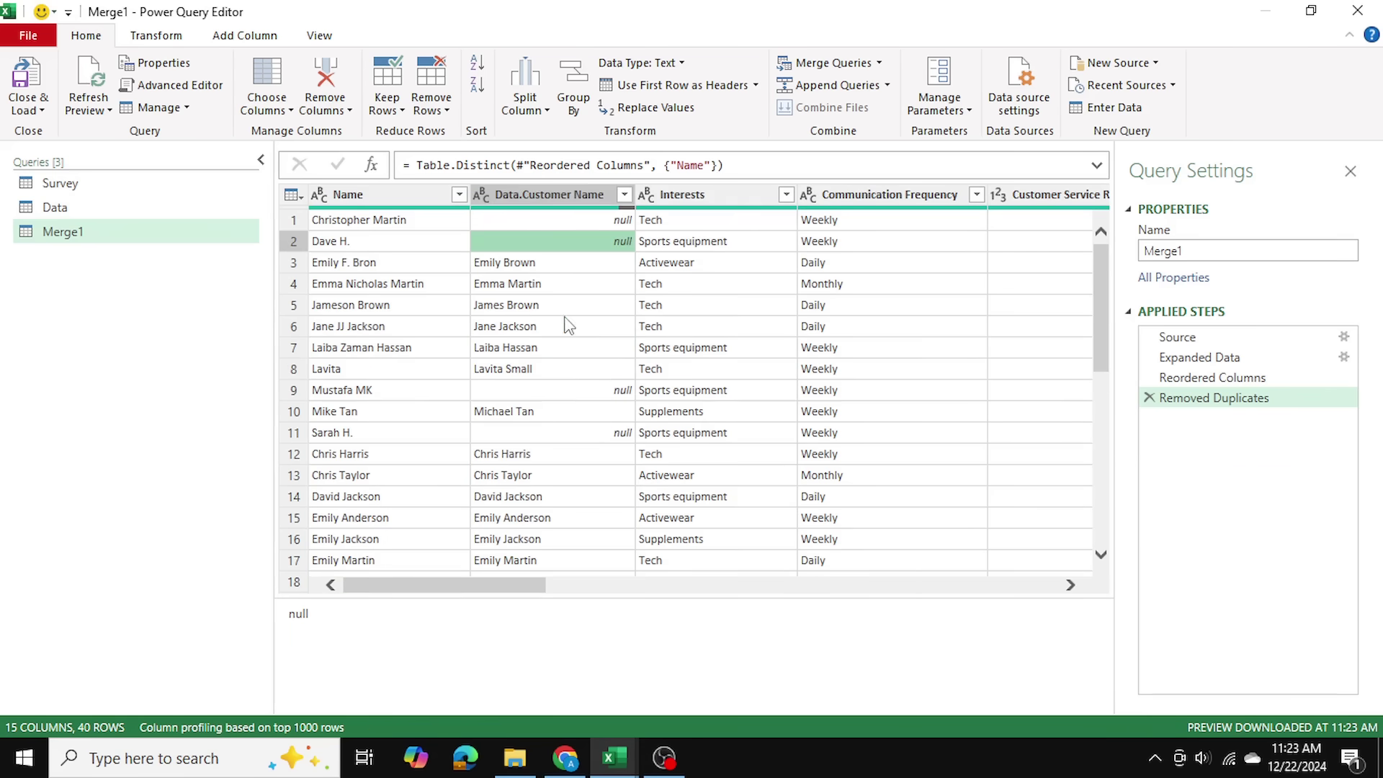
left_click(572, 393)
left_click(565, 435)
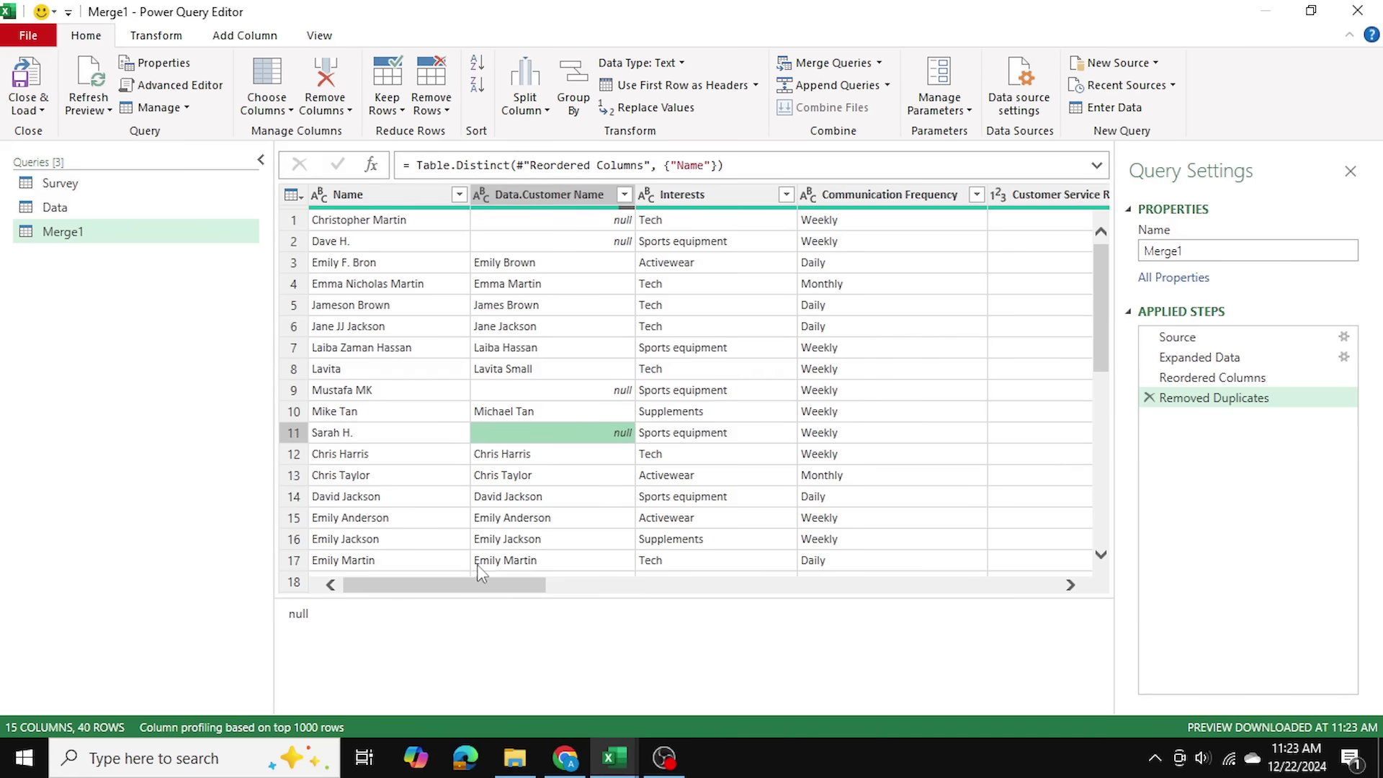
scroll(457, 425, "down", 8)
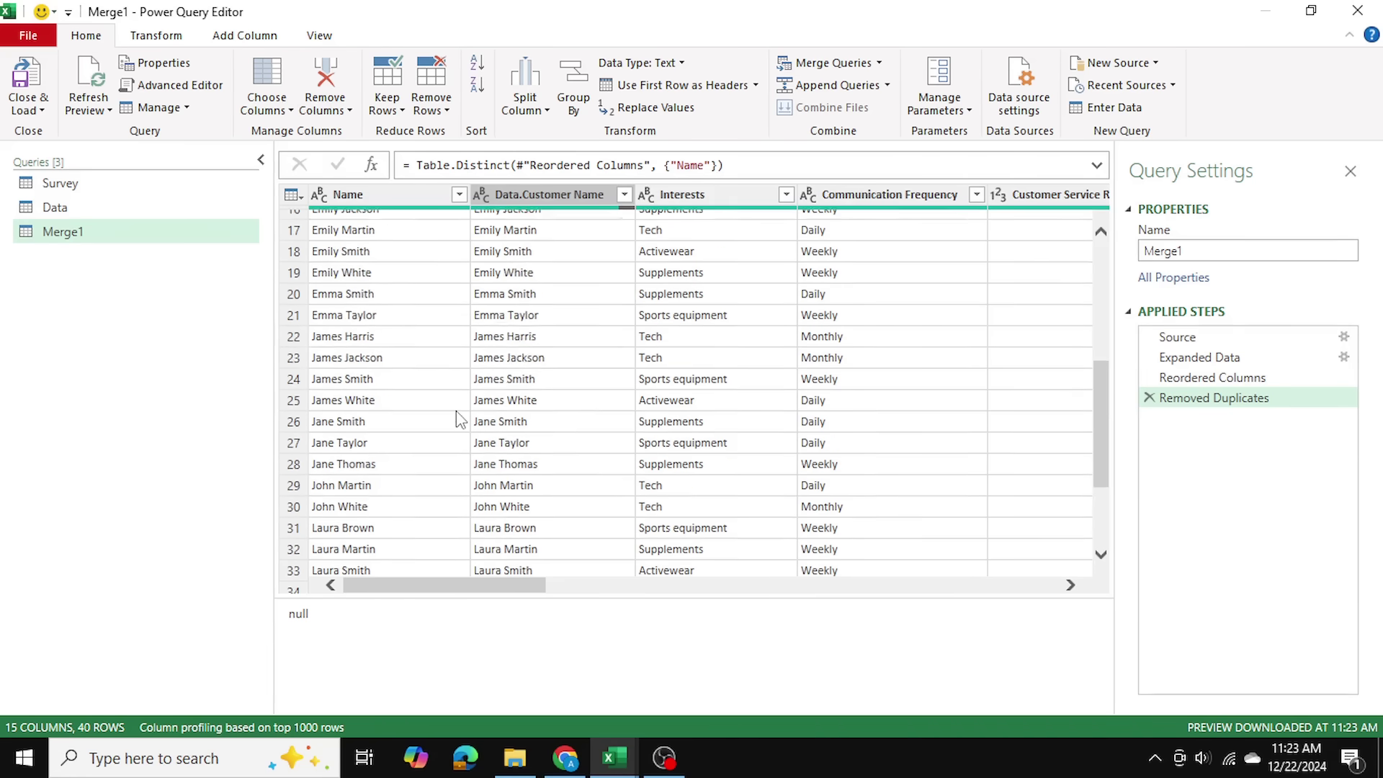
scroll(456, 414, "up", 8)
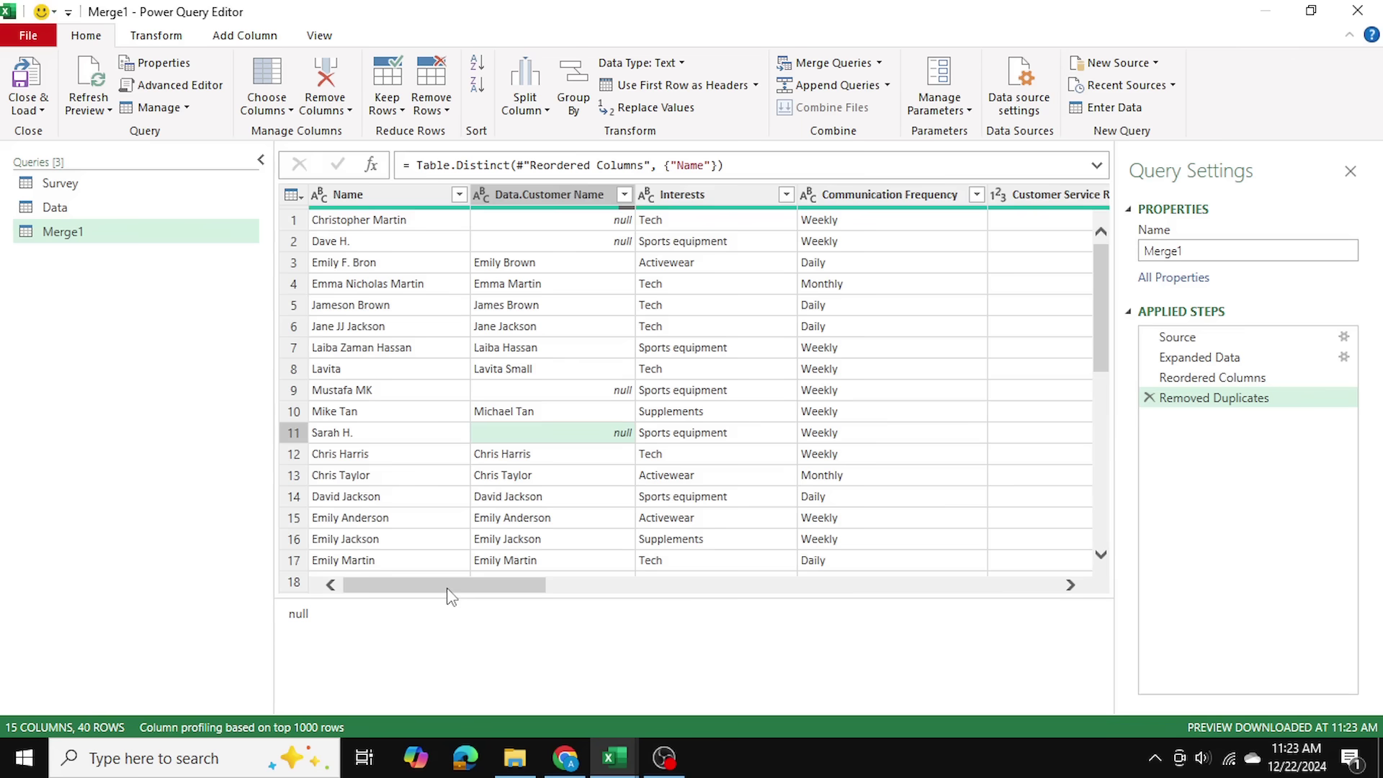
left_click_drag(448, 587, 360, 548)
- Remove the Data.Customer Name column
left_click(519, 200)
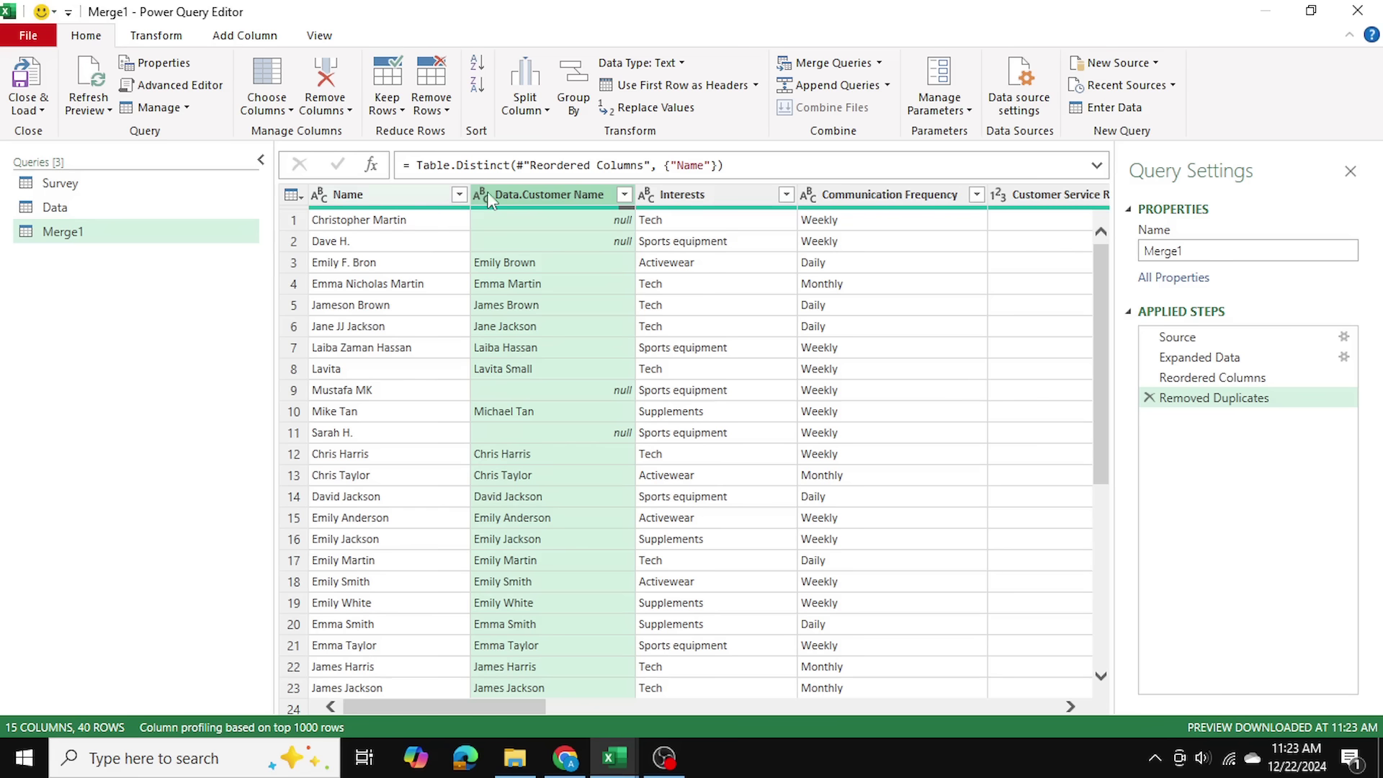
right_click(535, 190)
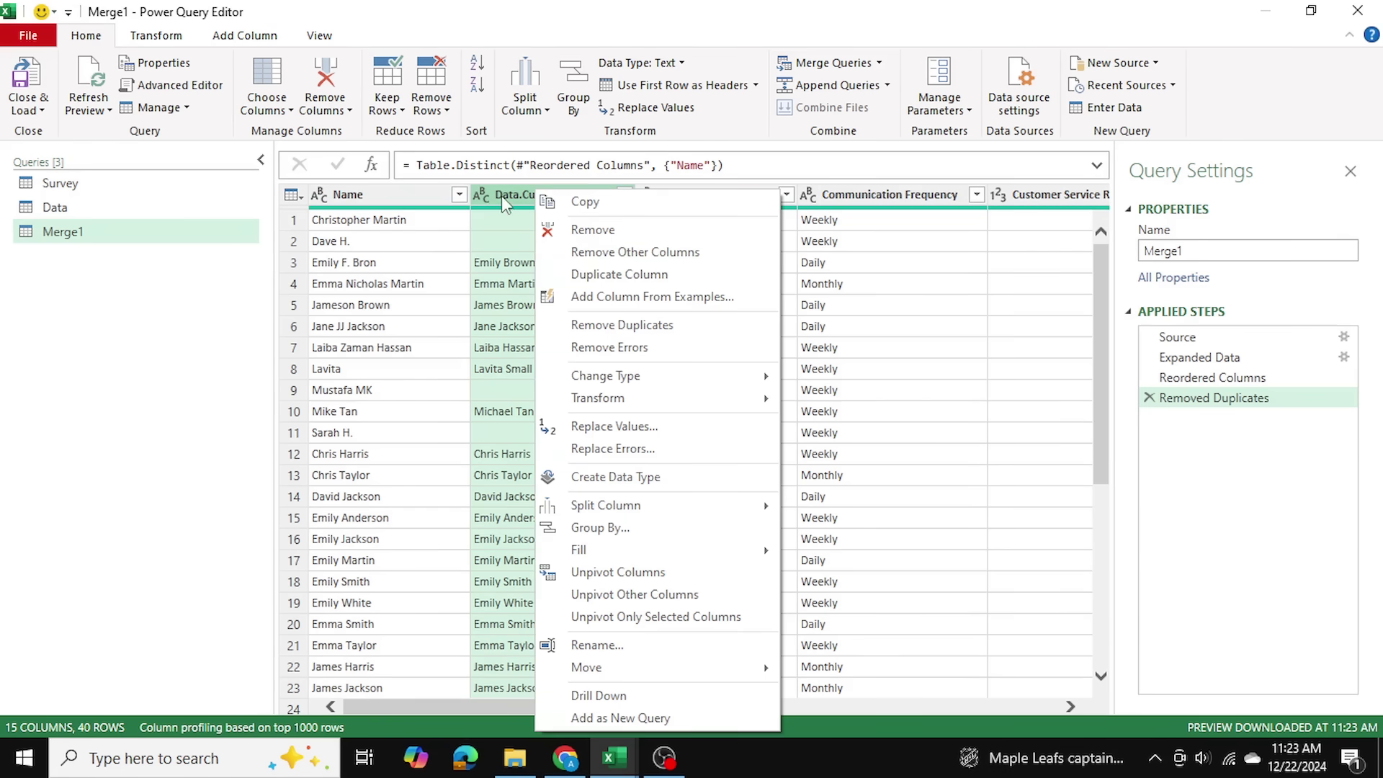
left_click(592, 229)
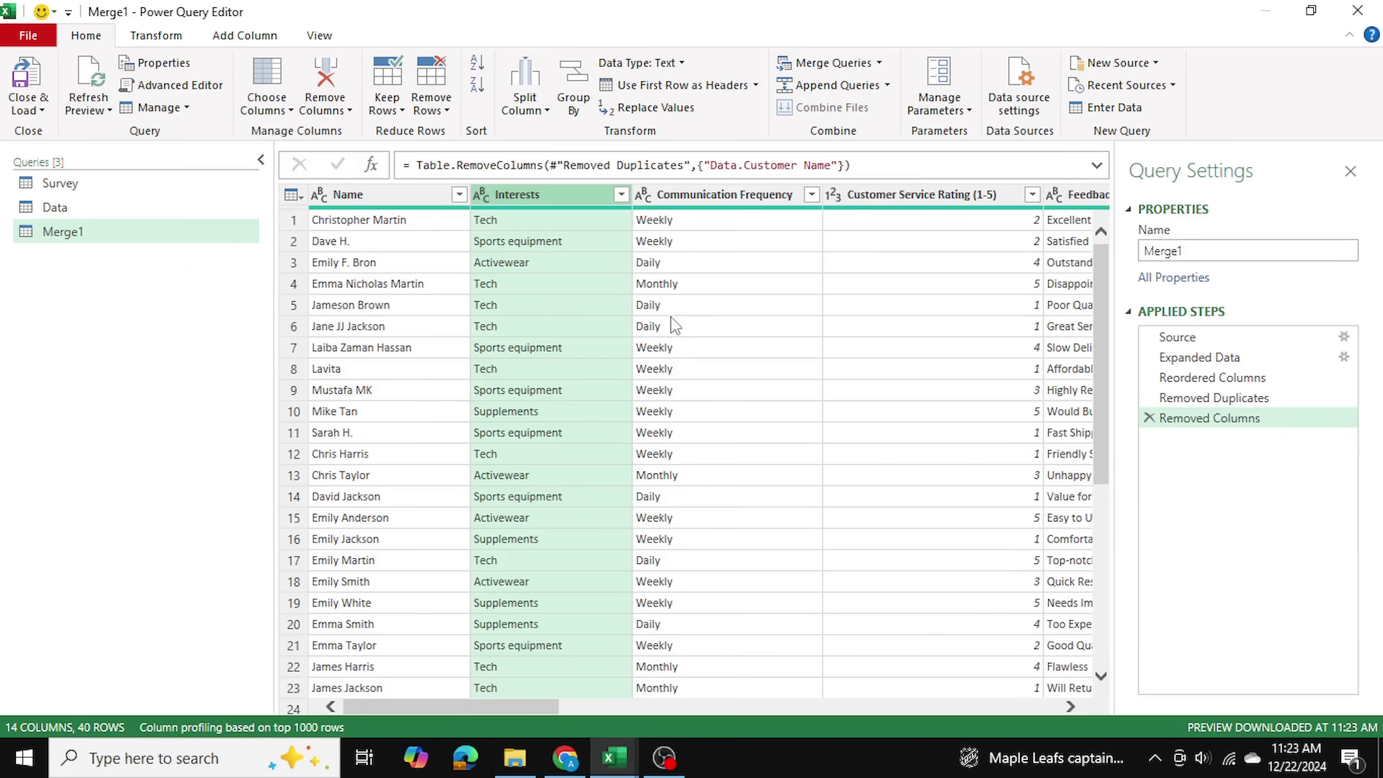
- Select the Name, Interests and Communication Frequency columns to keep
left_click(376, 193)
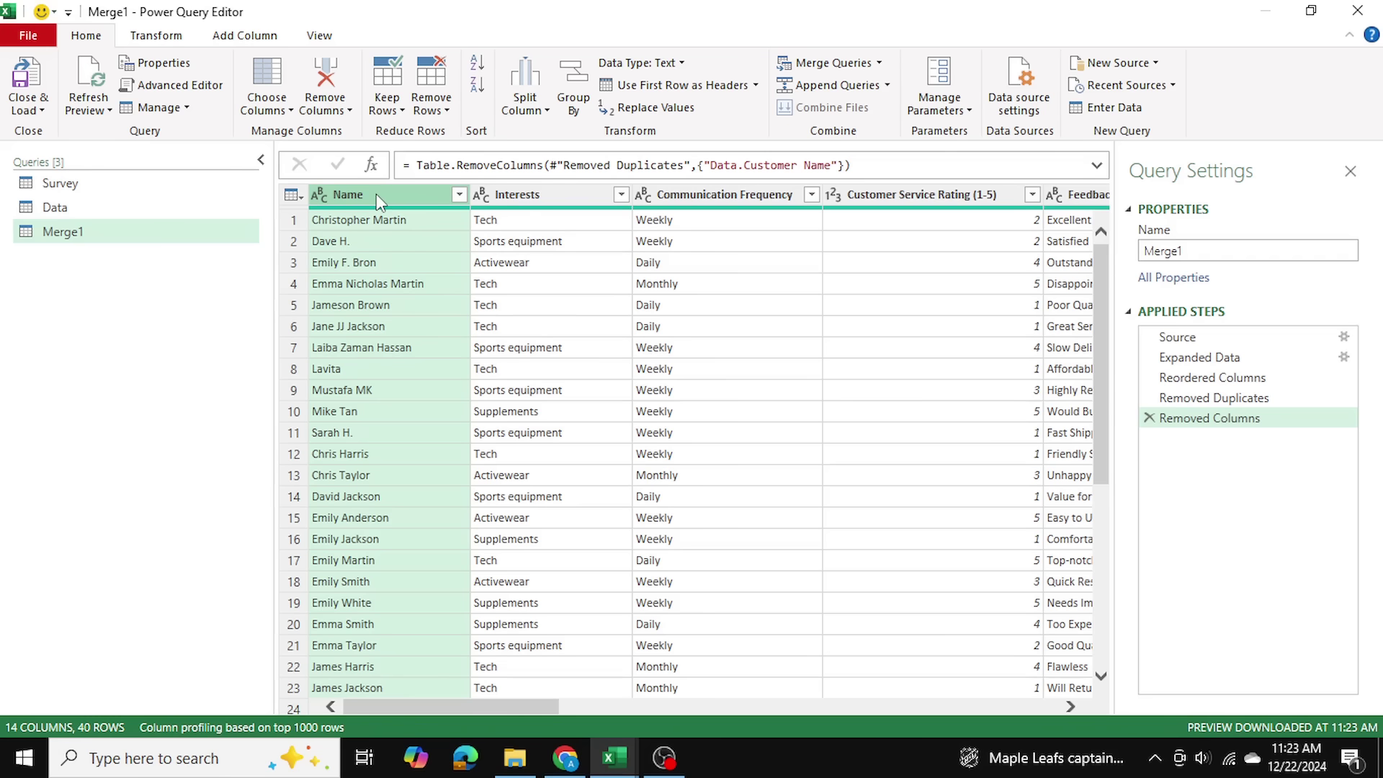
left_click(533, 206)
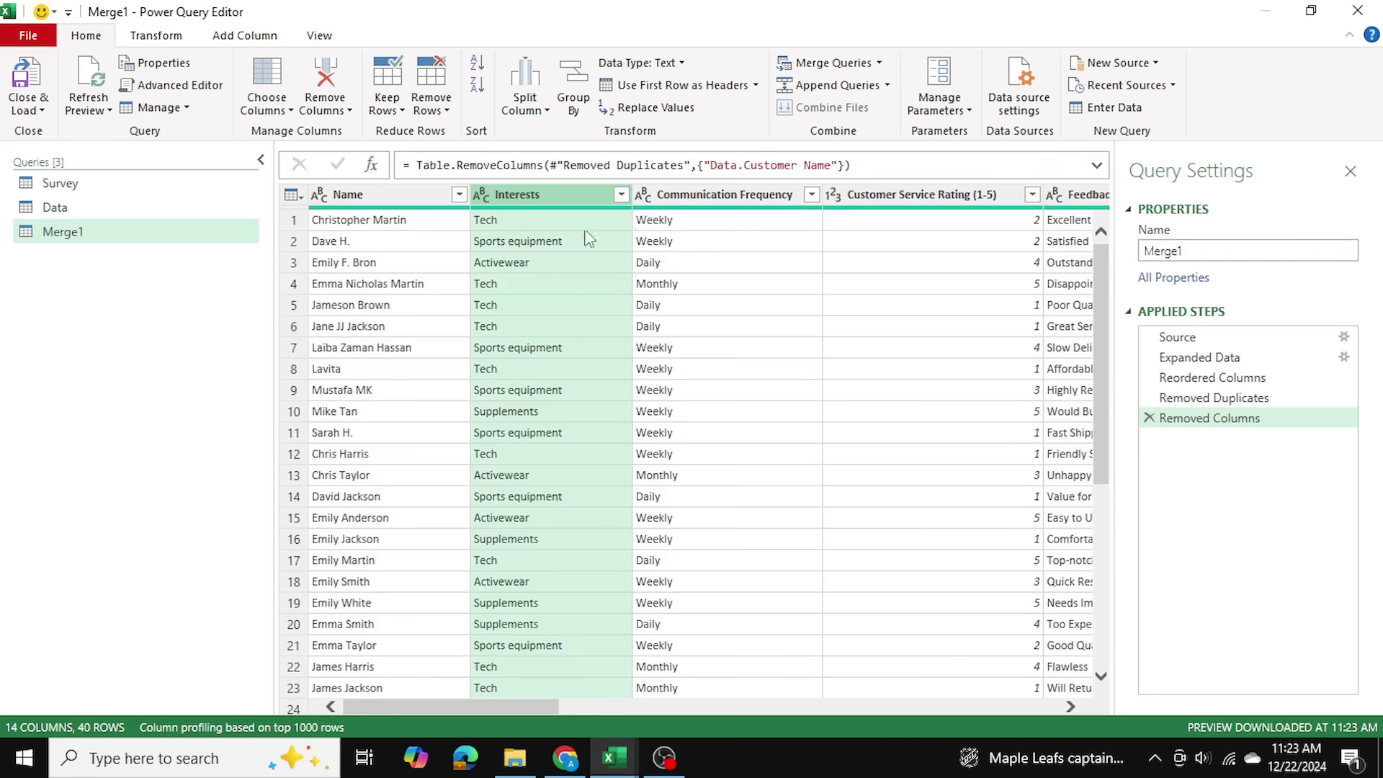
left_click(668, 202)
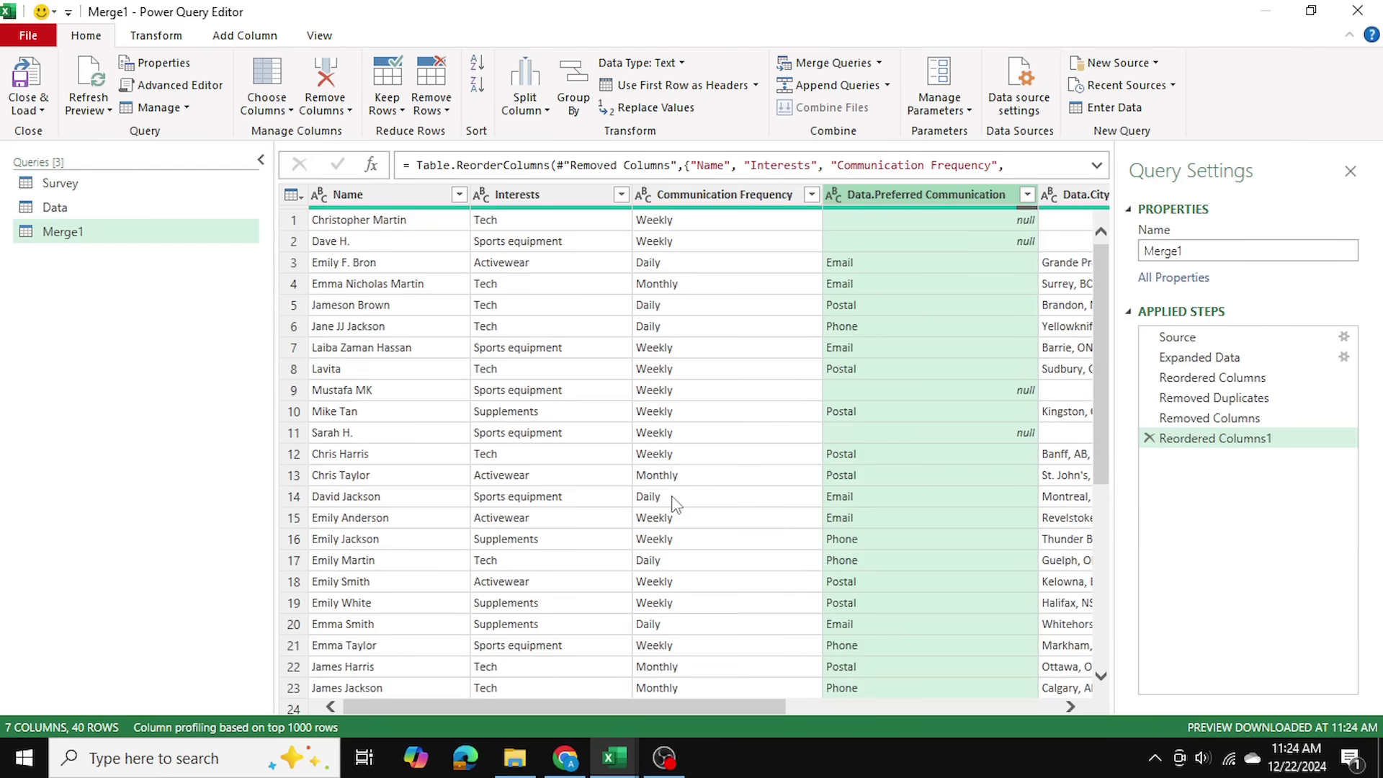
left_click(677, 500)
left_click(772, 540)
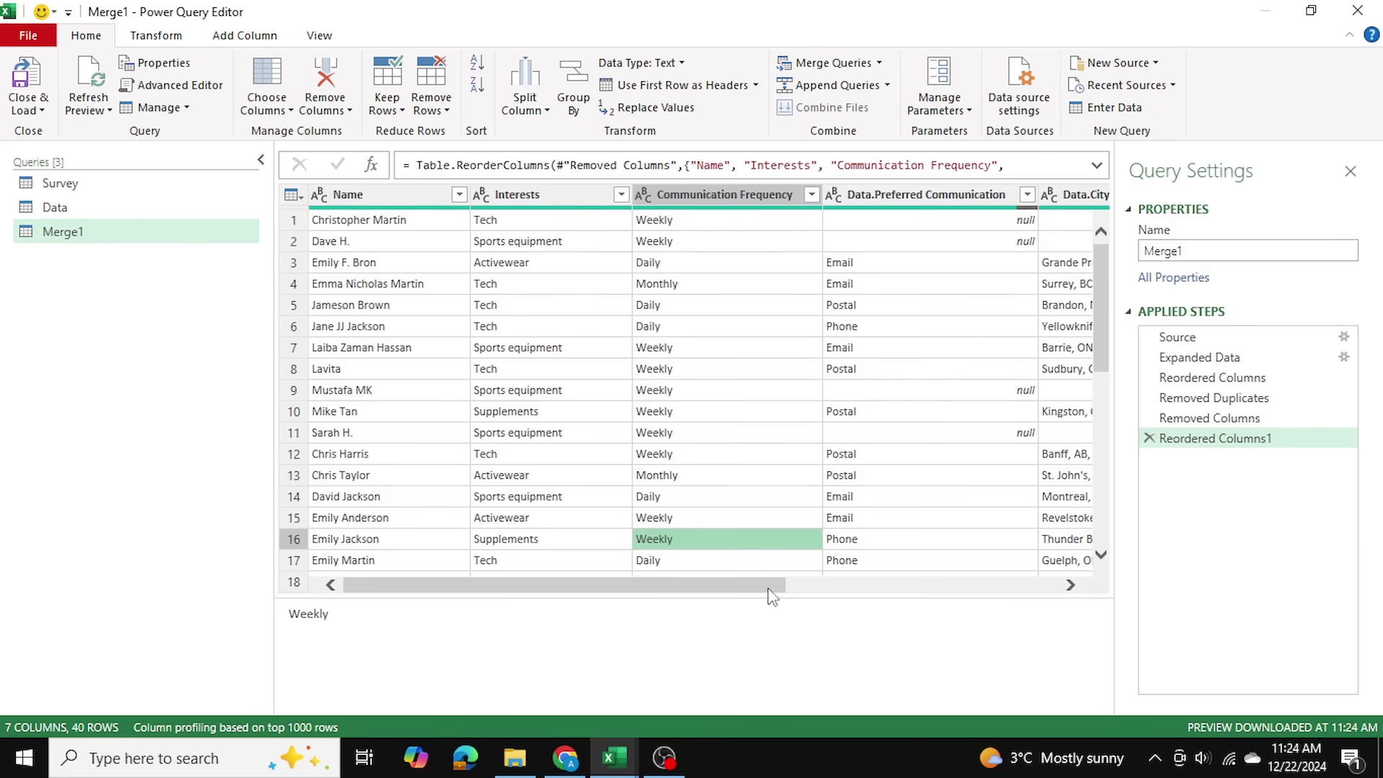
left_click_drag(767, 588, 1040, 588)
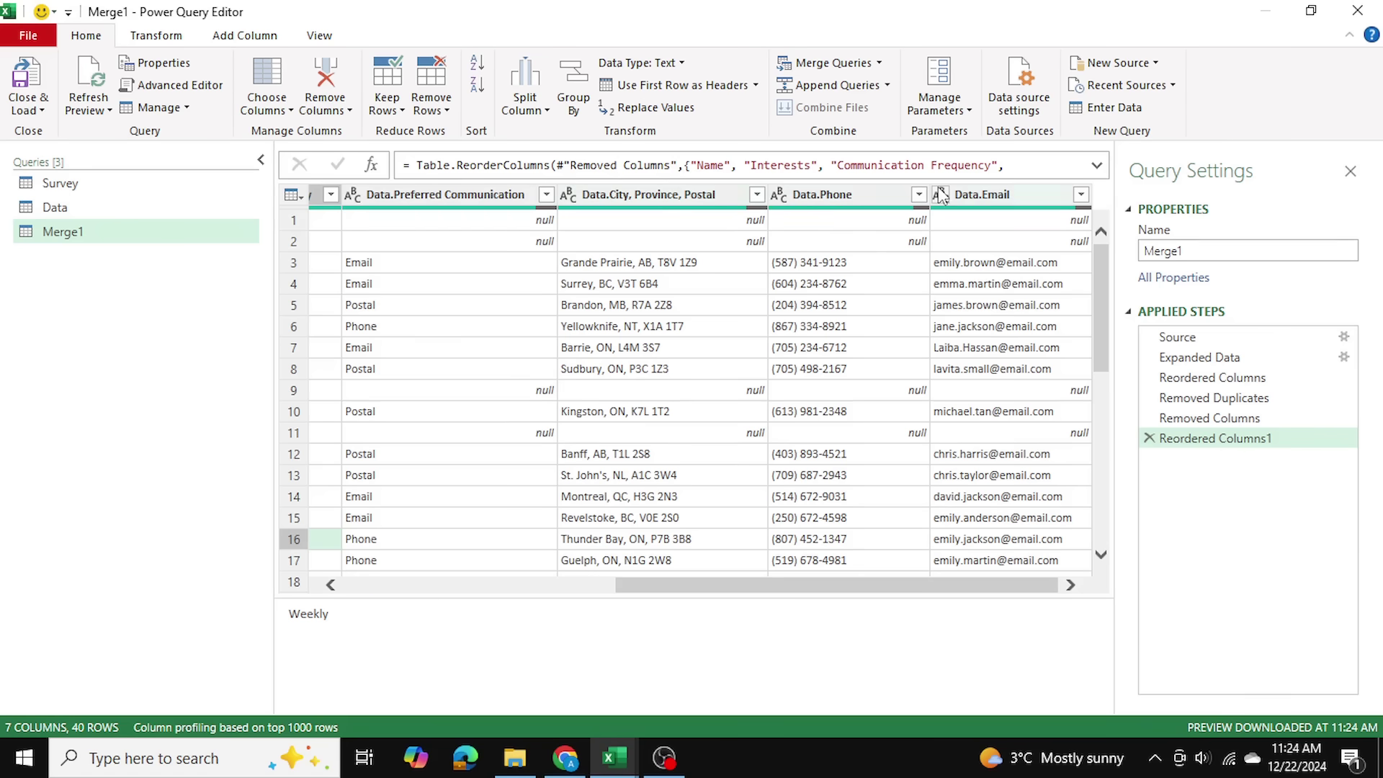
left_click_drag(741, 588, 719, 547)
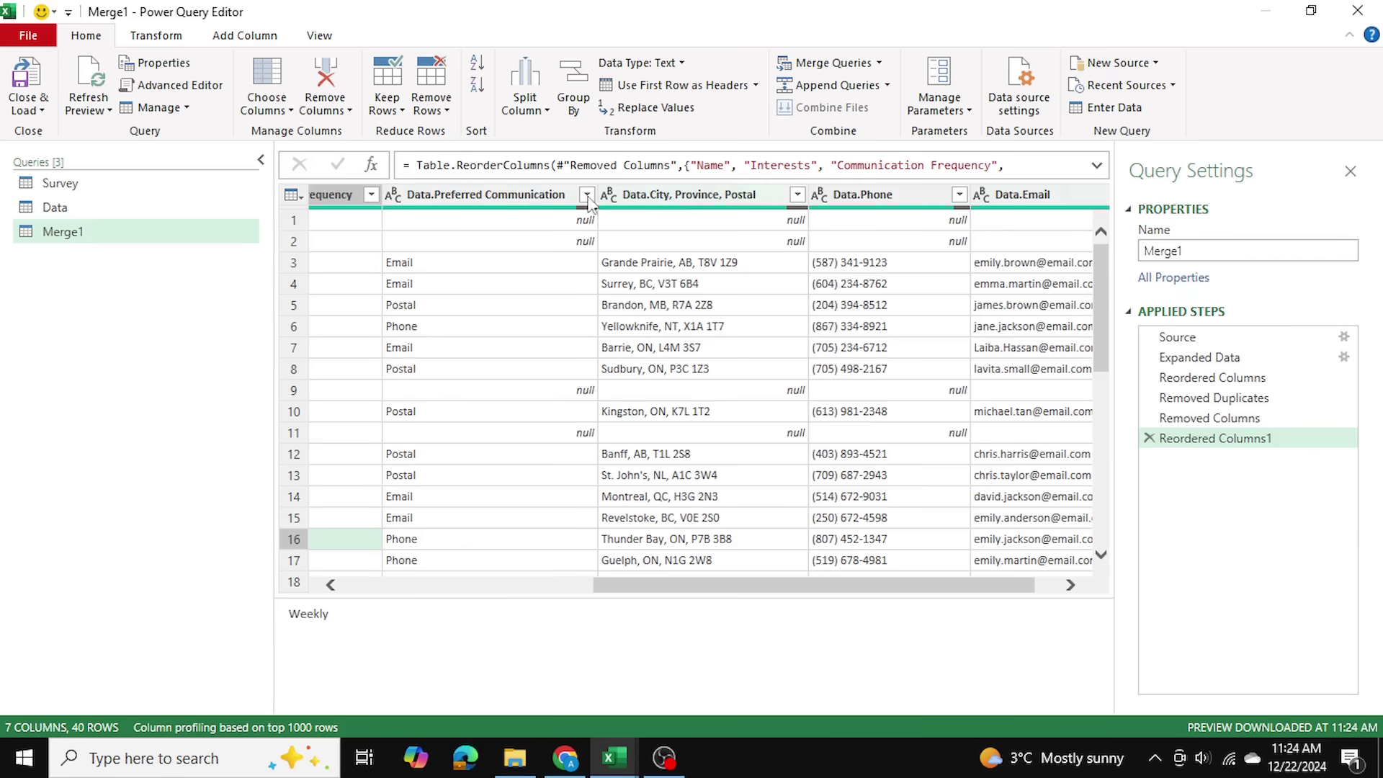
left_click_drag(748, 586, 454, 547)
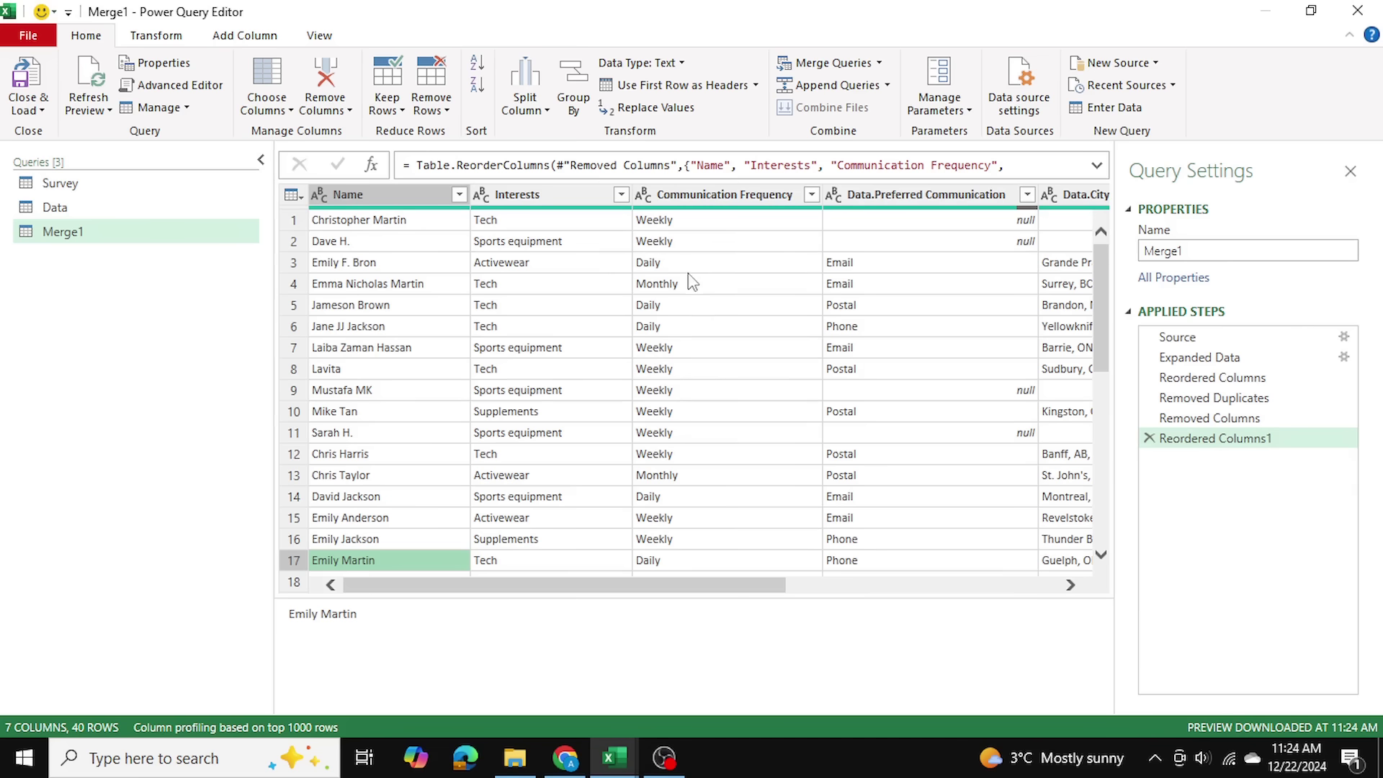
left_click_drag(737, 584, 842, 585)
- Rename the Data.Preferred Communication column to Preferred Communication
left_click(695, 197)
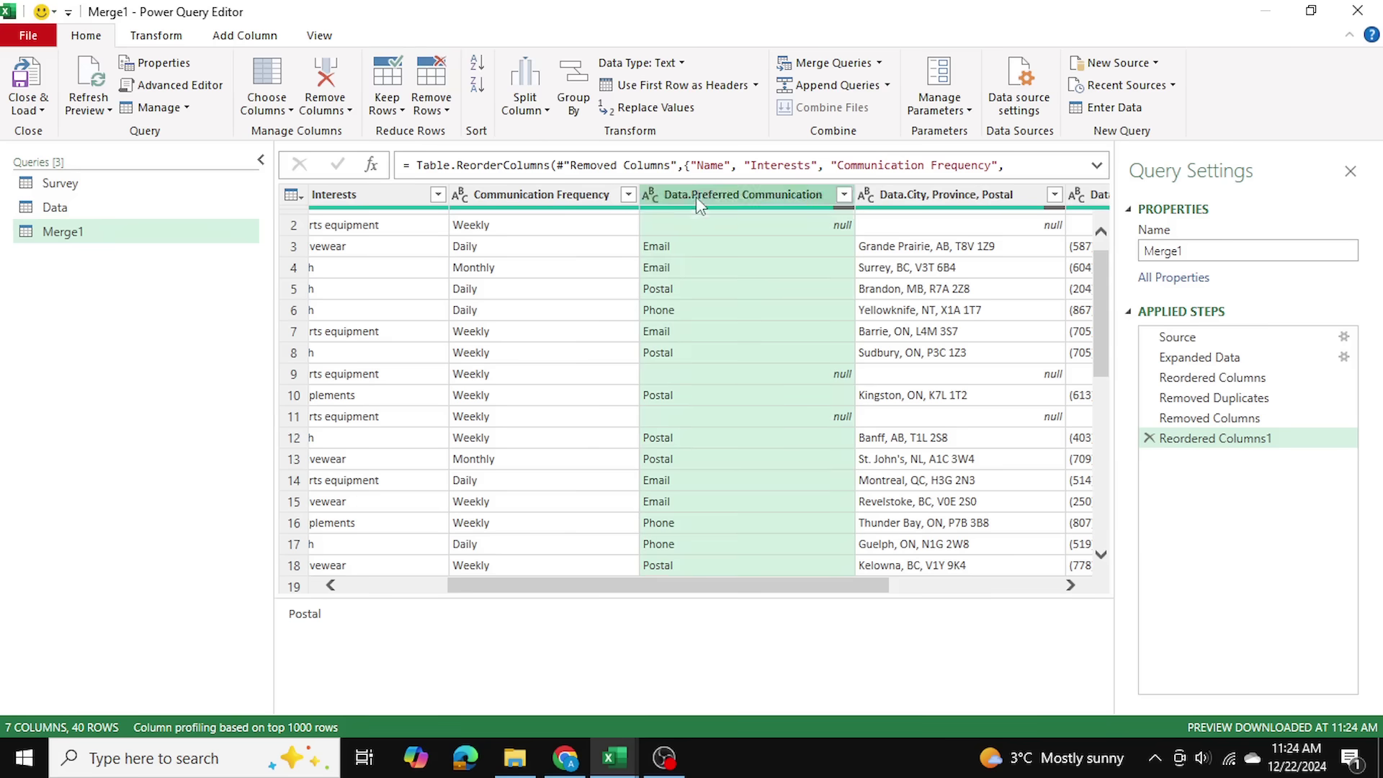
double_click(693, 196)
left_click(693, 195)
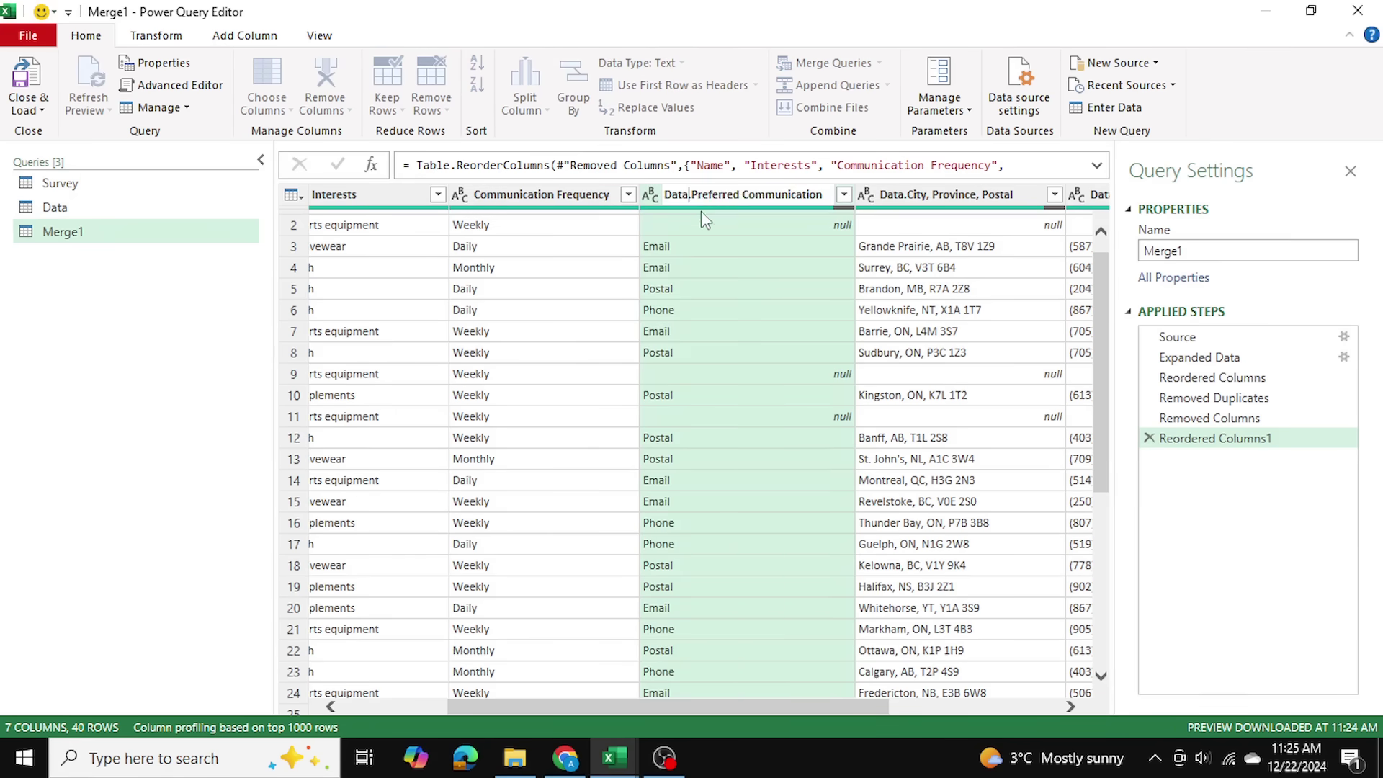
key("Delete")
key("BackSpace")
key("BackSpace")
key("BackSpace")
key("BackSpace")
key("Return")
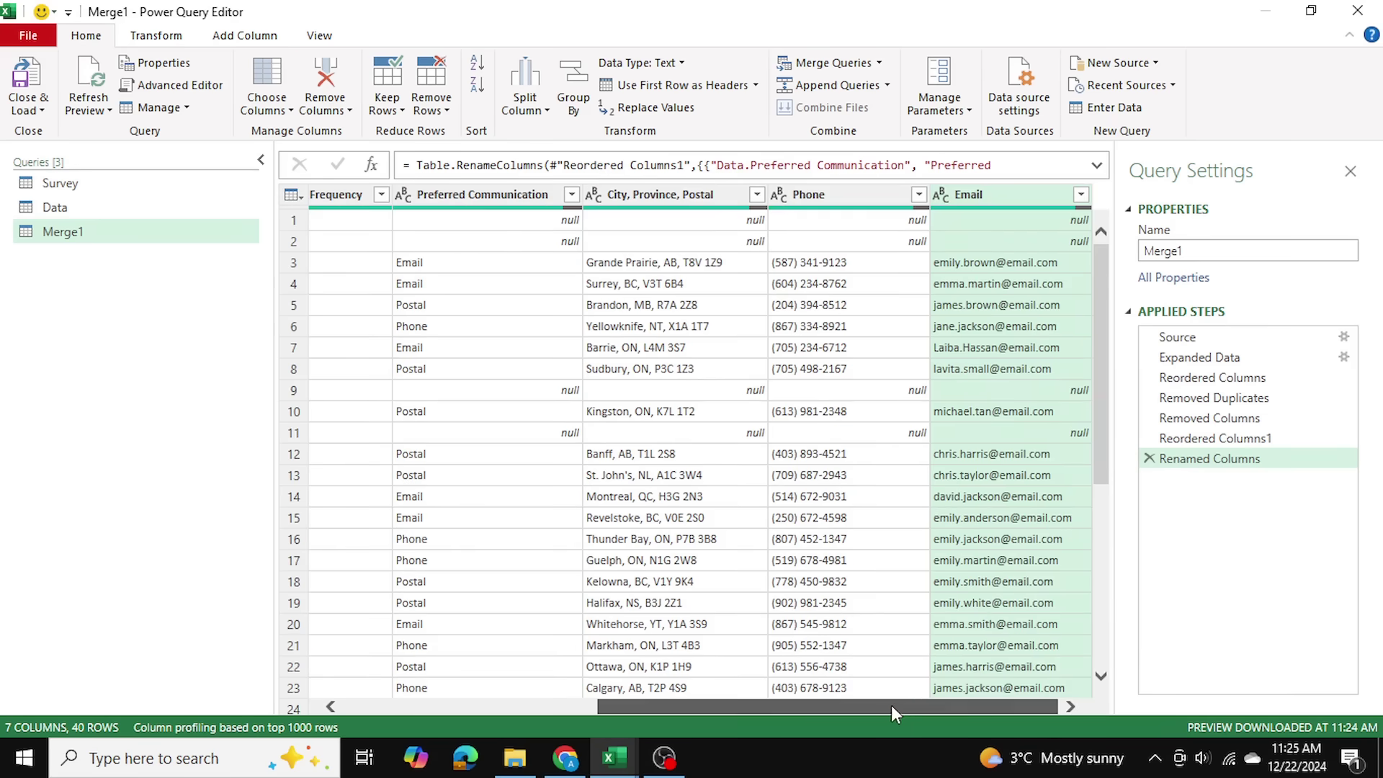
- Inspect the empty Preferred Communication values in rows with no contact match
left_click_drag(891, 706, 460, 736)
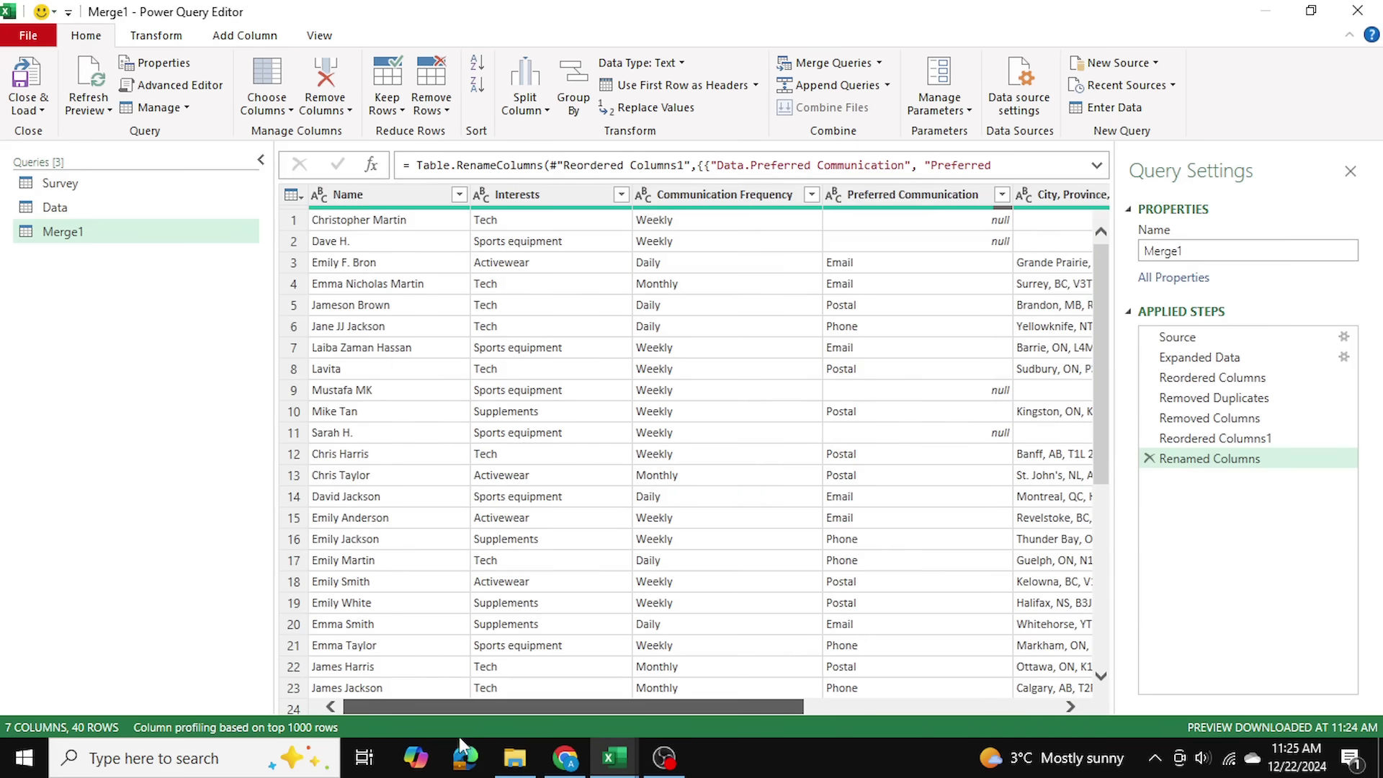
left_click(911, 244)
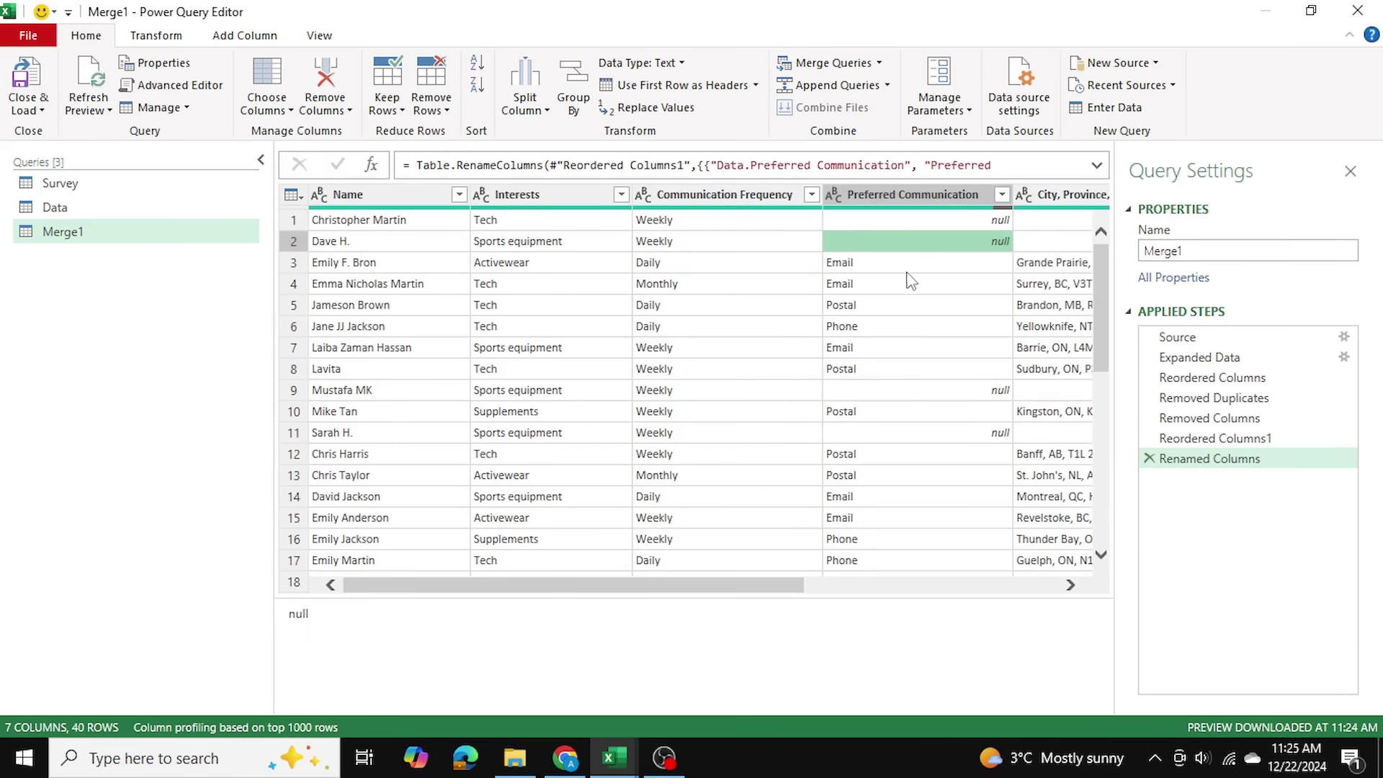
left_click(943, 393)
left_click(955, 438)
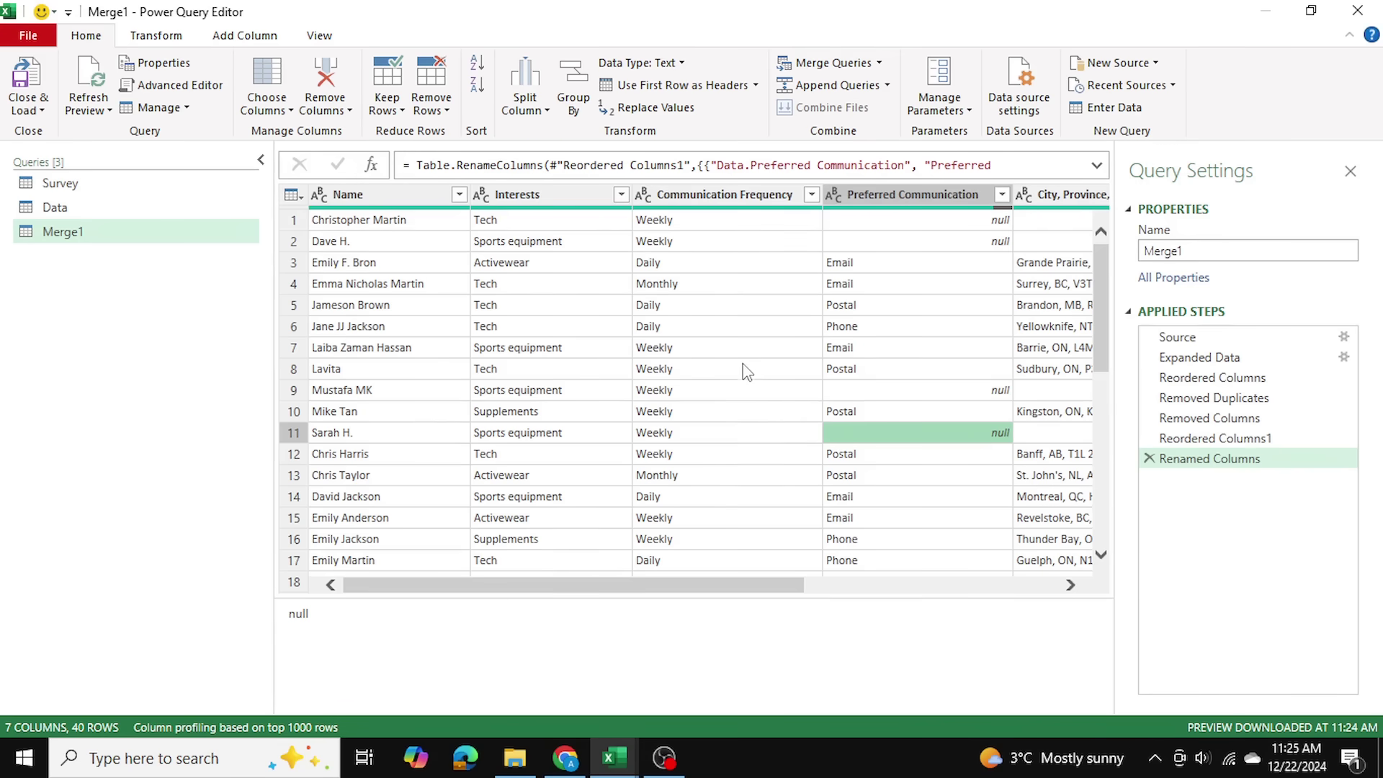
scroll(746, 371, "down", 5)
scroll(745, 371, "up", 5)
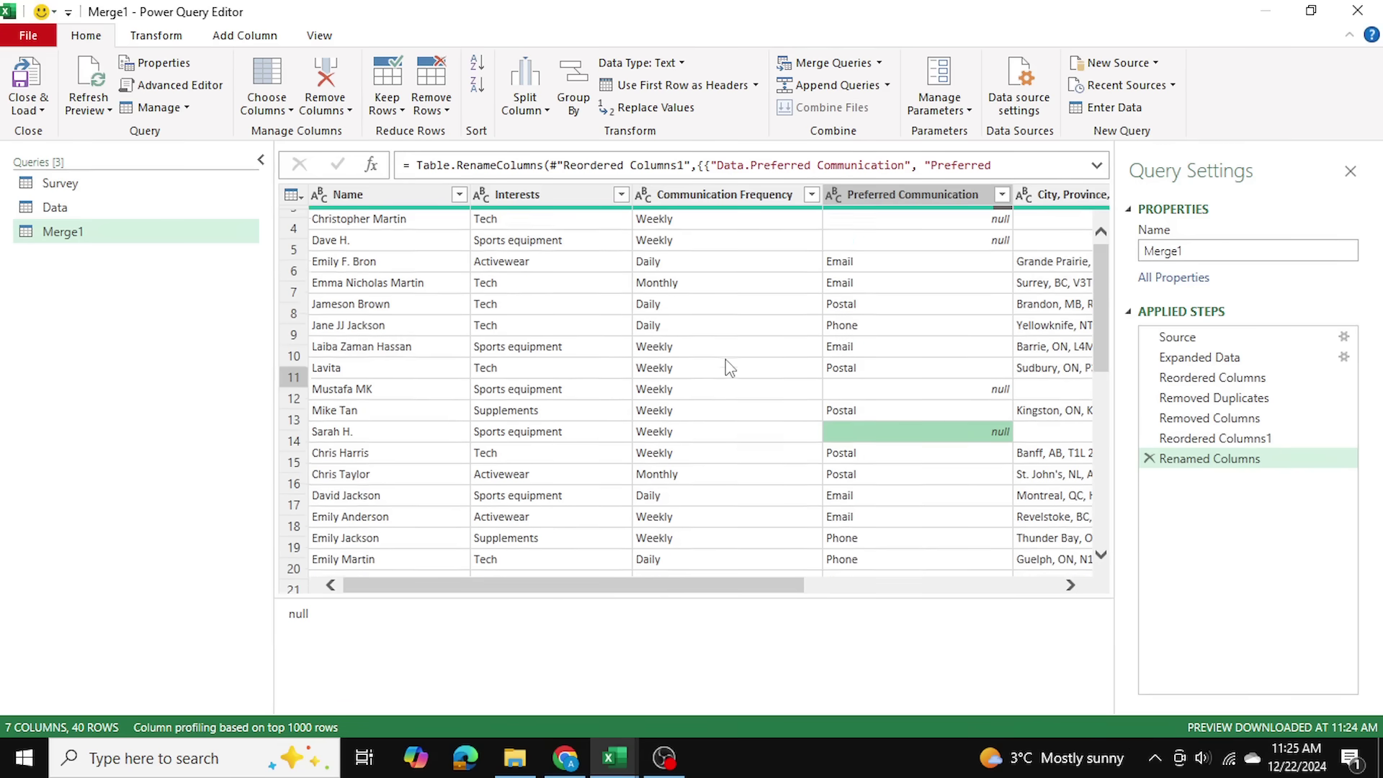
- Load Merge1 onto a new sheet, close the Queries & Connections pane, and review the table
left_click(26, 78)
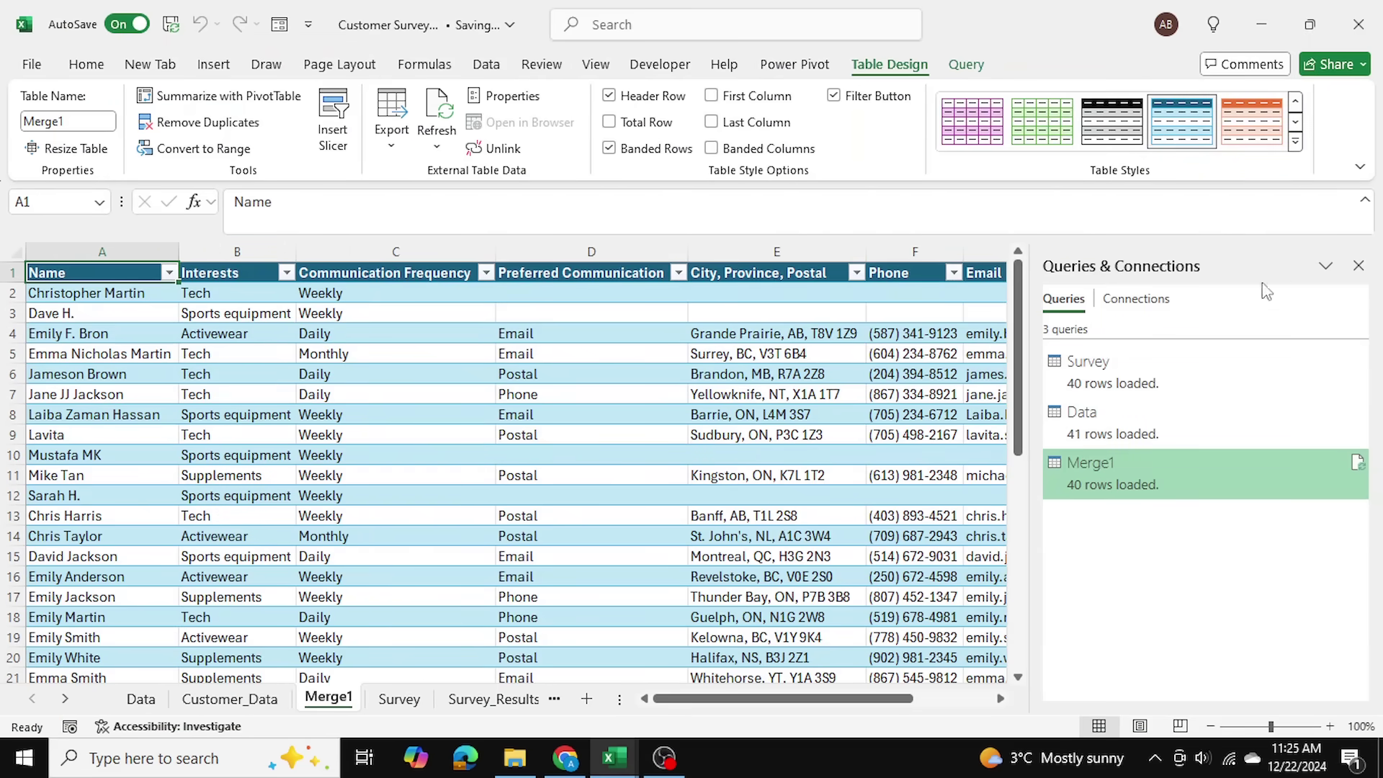
left_click(1359, 269)
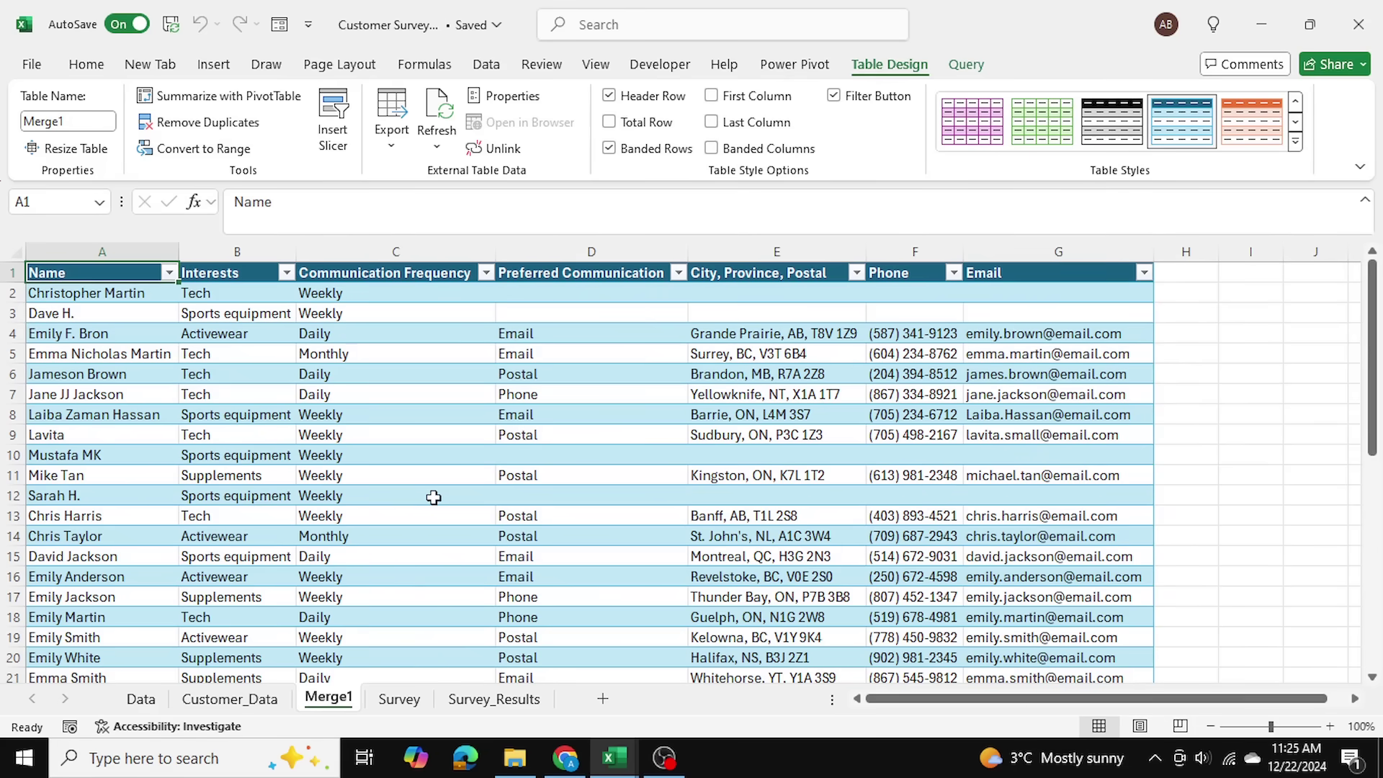
scroll(433, 497, "down", 1)
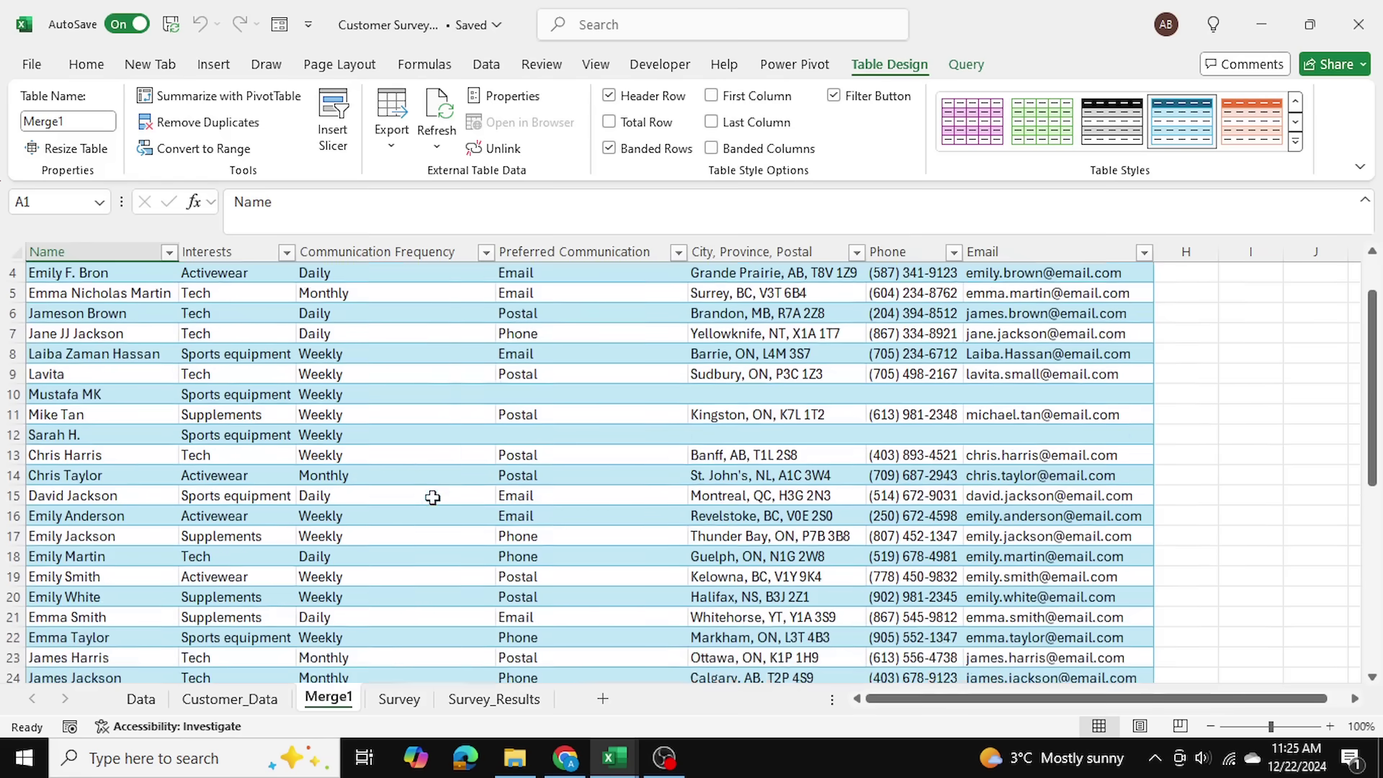
scroll(432, 497, "up", 1)
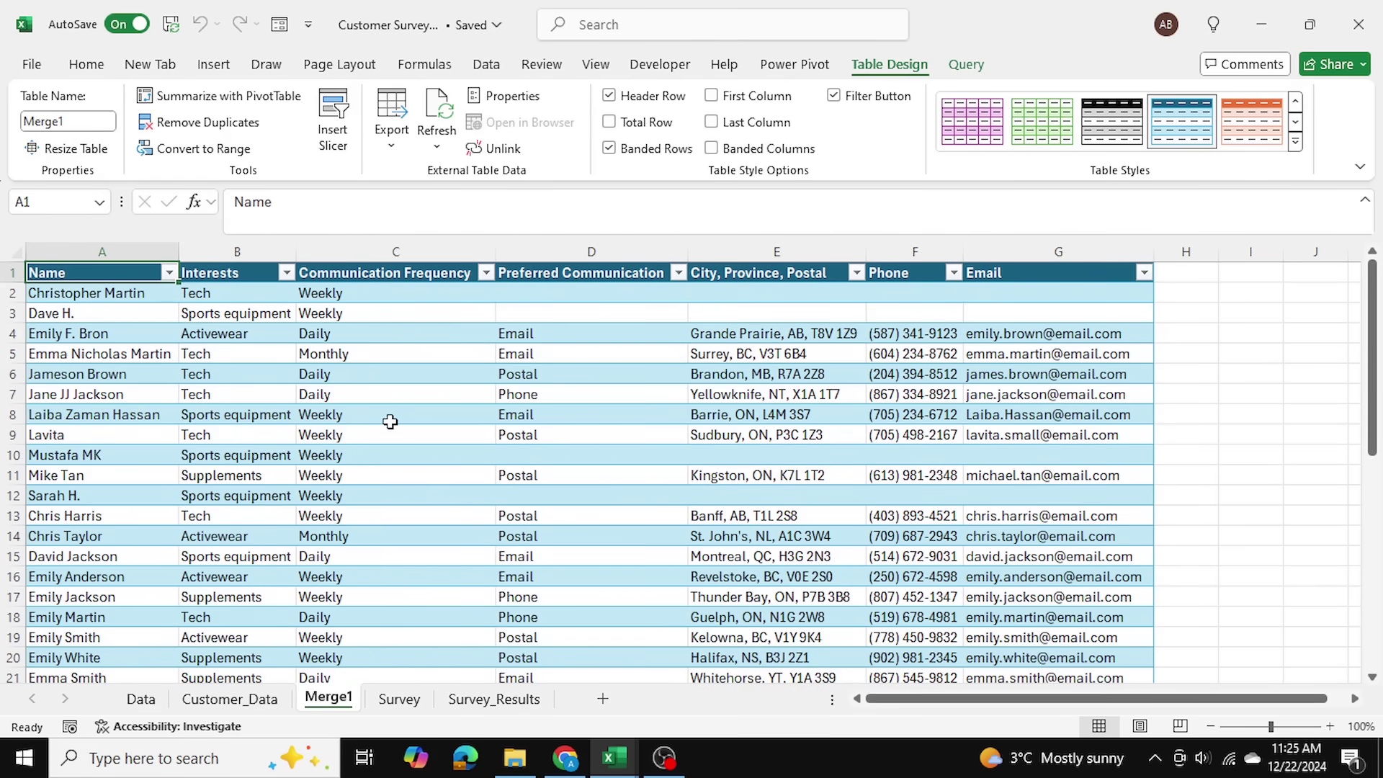
scroll(389, 421, "down", 6)
scroll(390, 422, "up", 6)
left_click(265, 706)
left_click_drag(701, 371, 687, 585)
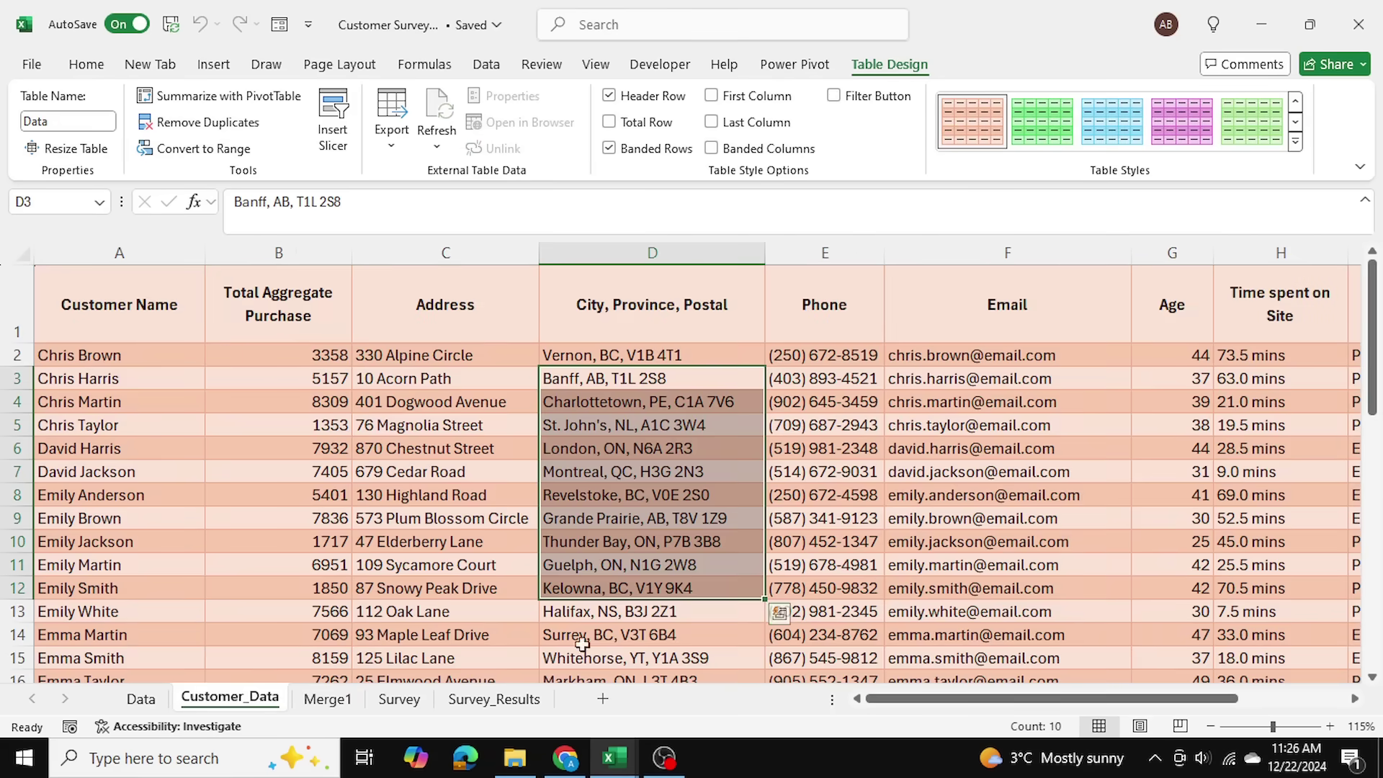
left_click(487, 706)
left_click_drag(461, 324, 1016, 529)
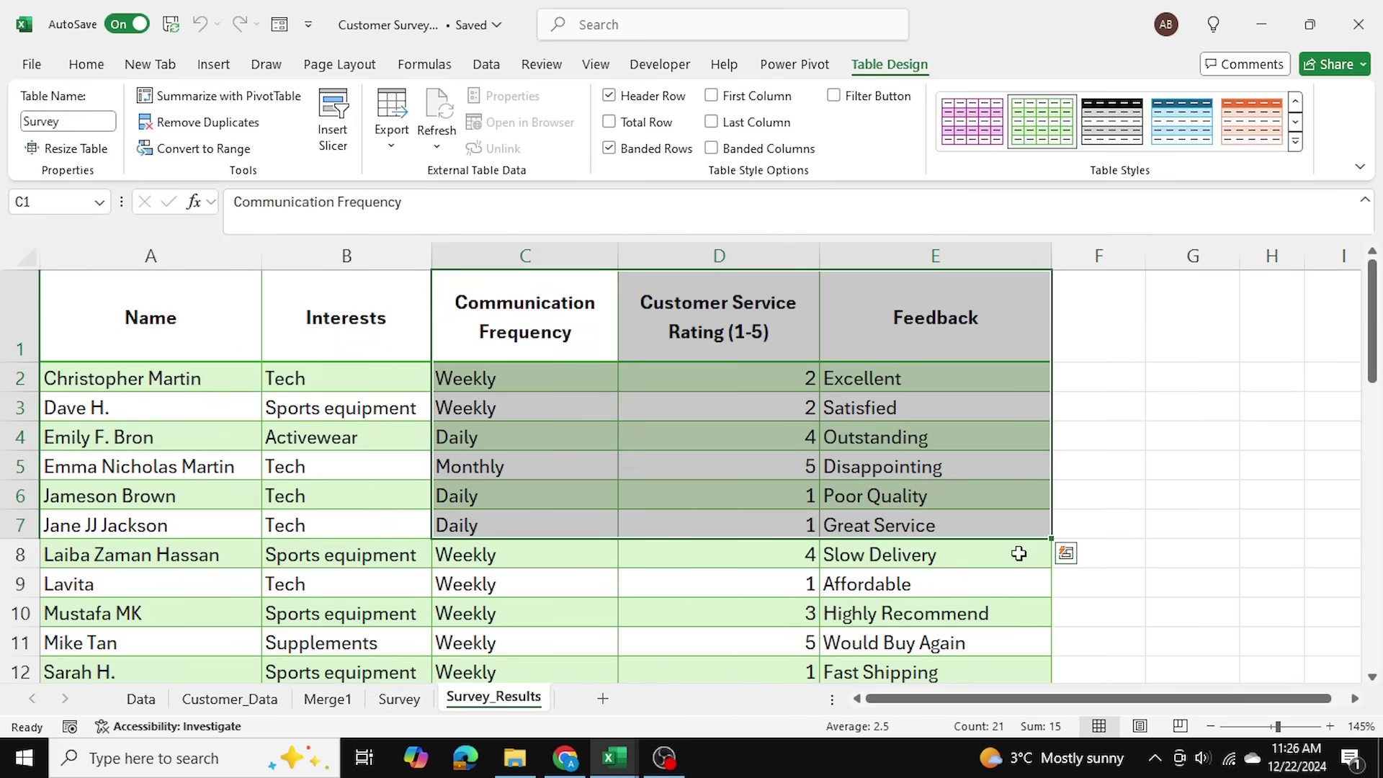
left_click(328, 698)
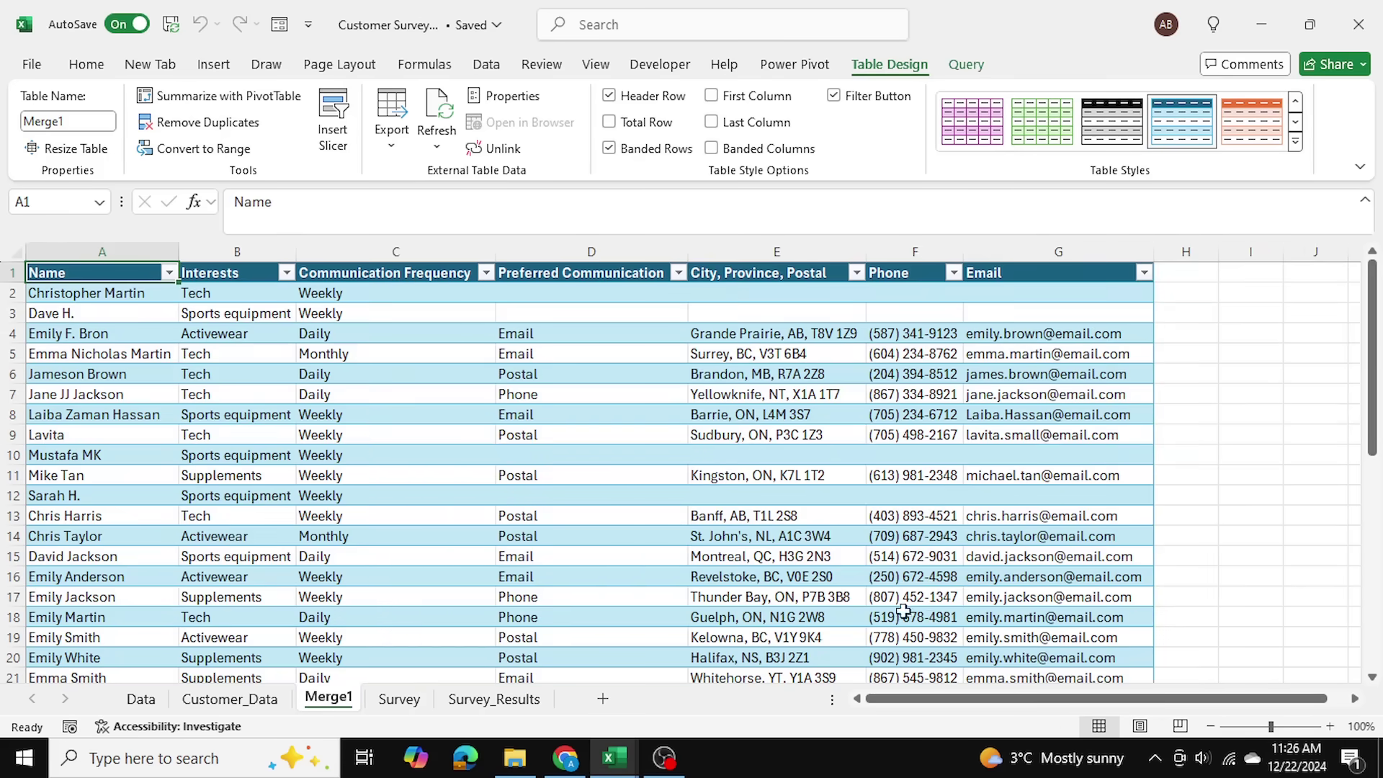
scroll(865, 591, "up", 1)
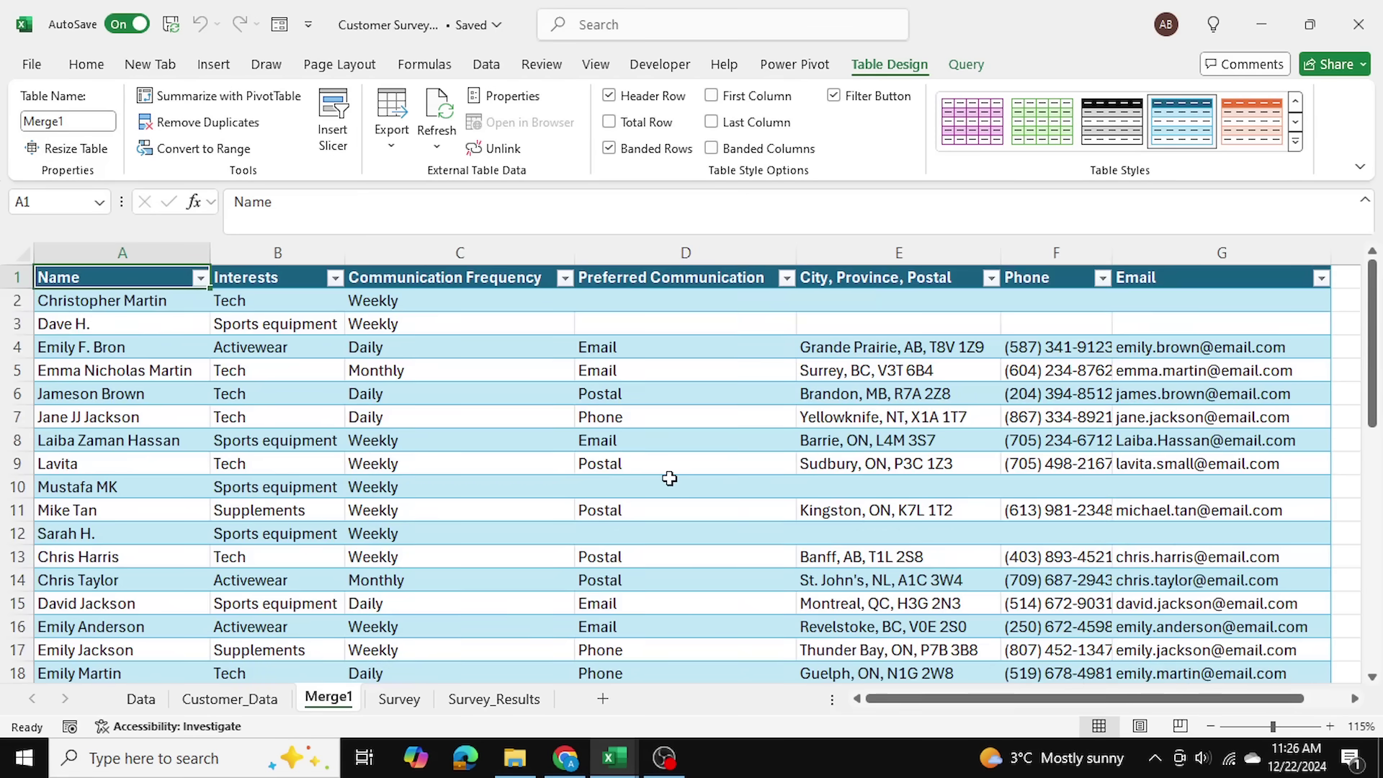
scroll(670, 478, "down", 4)
scroll(670, 479, "up", 4)
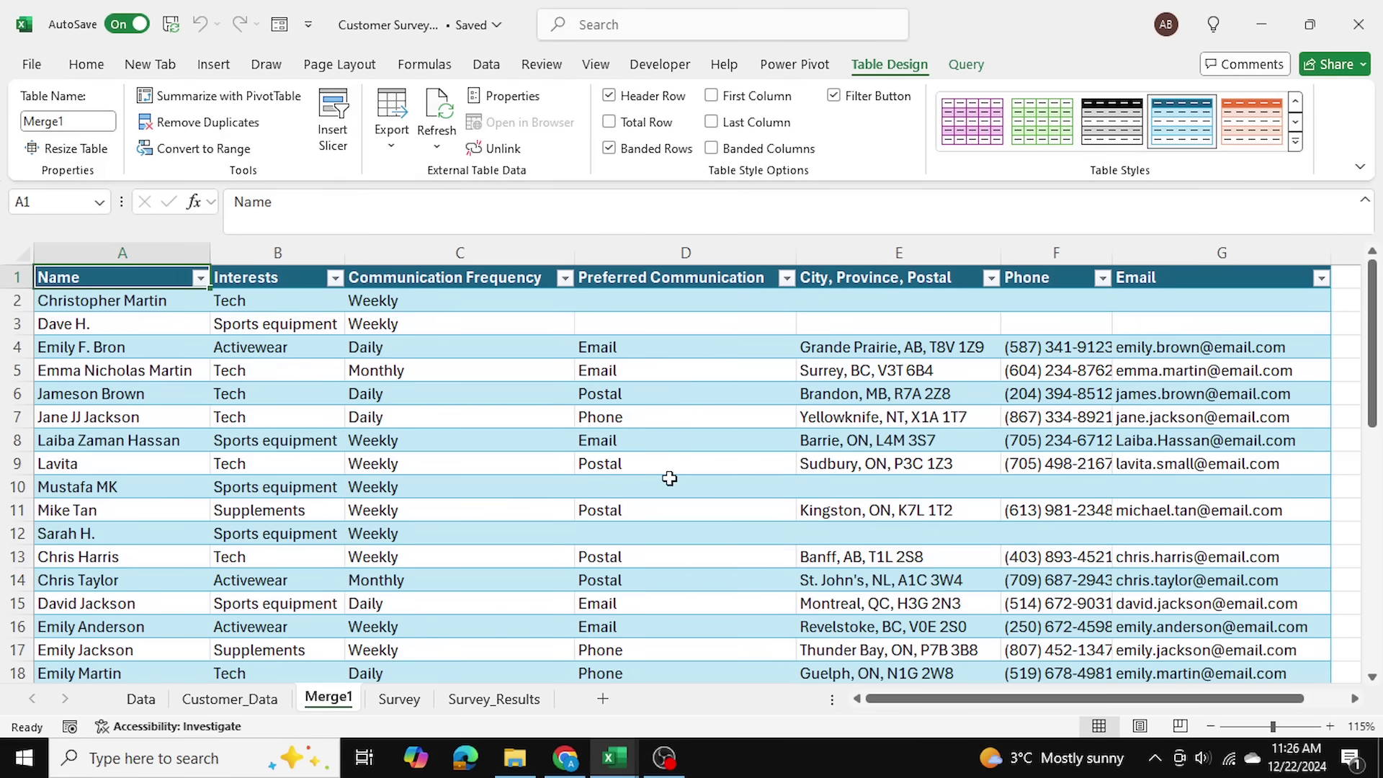